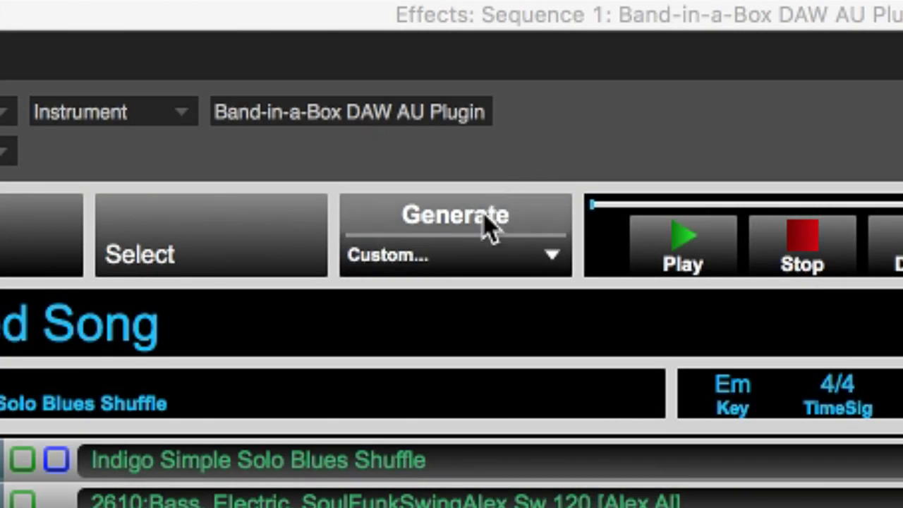
# Step: Render the Indigo Simple Solo Blues Shuffle tracks over the Em–Am–Bm chords into the sequence
pyautogui.click(484, 225)
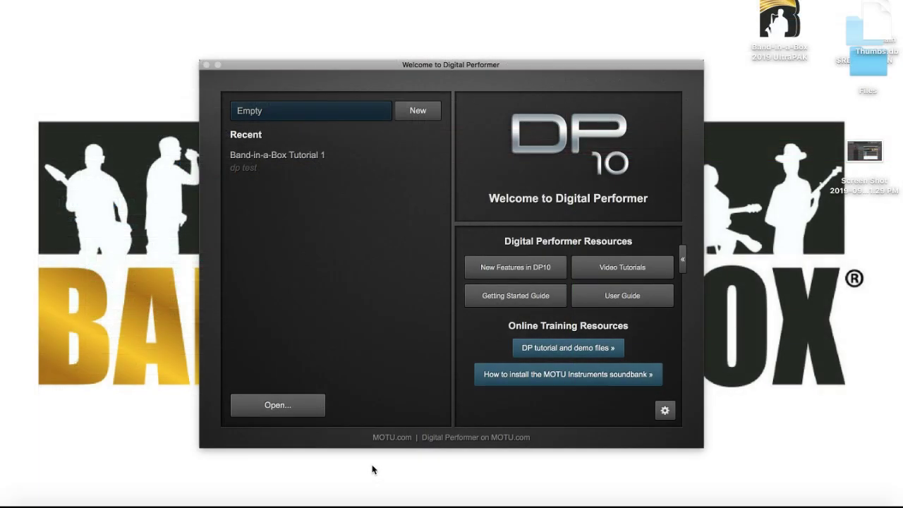
# Step: Create a new project from the Empty template, holding only the Conductor track
pyautogui.click(332, 117)
pyautogui.click(332, 117)
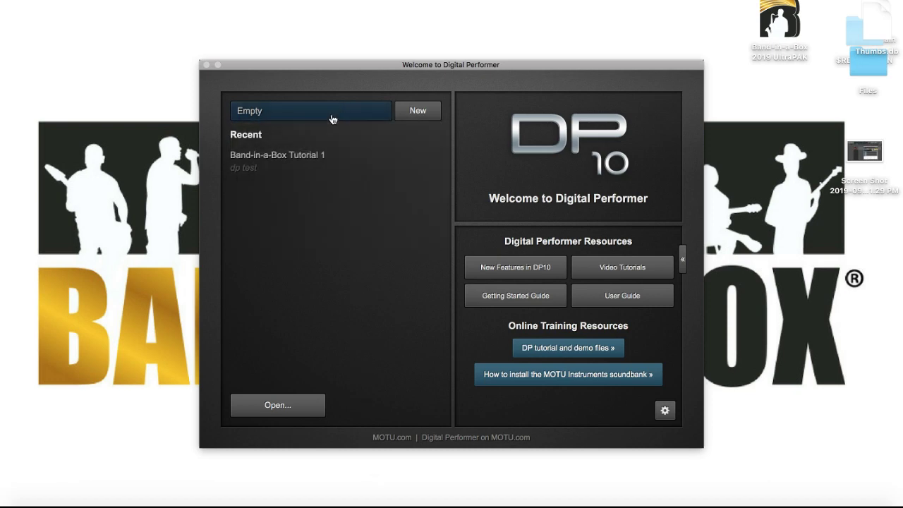
pyautogui.click(418, 112)
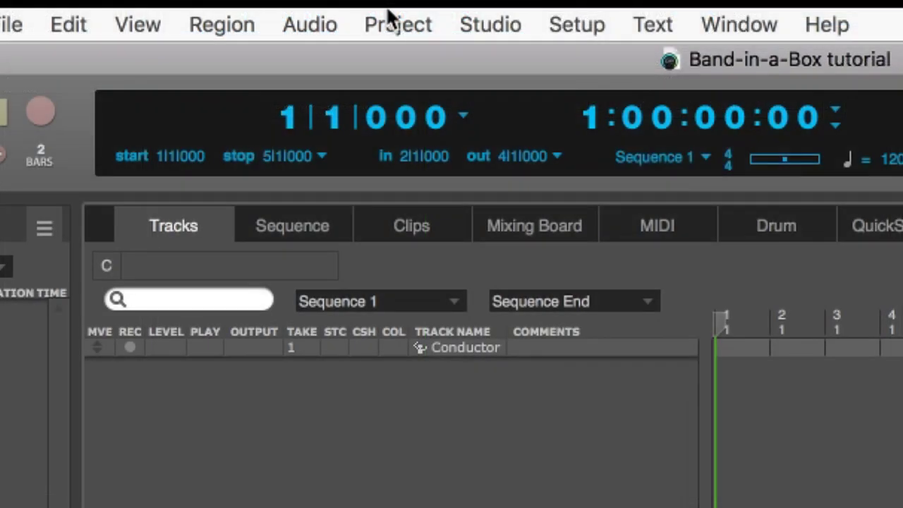
# Step: Add a stereo Band-in-a-Box DAW AU Plugin instrument track, then reposition and enlarge its plugin window
pyautogui.click(390, 21)
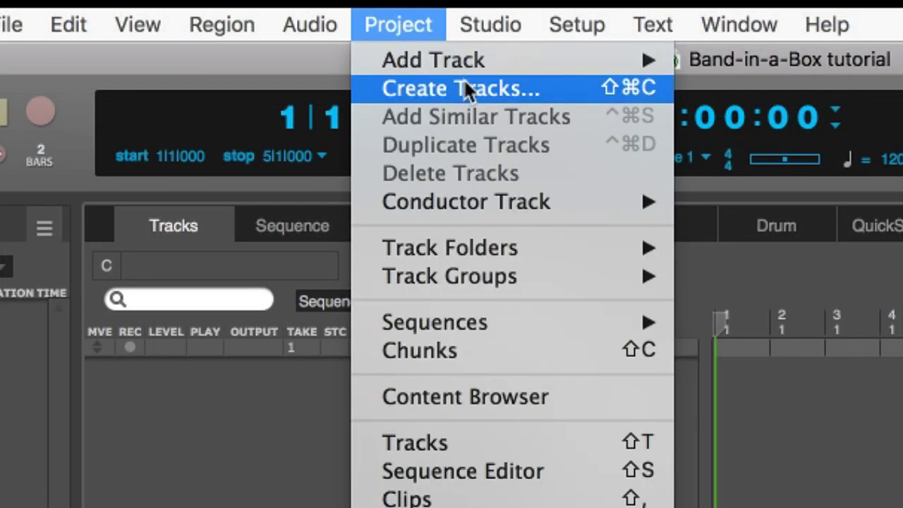
pyautogui.moveTo(476, 63)
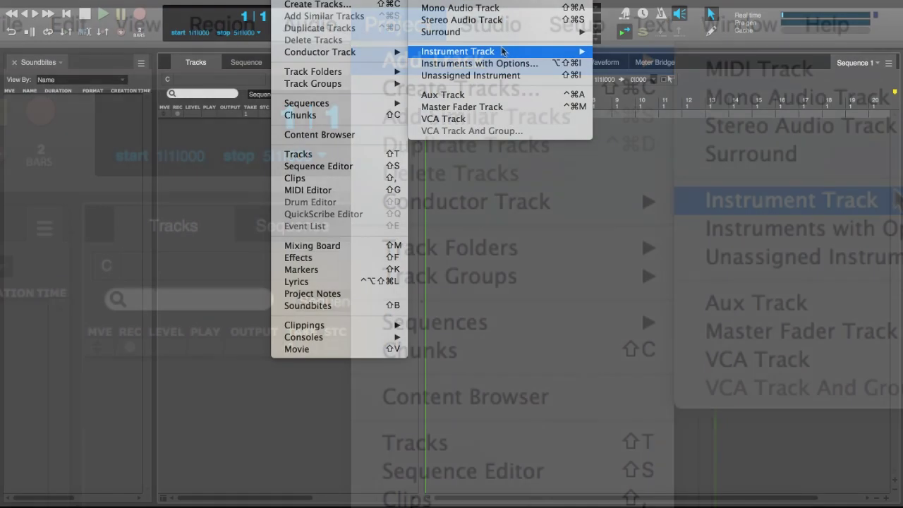
pyautogui.moveTo(902, 209)
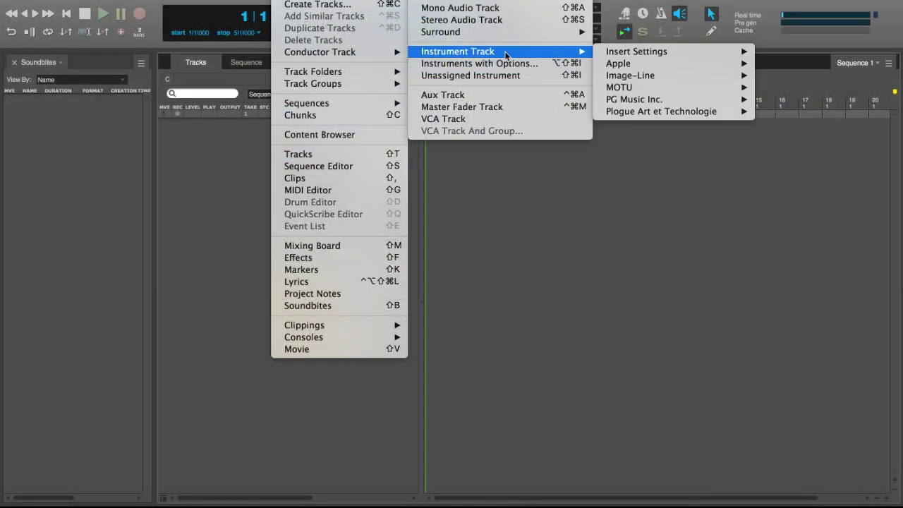
pyautogui.moveTo(661, 104)
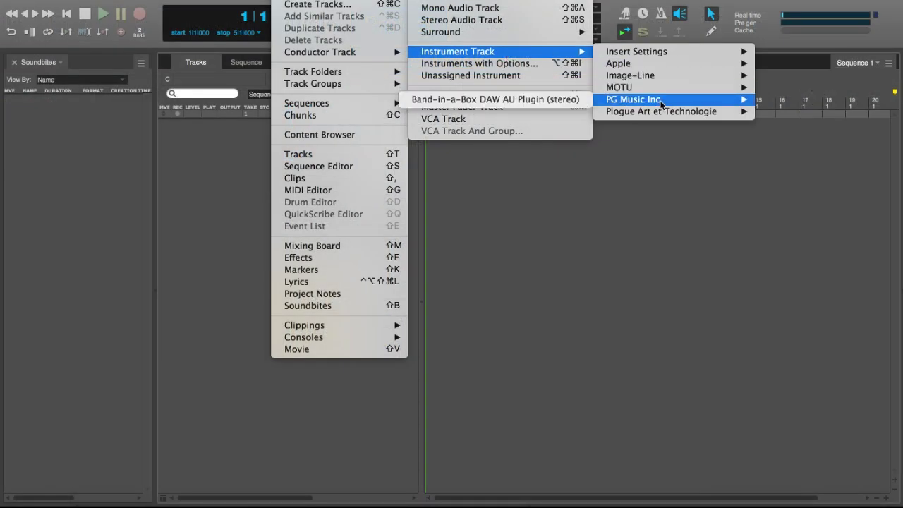
pyautogui.click(558, 99)
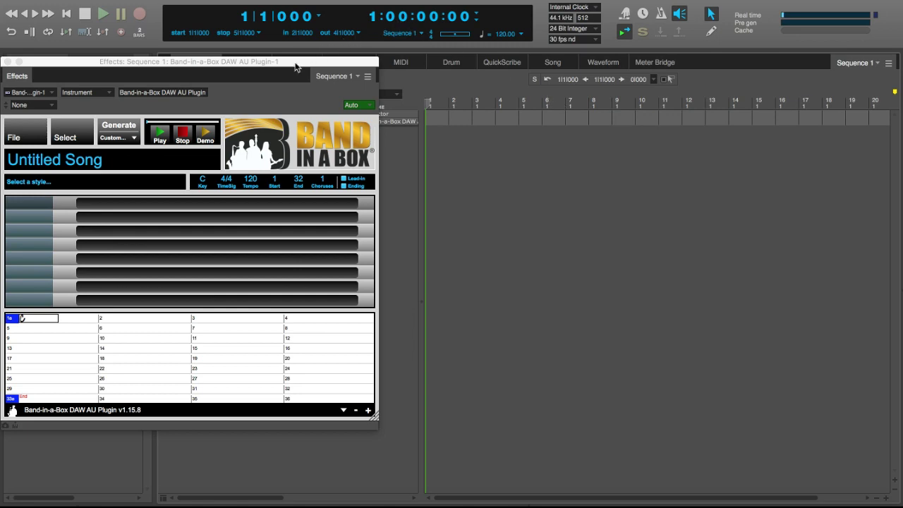
pyautogui.moveTo(295, 67); pyautogui.dragTo(382, 60)
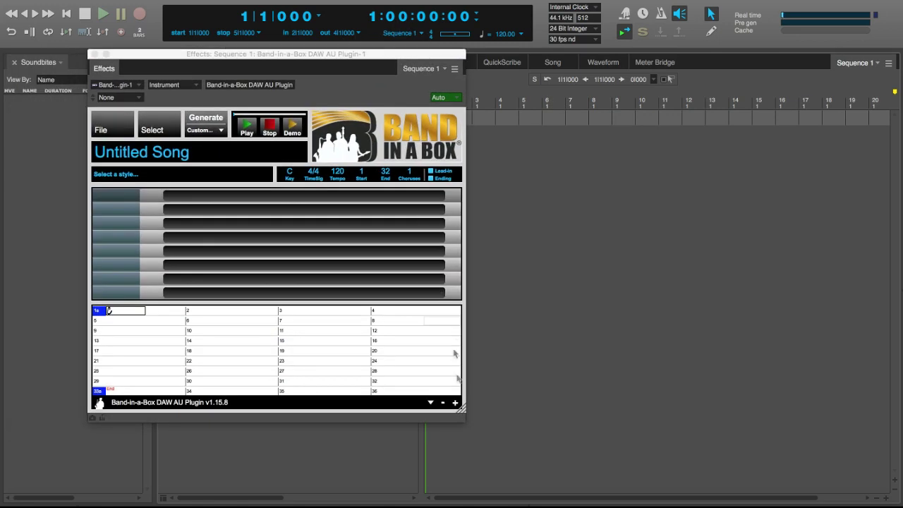
pyautogui.moveTo(464, 422); pyautogui.dragTo(641, 494)
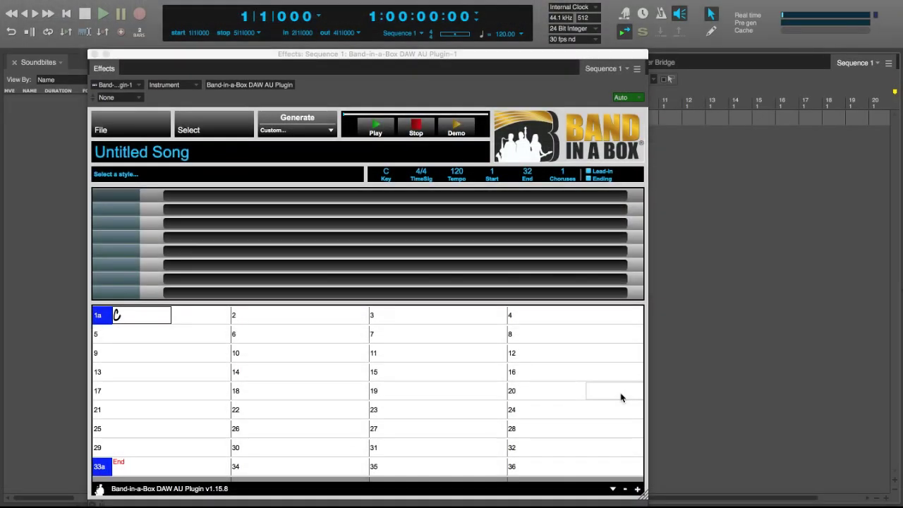
# Step: Change the song key from C to Em and set the end bar to 12
pyautogui.click(386, 173)
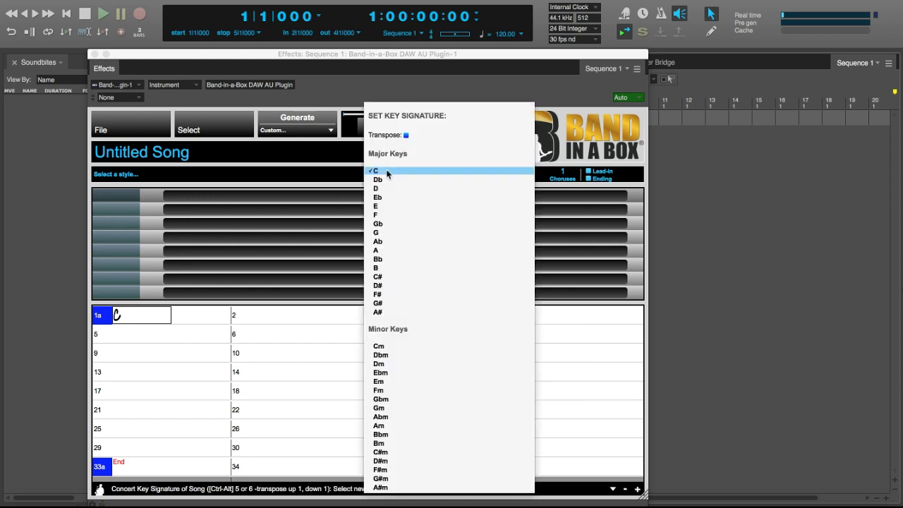
pyautogui.click(414, 380)
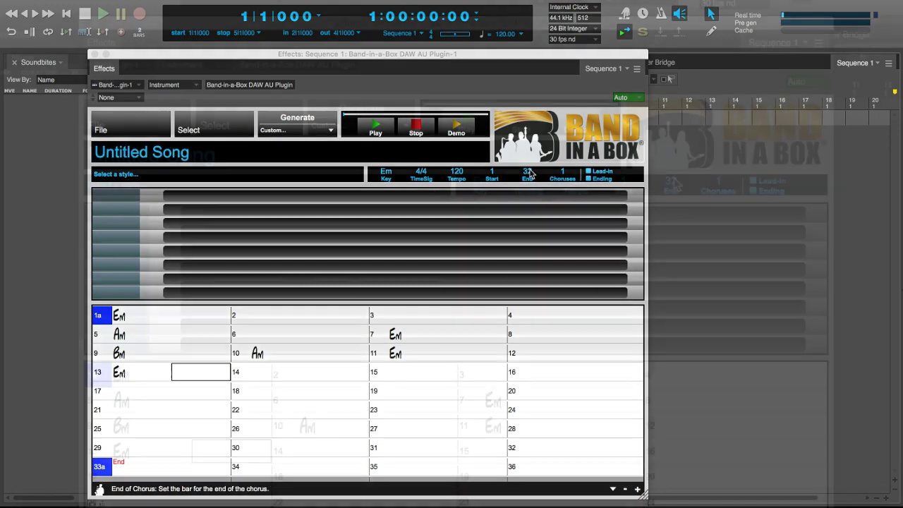
pyautogui.click(527, 172)
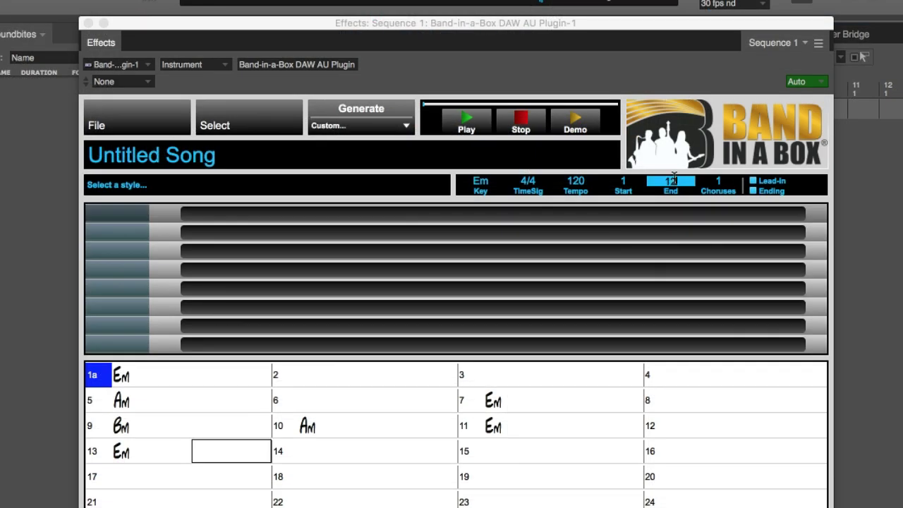
pyautogui.write('12')
pyautogui.press('Return')
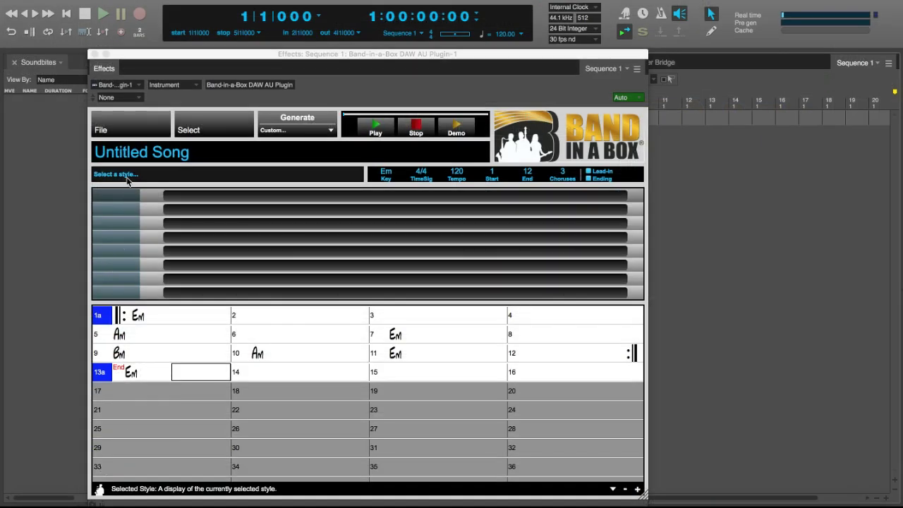
# Step: Open the style picker, filter styles by 'rock' and sort them by group
pyautogui.click(196, 128)
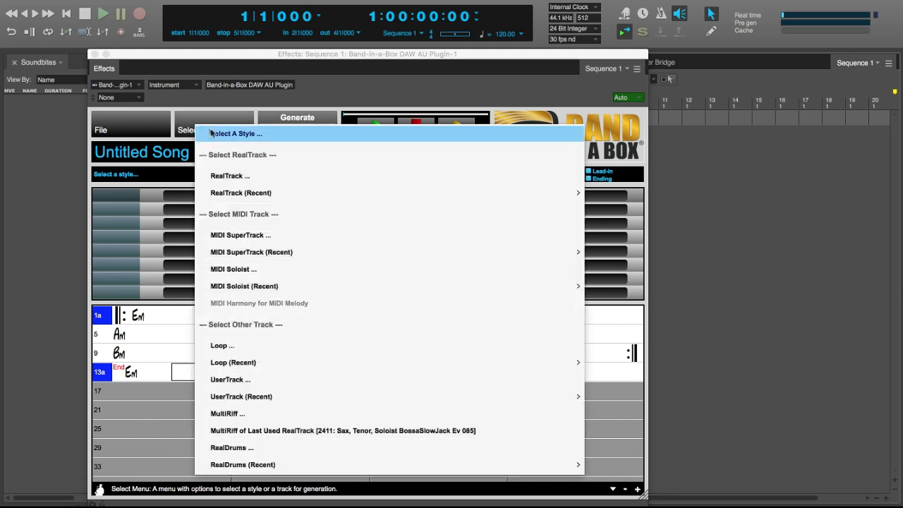
pyautogui.click(216, 135)
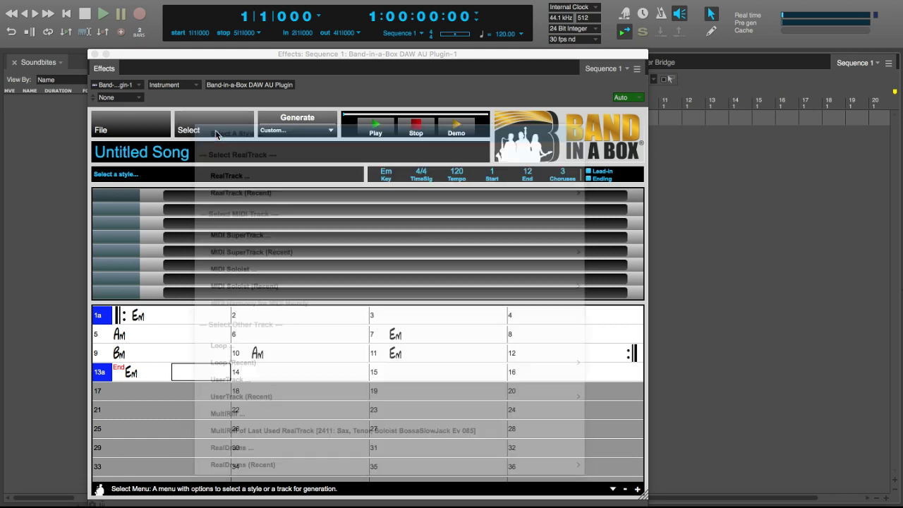
pyautogui.scroll(-5, 245, 247)
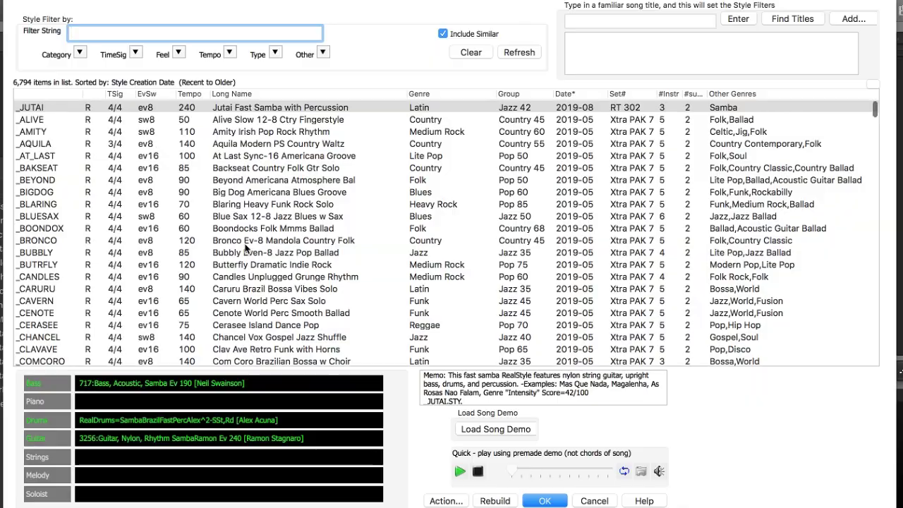
pyautogui.scroll(-15, 246, 249)
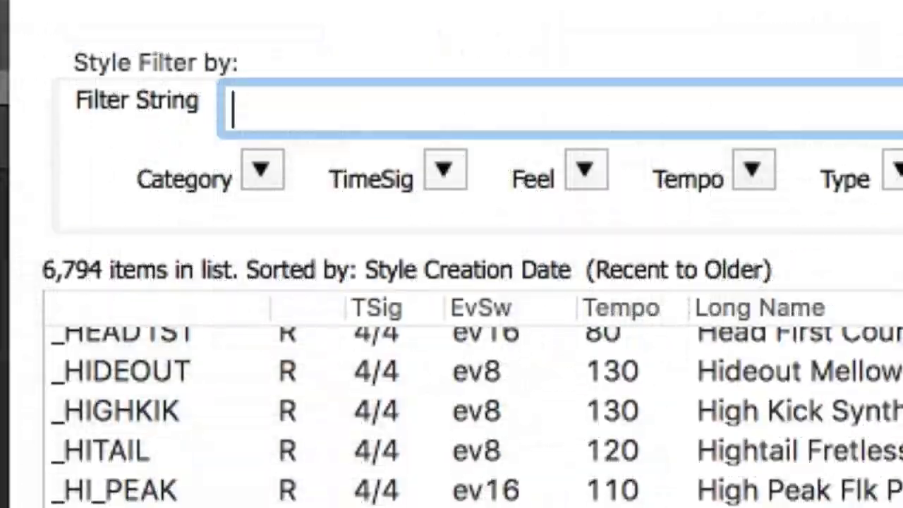
pyautogui.scroll(15, 451, 416)
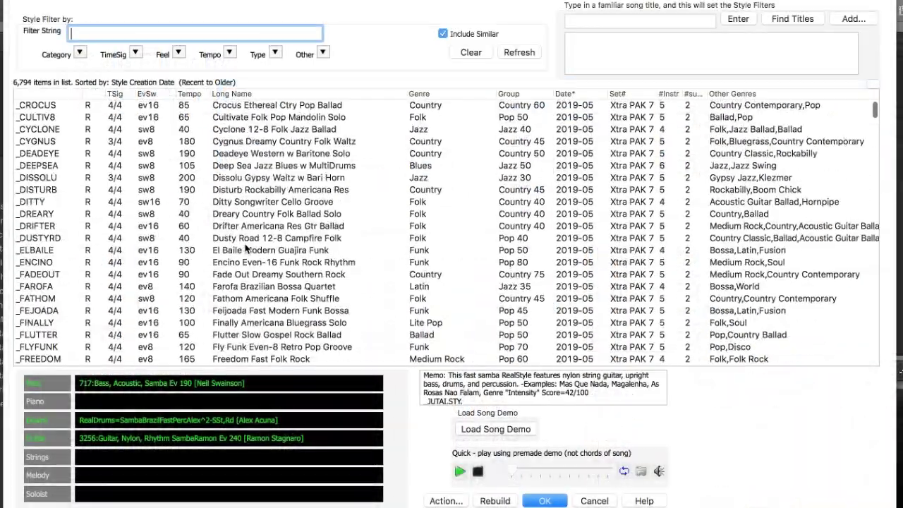
pyautogui.scroll(8, 246, 248)
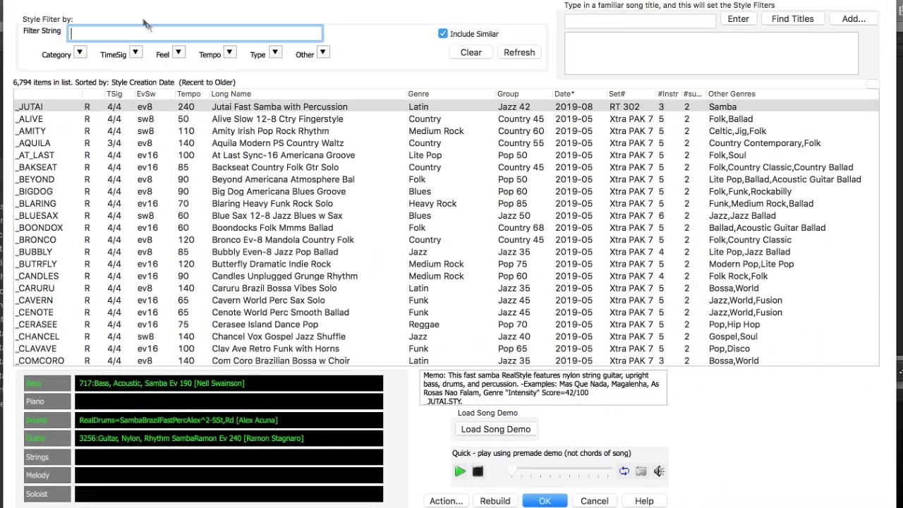
pyautogui.write('rock')
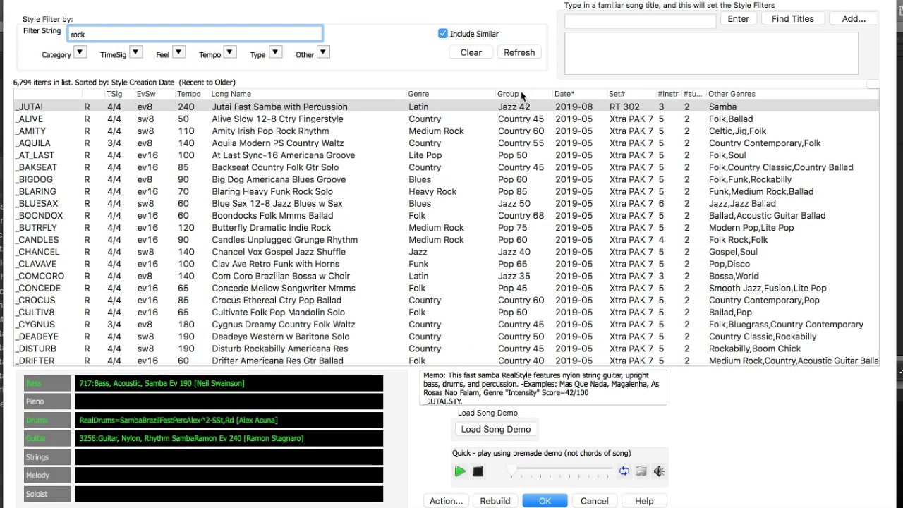
pyautogui.click(508, 93)
pyautogui.click(520, 94)
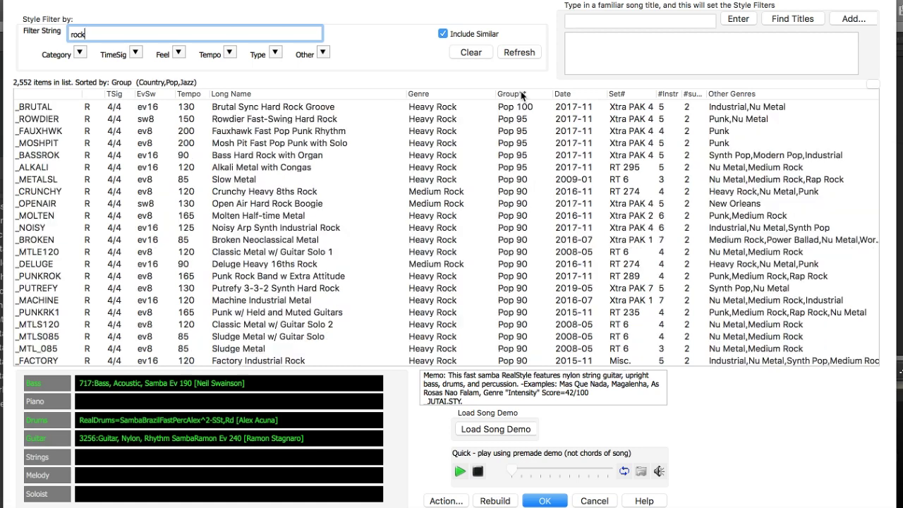
# Step: Audition _BASSROK, _DELUGE, _PUNKRK1 and finally _THRASH1 Metal Chug
pyautogui.click(60, 155)
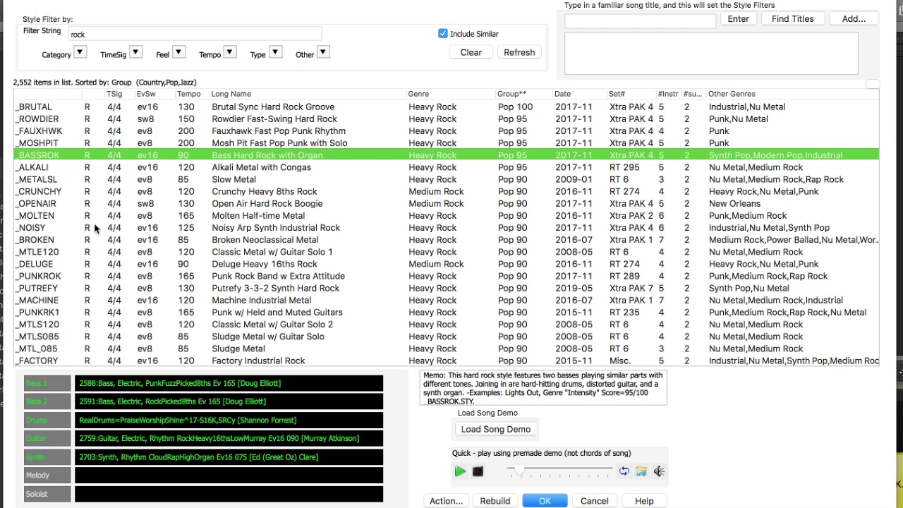
pyautogui.click(92, 267)
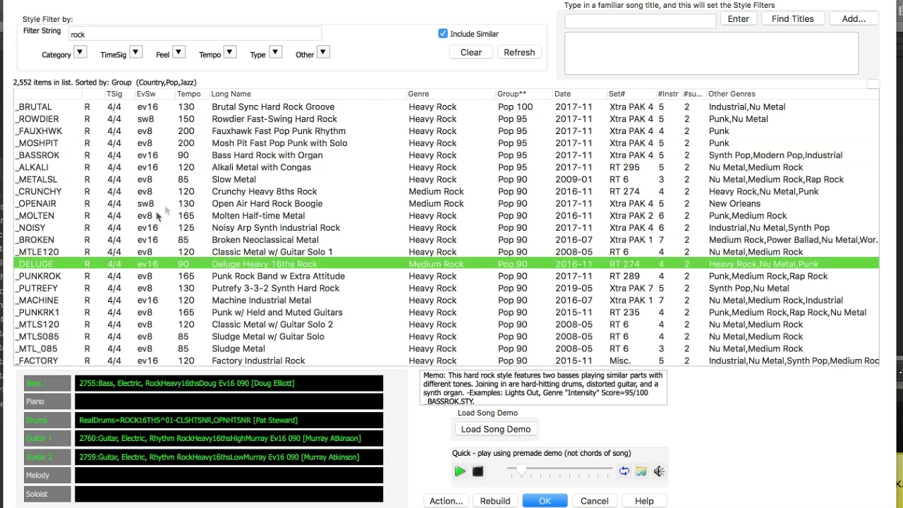
pyautogui.scroll(-3, 162, 208)
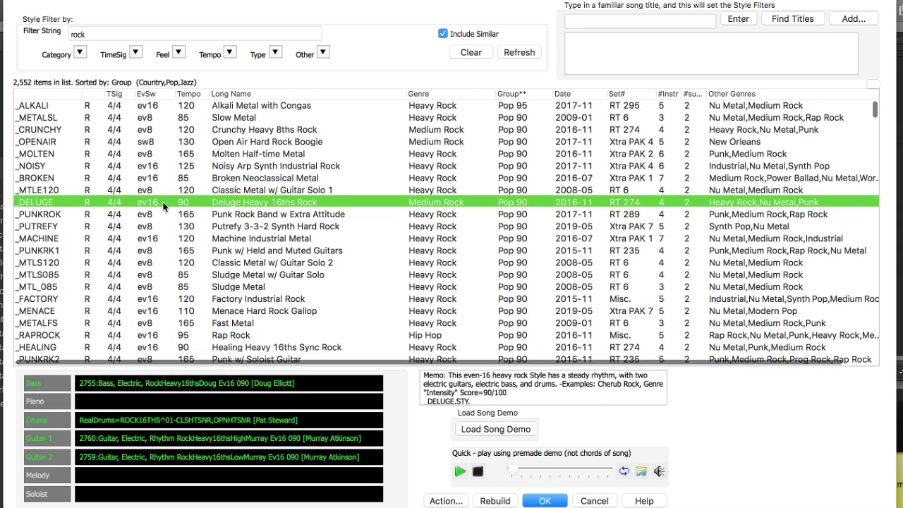
pyautogui.click(137, 251)
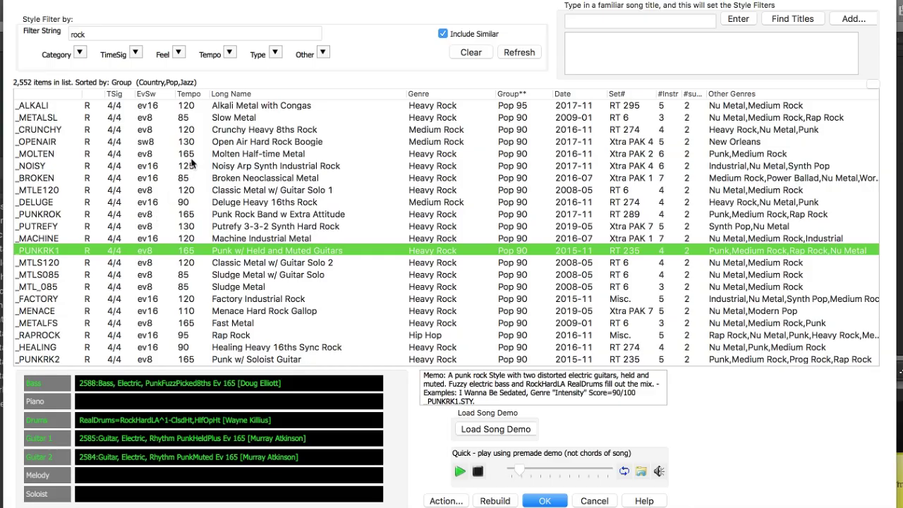
pyautogui.scroll(-3, 191, 163)
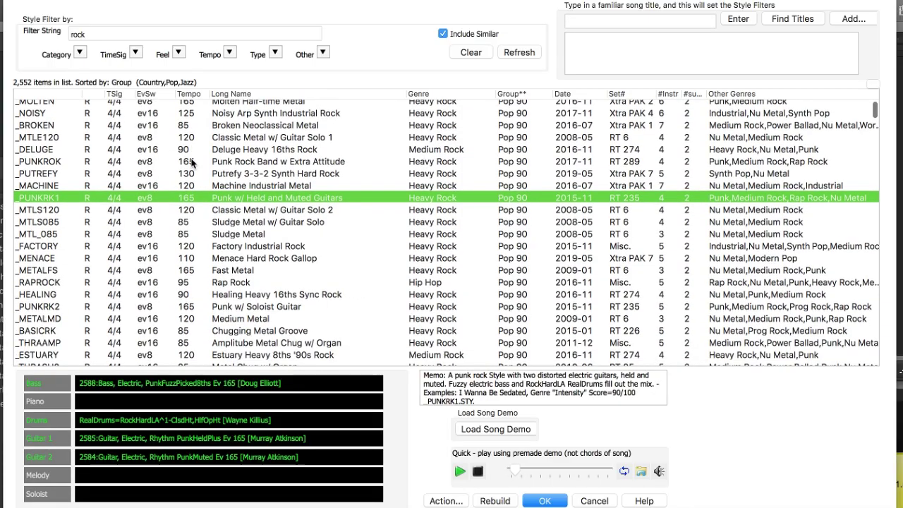
pyautogui.scroll(-3, 190, 163)
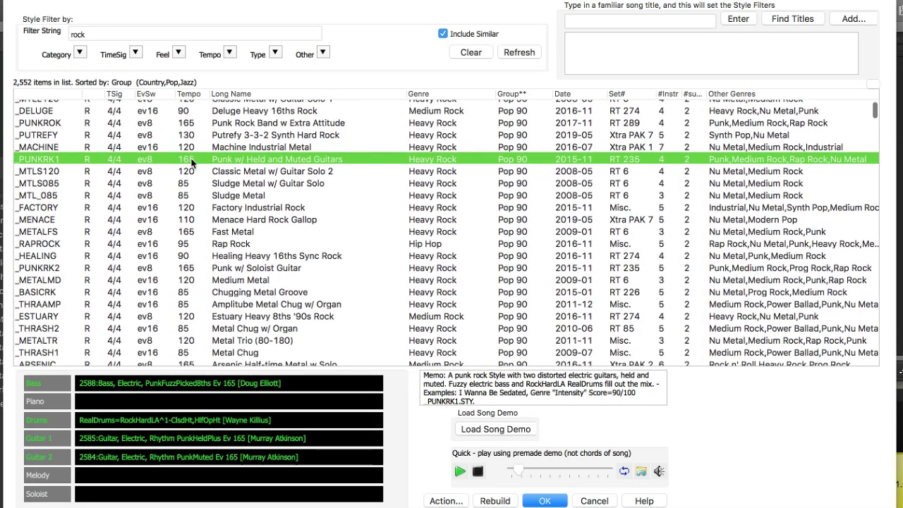
pyautogui.scroll(-3, 192, 193)
pyautogui.click(168, 314)
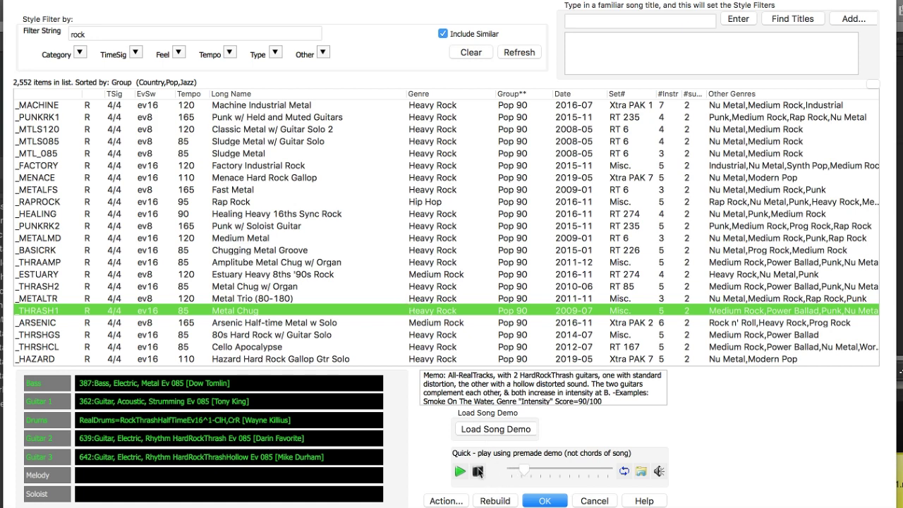
pyautogui.doubleClick(95, 33)
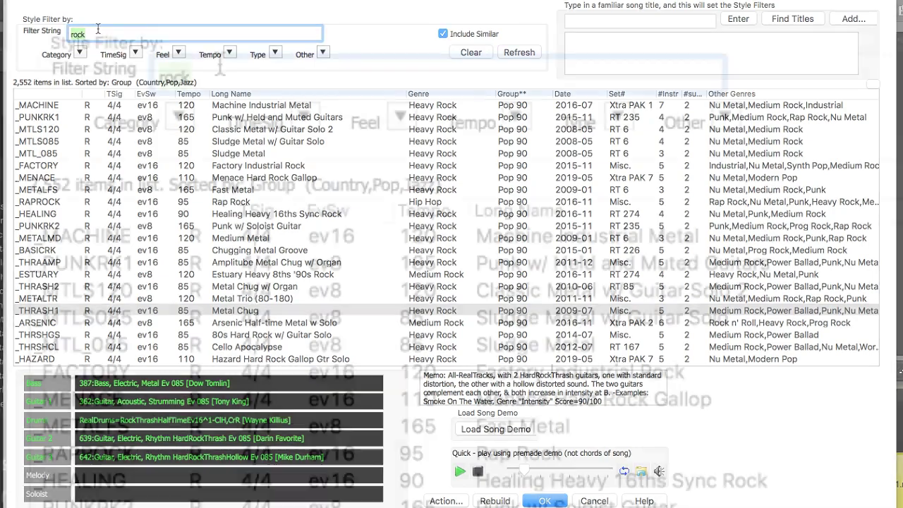
# Step: Filter styles by 'funk' and preview _TERRA Jazz Funk and _MUZZLE Muted Modern Funk Groove
pyautogui.write('funk')
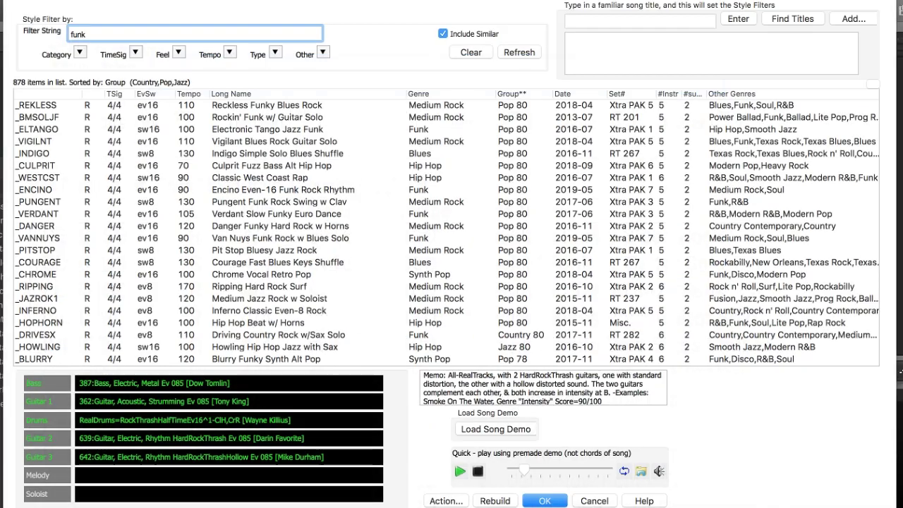
pyautogui.click(171, 184)
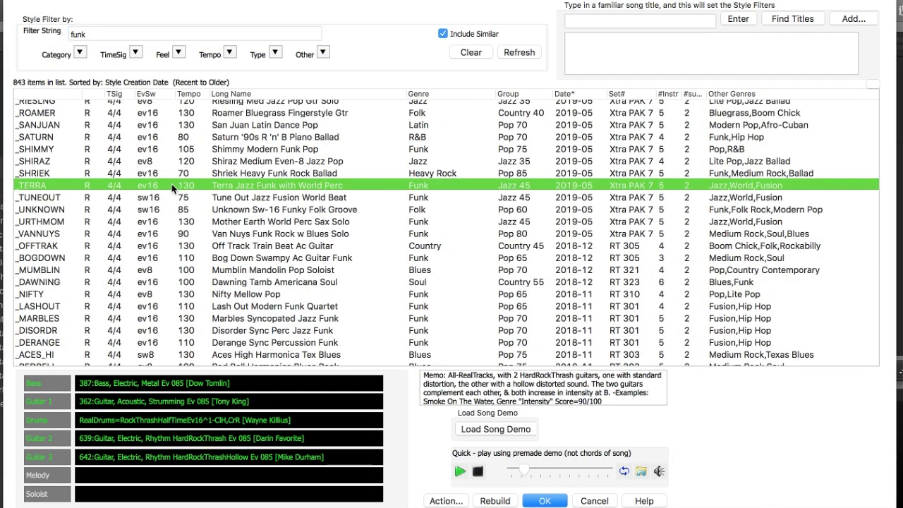
pyautogui.scroll(-3, 265, 222)
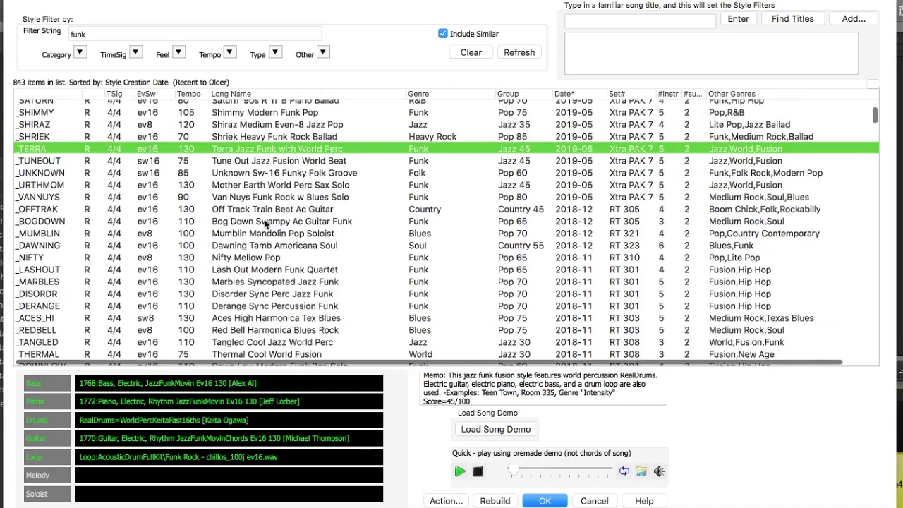
pyautogui.scroll(-3, 265, 223)
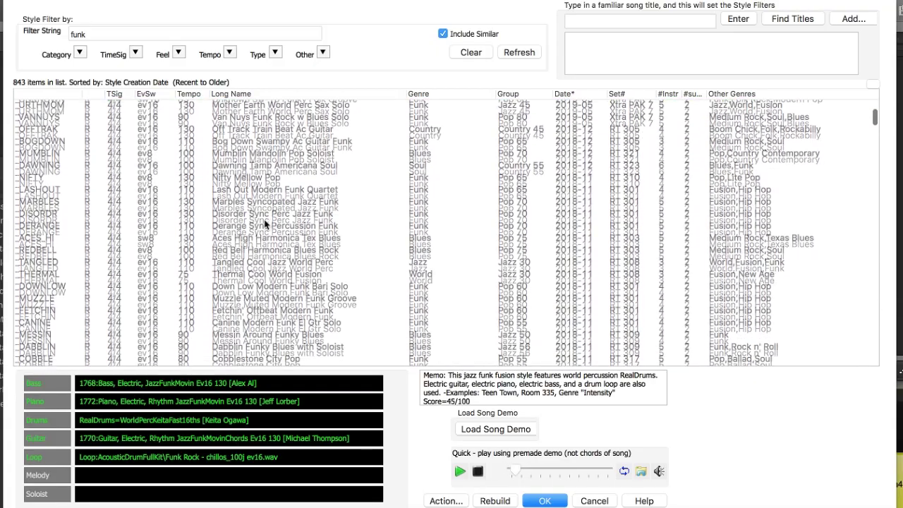
pyautogui.scroll(-2, 265, 223)
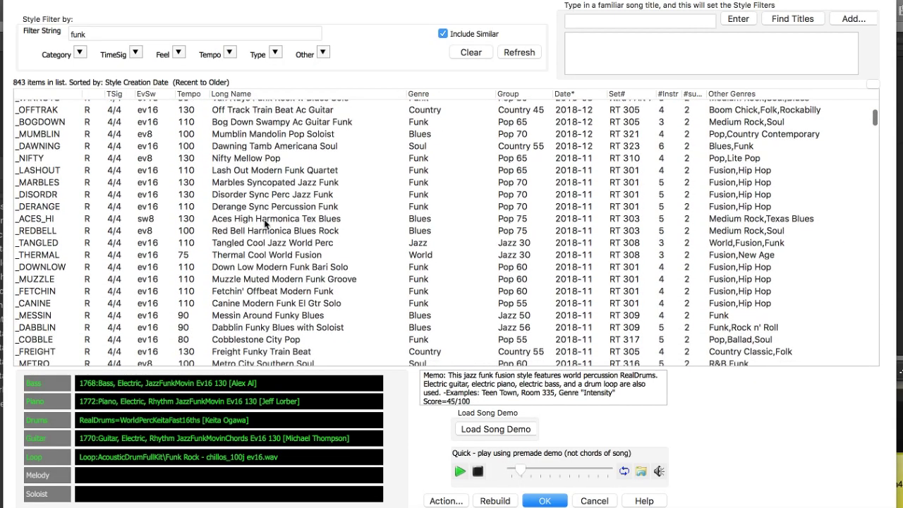
pyautogui.click(252, 275)
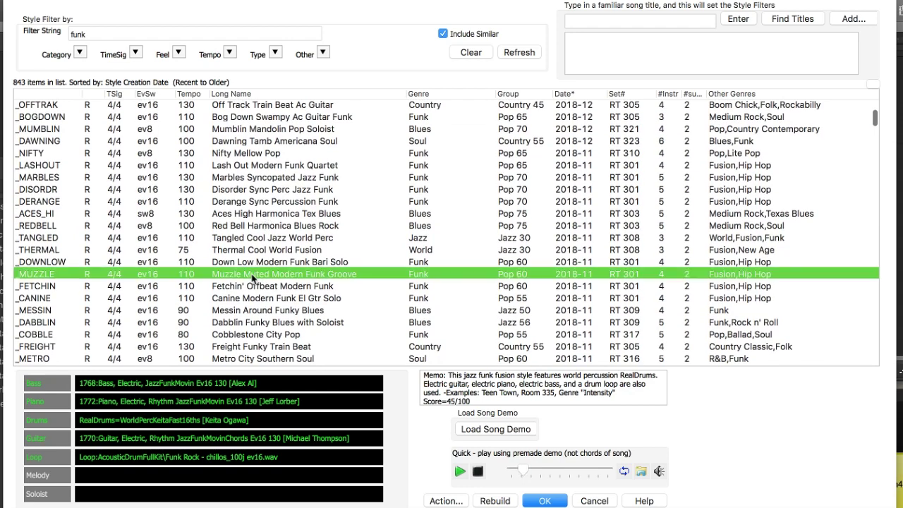
# Step: Scroll further and pick _FNKLITE Light Disco Funk Groove
pyautogui.scroll(-5, 285, 208)
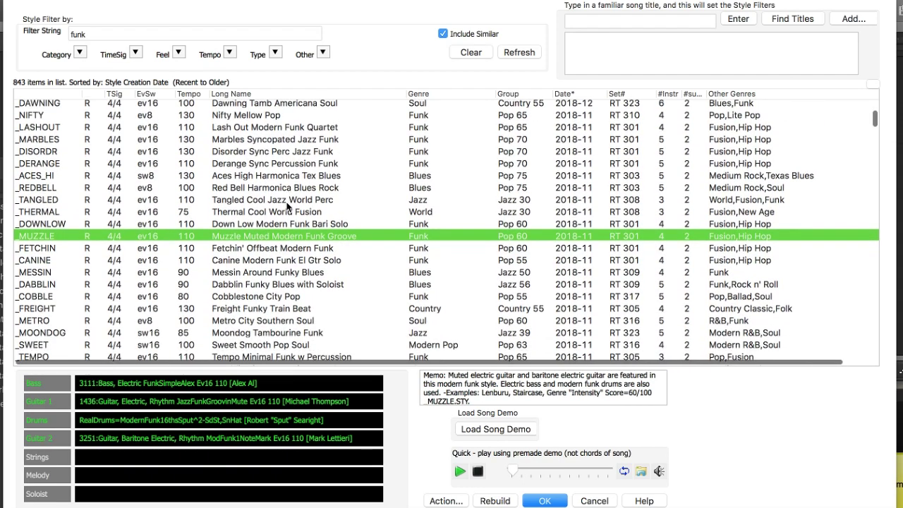
pyautogui.scroll(-6, 287, 206)
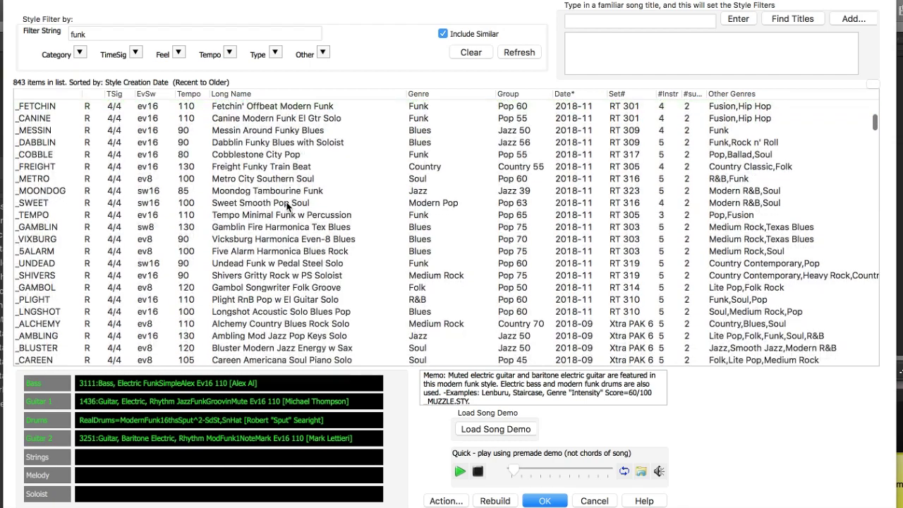
pyautogui.scroll(-4, 287, 206)
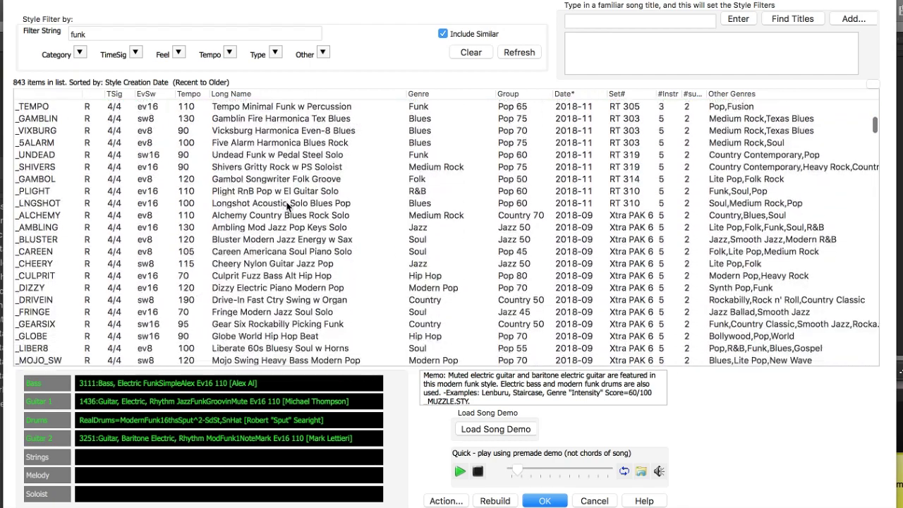
pyautogui.scroll(-5, 287, 206)
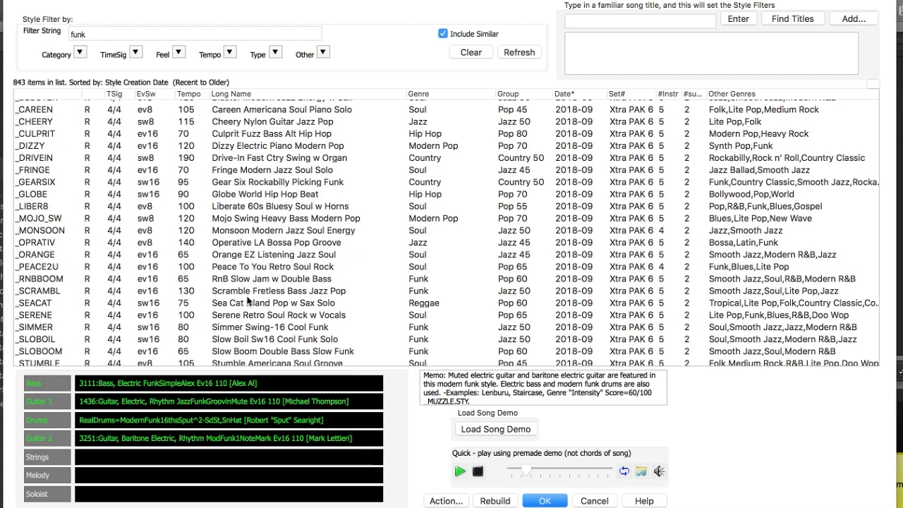
pyautogui.scroll(-10, 258, 284)
pyautogui.click(261, 288)
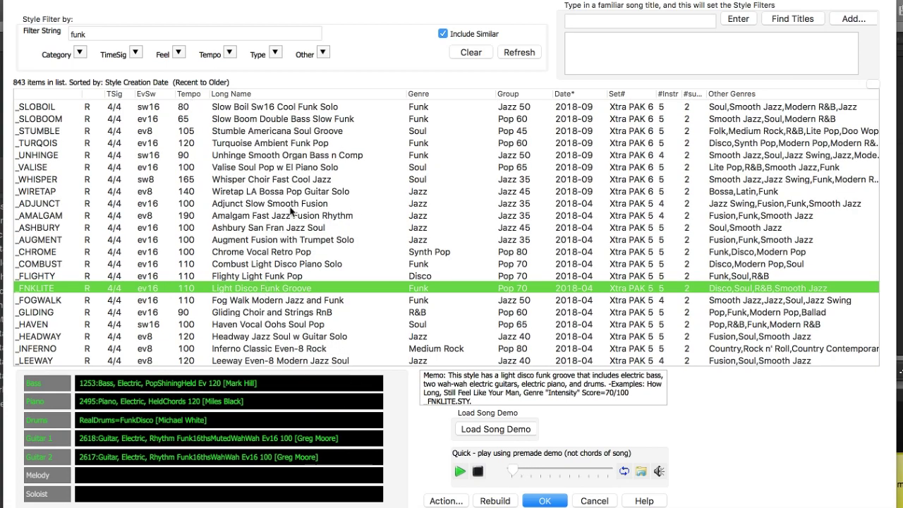
pyautogui.scroll(-5, 290, 211)
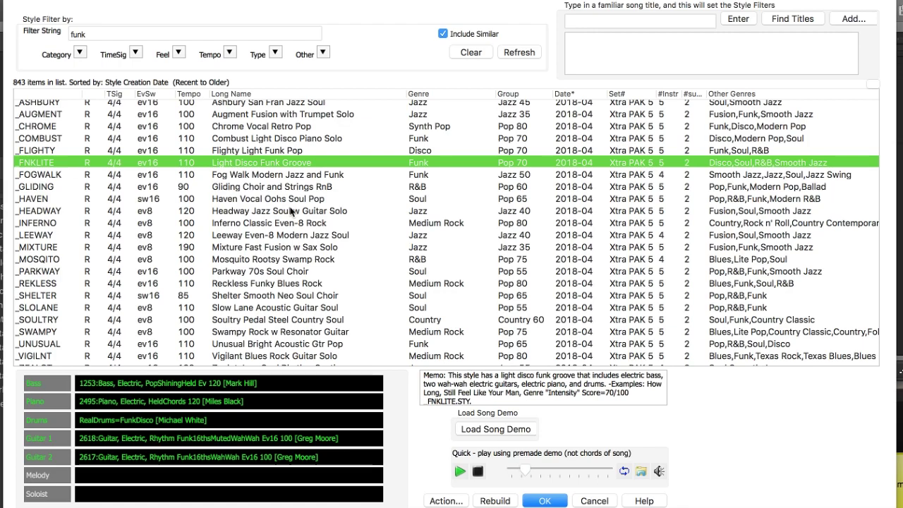
# Step: Filter styles by 'jazz' and preview Smooth Jazz Cool Swing 16 and Jazz Swing w/ Soloist Medley
pyautogui.doubleClick(109, 34)
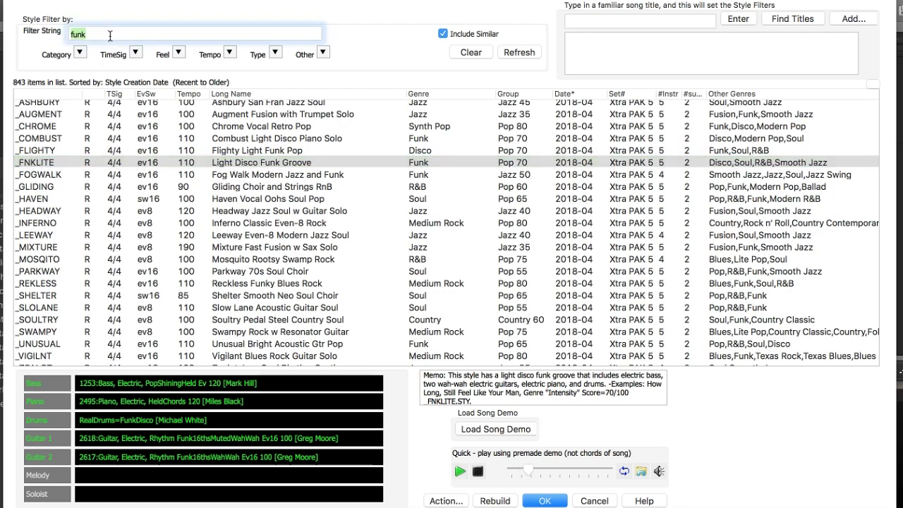
pyautogui.write('jazz')
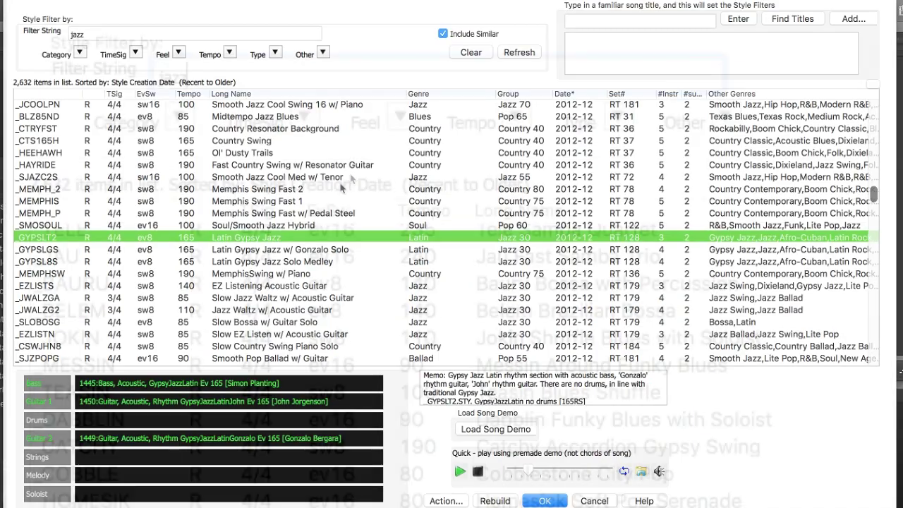
pyautogui.scroll(-3, 346, 184)
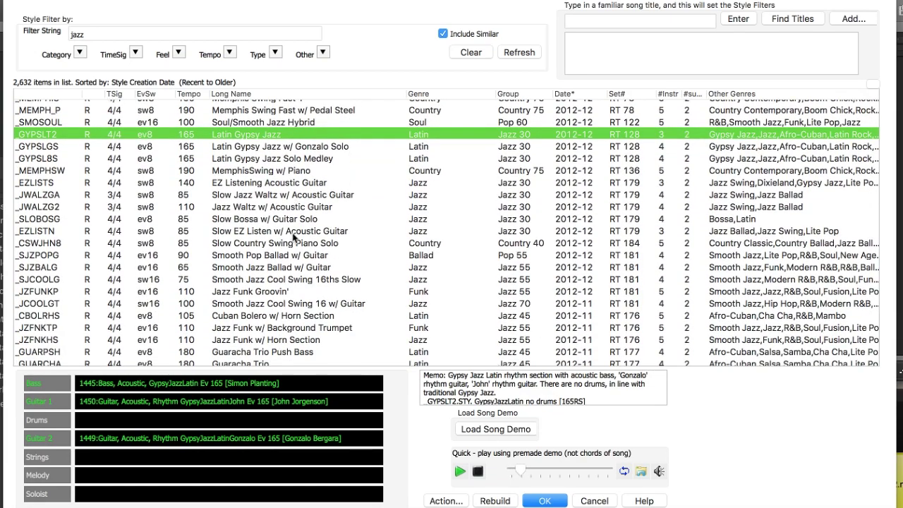
pyautogui.click(317, 303)
pyautogui.scroll(-5, 352, 200)
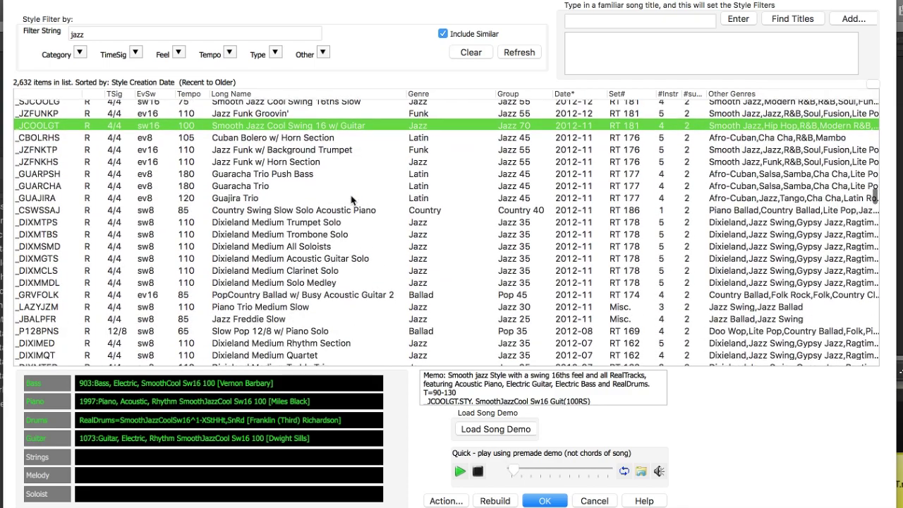
pyautogui.scroll(-2, 351, 201)
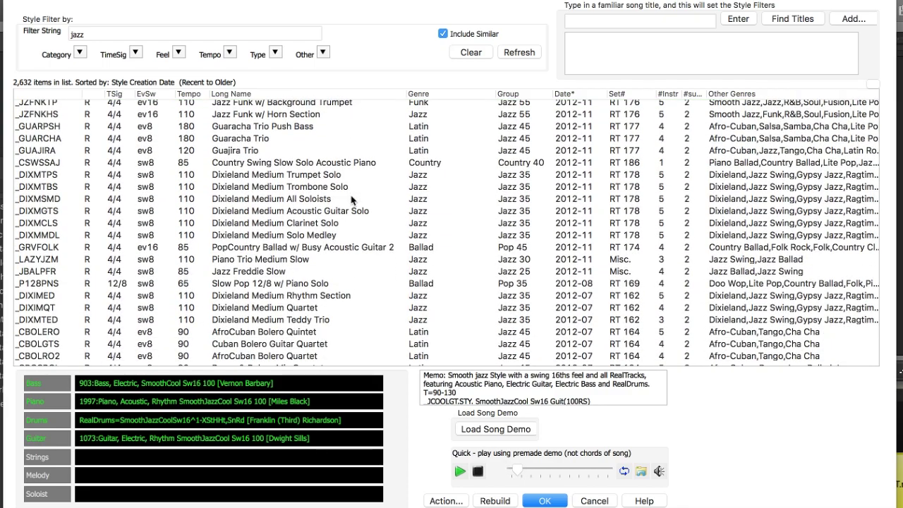
pyautogui.scroll(-5, 351, 200)
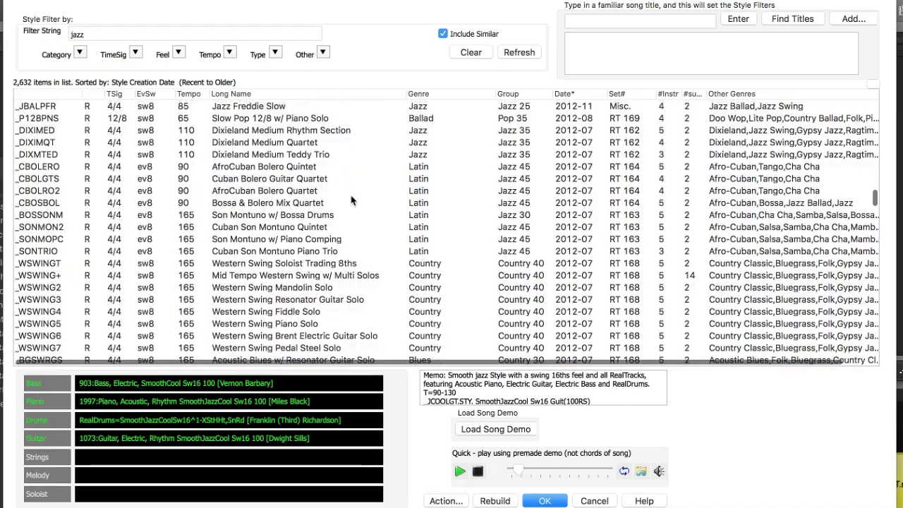
pyautogui.scroll(-10, 352, 200)
pyautogui.click(279, 275)
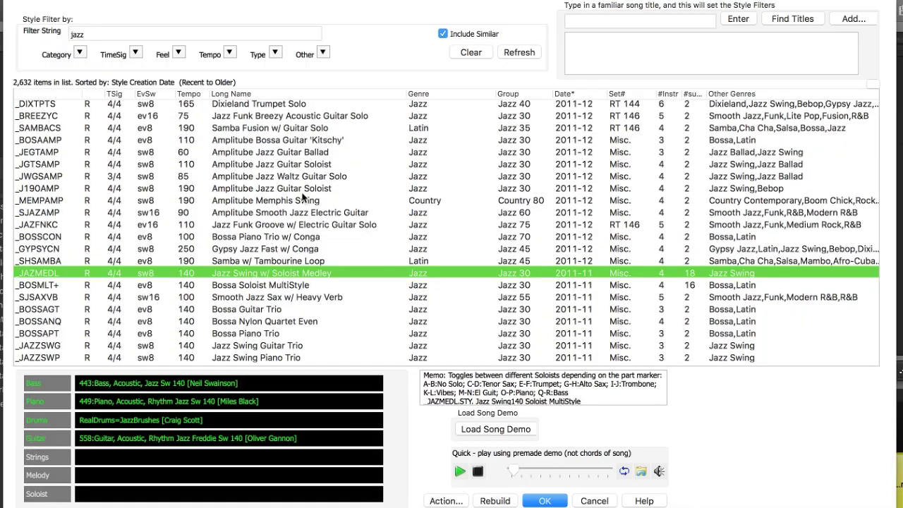
# Step: Preview New York Jazz Piano Trio, then pick _JWGS085 Slow Jazz Waltz w/ Guitar Solo
pyautogui.scroll(-5, 302, 196)
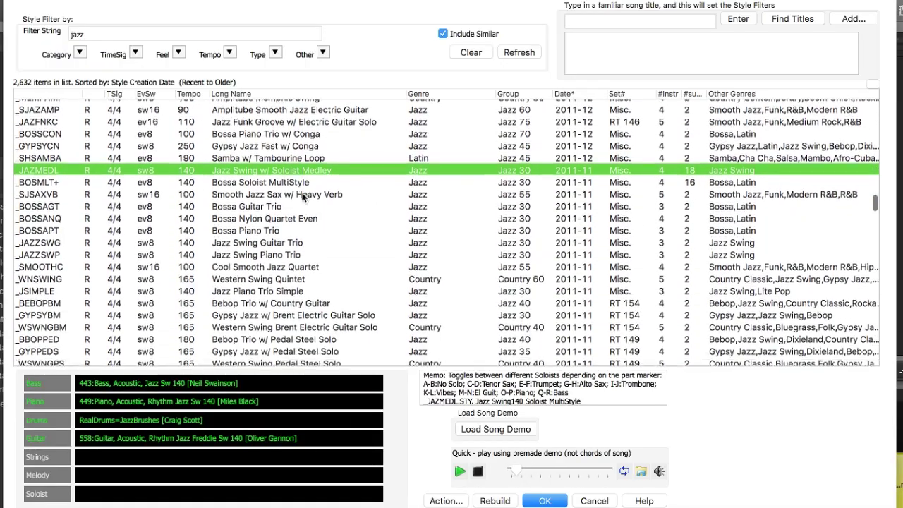
pyautogui.scroll(-5, 302, 197)
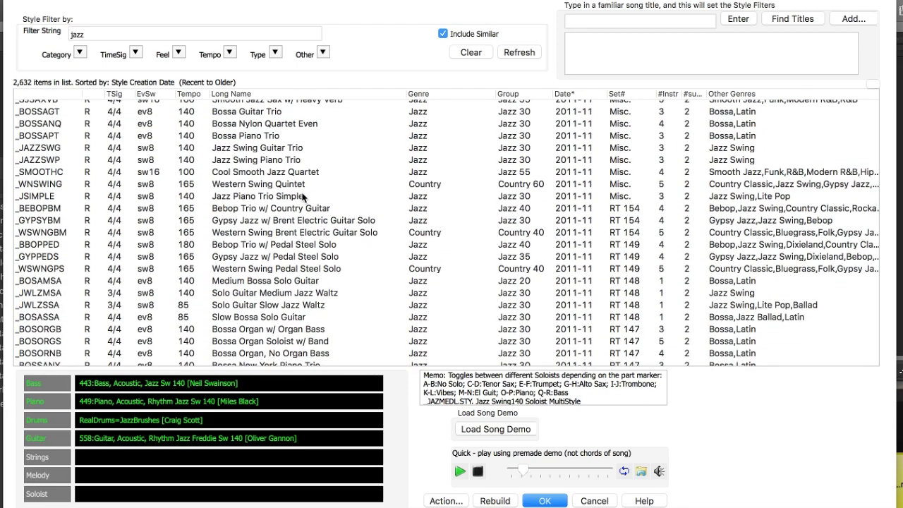
pyautogui.scroll(-1, 302, 197)
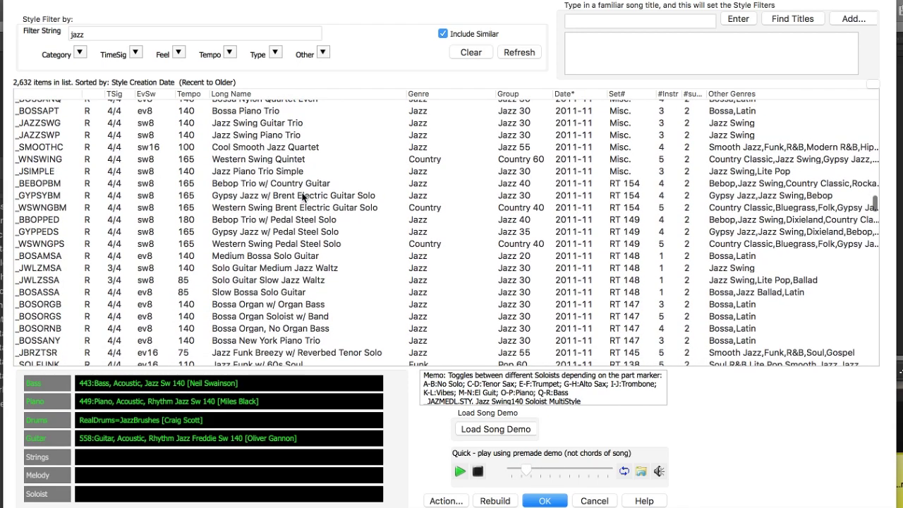
pyautogui.scroll(-2, 302, 197)
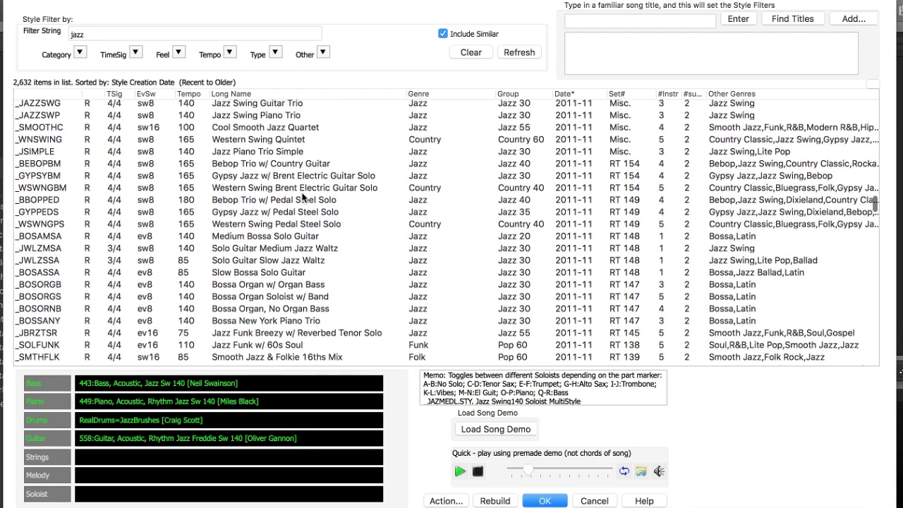
pyautogui.click(302, 197)
pyautogui.scroll(-10, 301, 222)
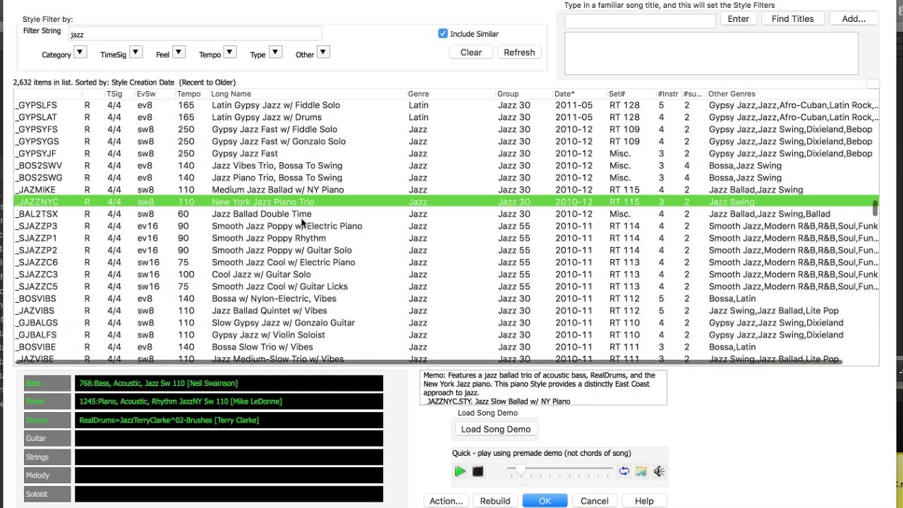
pyautogui.scroll(-2, 302, 222)
pyautogui.scroll(-5, 302, 223)
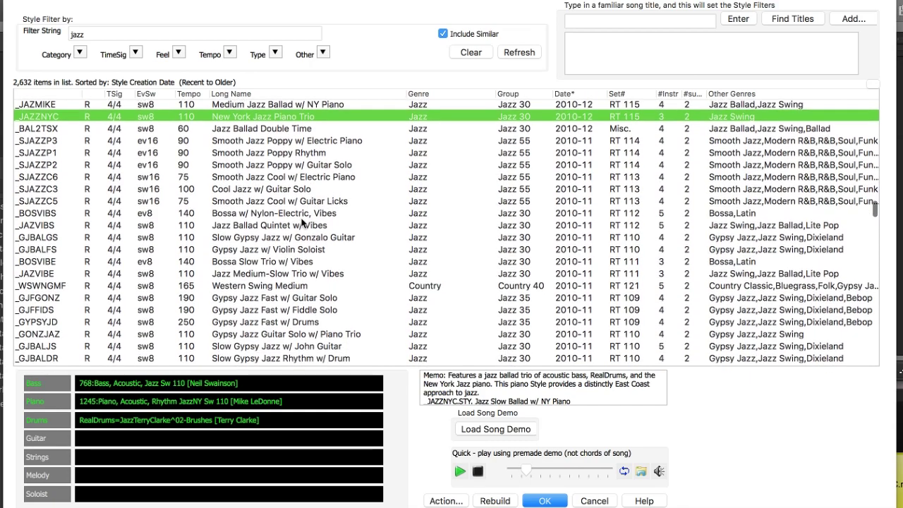
pyautogui.scroll(-2, 302, 223)
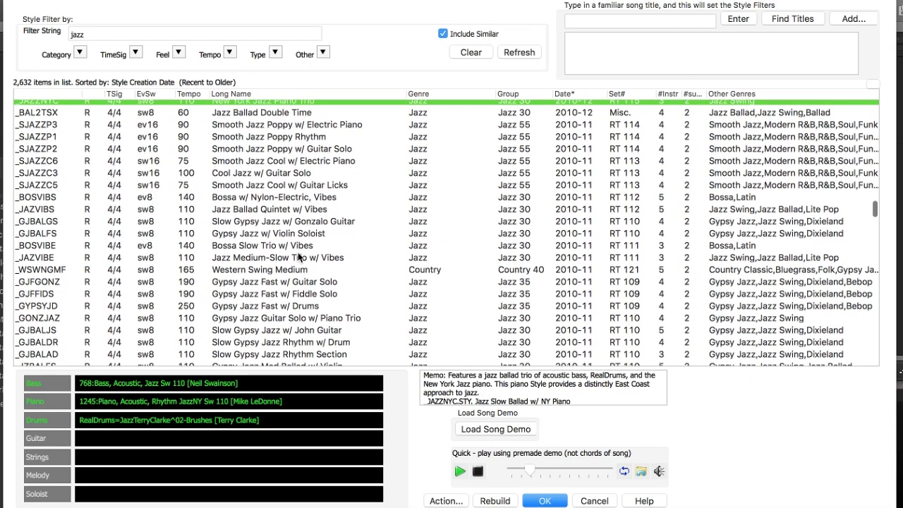
pyautogui.scroll(-3, 298, 258)
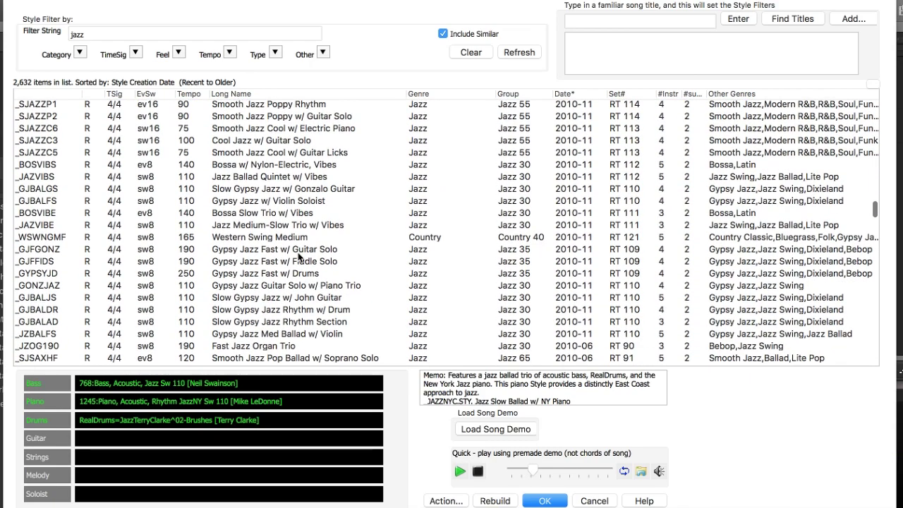
pyautogui.scroll(-10, 299, 258)
pyautogui.click(275, 270)
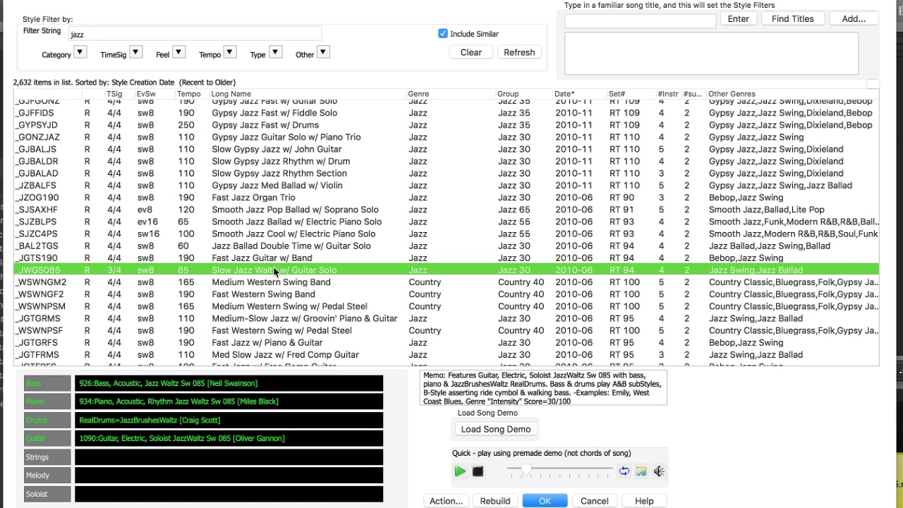
# Step: Filter styles by 'modern synth' and preview _GOTEAM1 and _SIZZLE
pyautogui.doubleClick(99, 36)
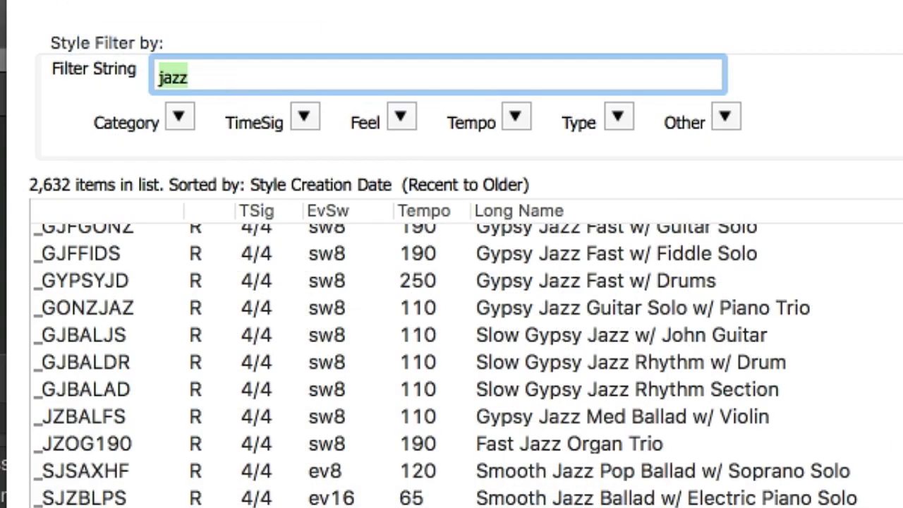
pyautogui.write('modern sy')
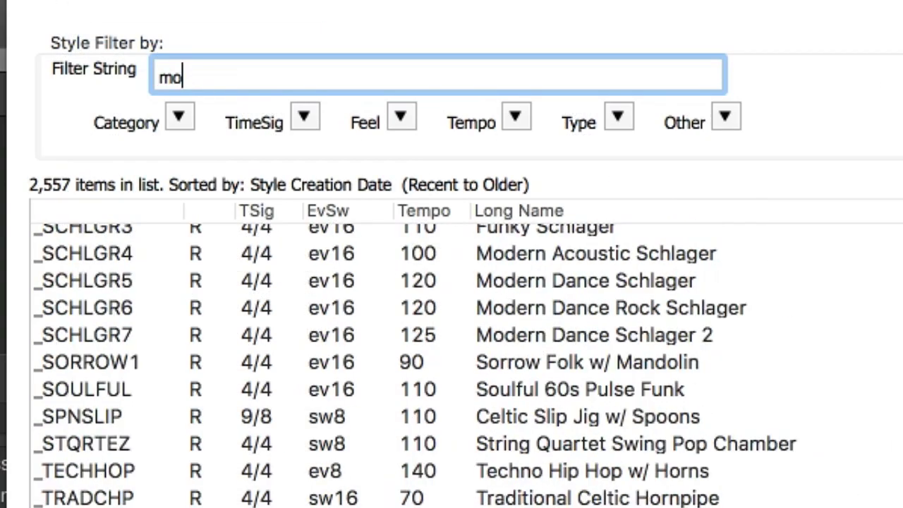
pyautogui.write('nth')
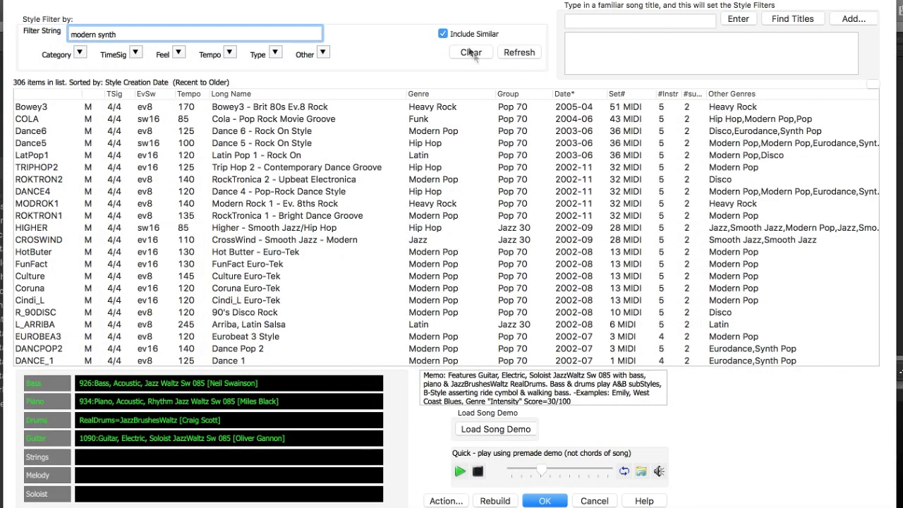
pyautogui.scroll(10, 338, 212)
pyautogui.click(279, 209)
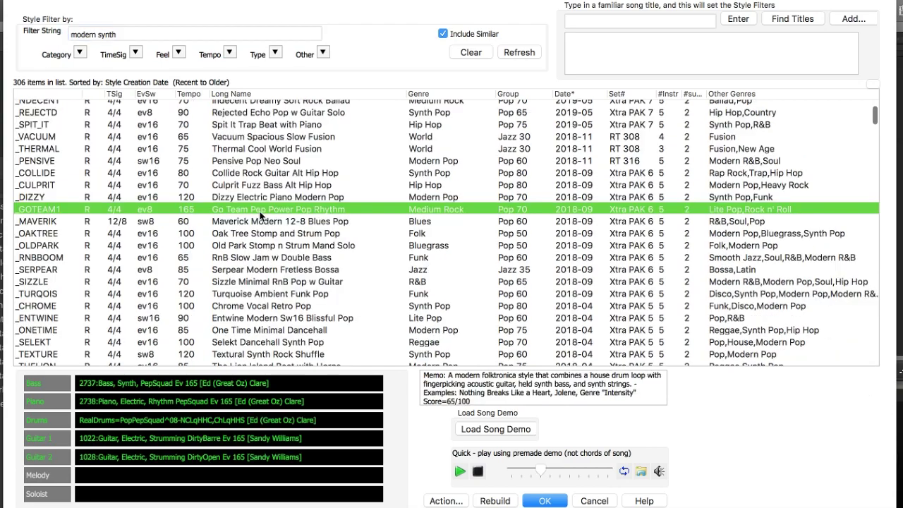
pyautogui.scroll(-2, 279, 209)
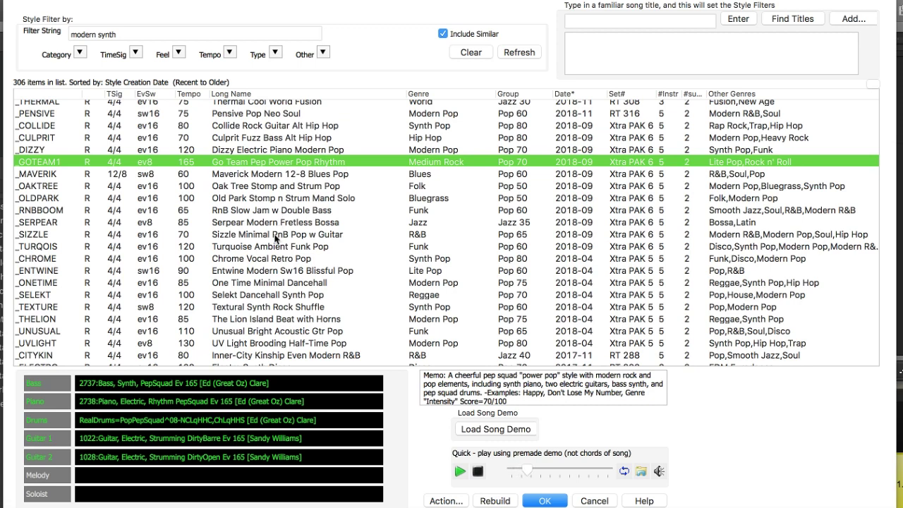
pyautogui.click(275, 238)
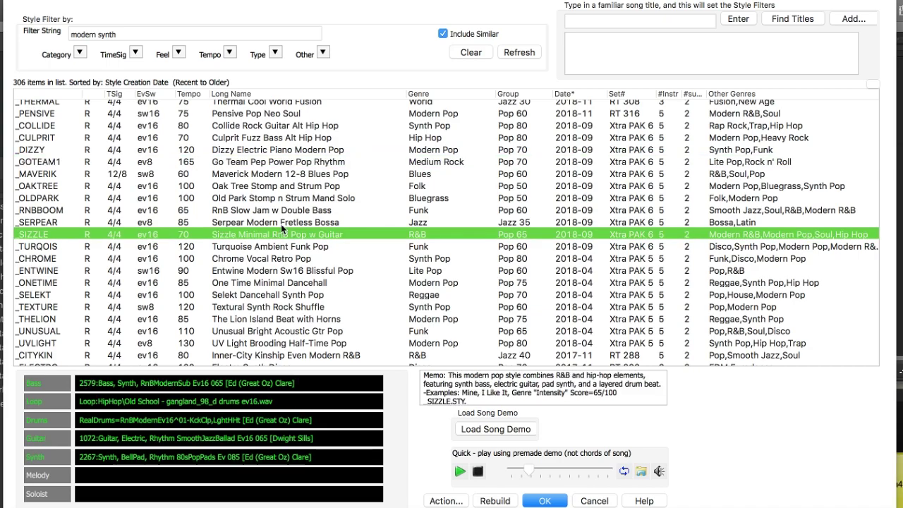
# Step: Preview _SELEKT Dancehall Synth Pop and _COMETS Atmosphere Hip Hop Ballad
pyautogui.scroll(-2, 282, 229)
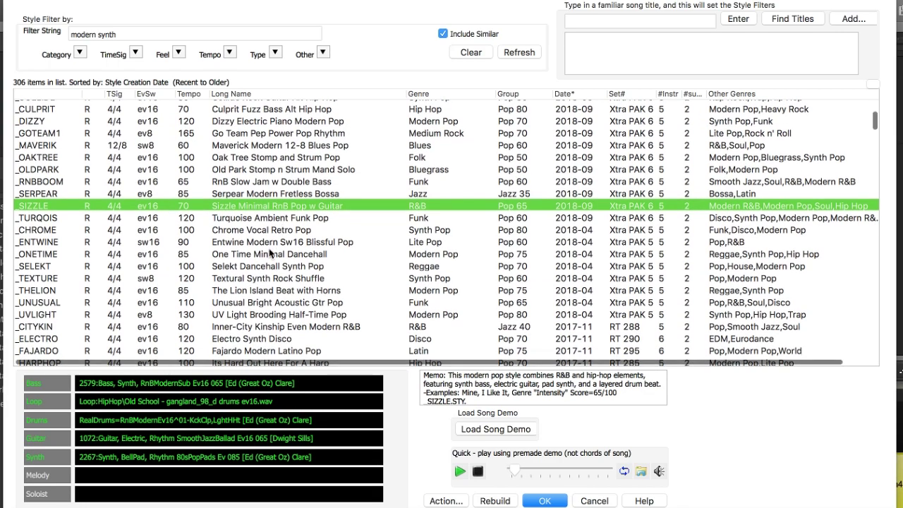
pyautogui.scroll(-2, 270, 252)
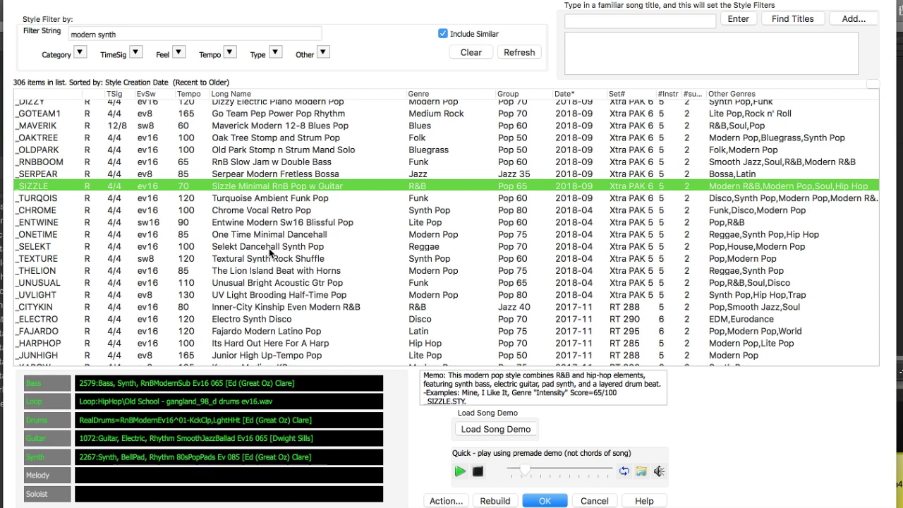
pyautogui.click(272, 248)
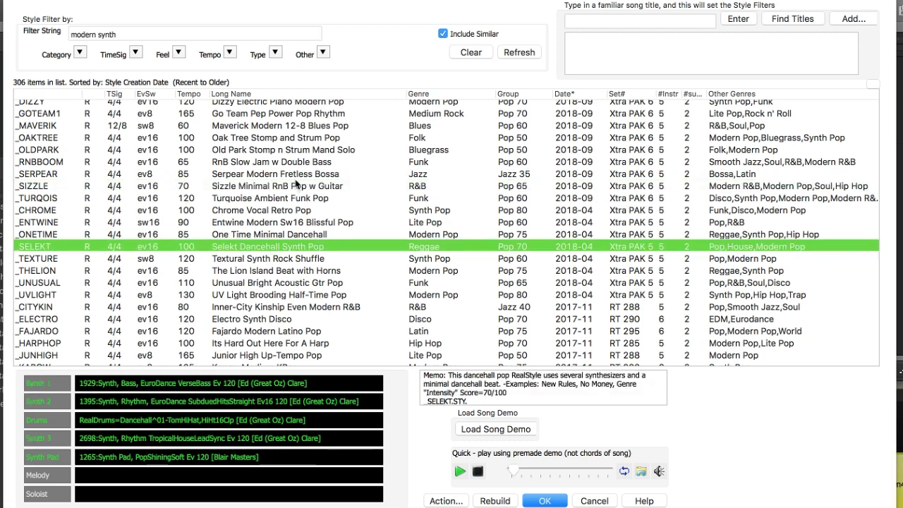
pyautogui.scroll(-4, 296, 185)
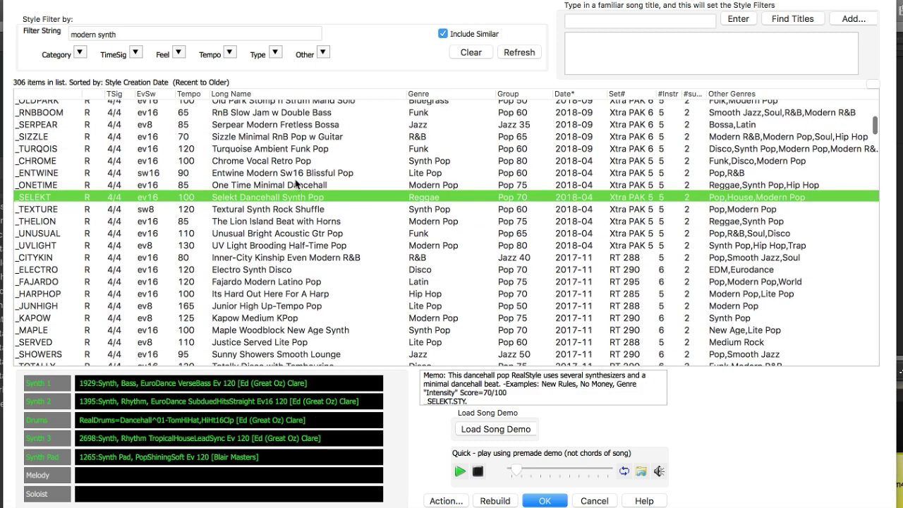
pyautogui.scroll(-2, 296, 183)
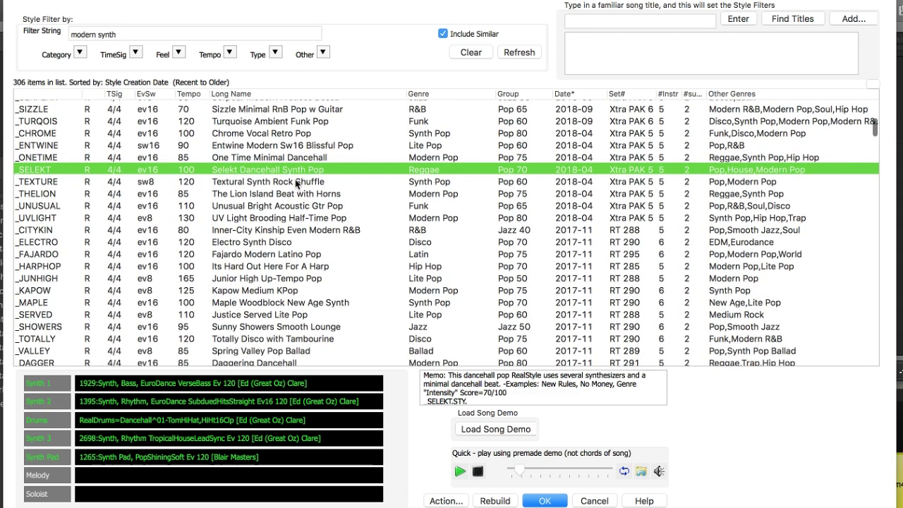
pyautogui.scroll(-1, 296, 184)
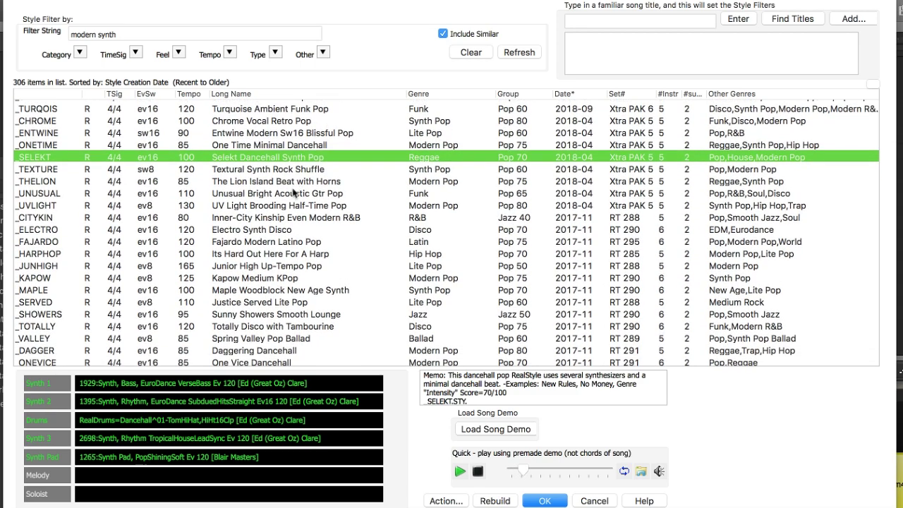
pyautogui.scroll(-10, 292, 197)
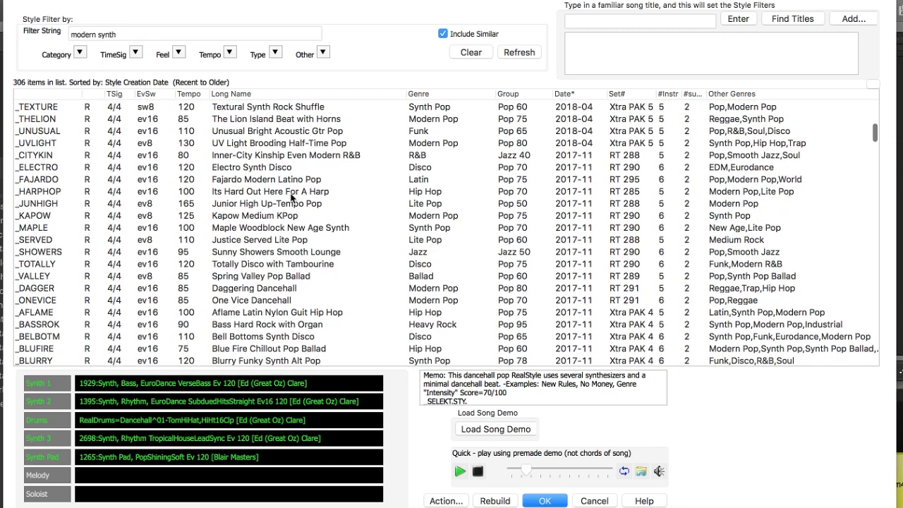
pyautogui.scroll(-12, 292, 196)
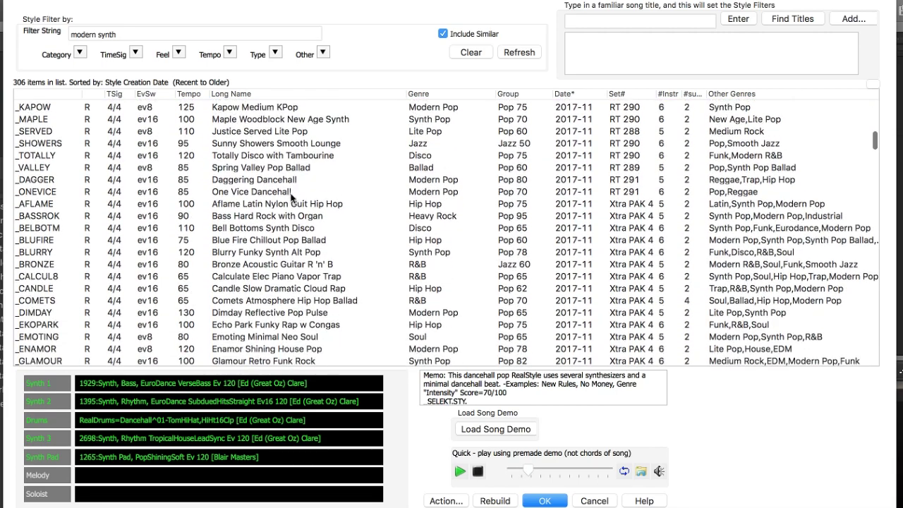
pyautogui.click(280, 183)
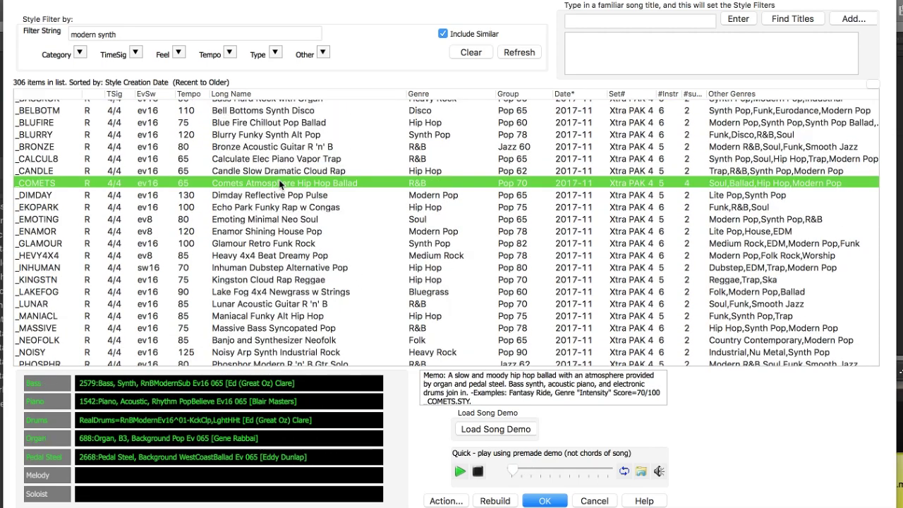
# Step: Settle on _MANIACL Maniacal Funky Alt Hip Hop
pyautogui.scroll(-4, 285, 222)
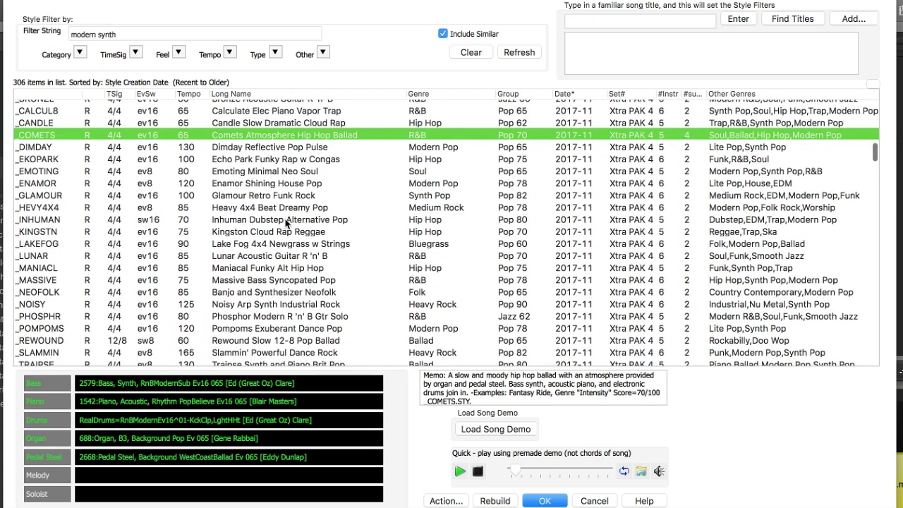
pyautogui.scroll(-2, 286, 222)
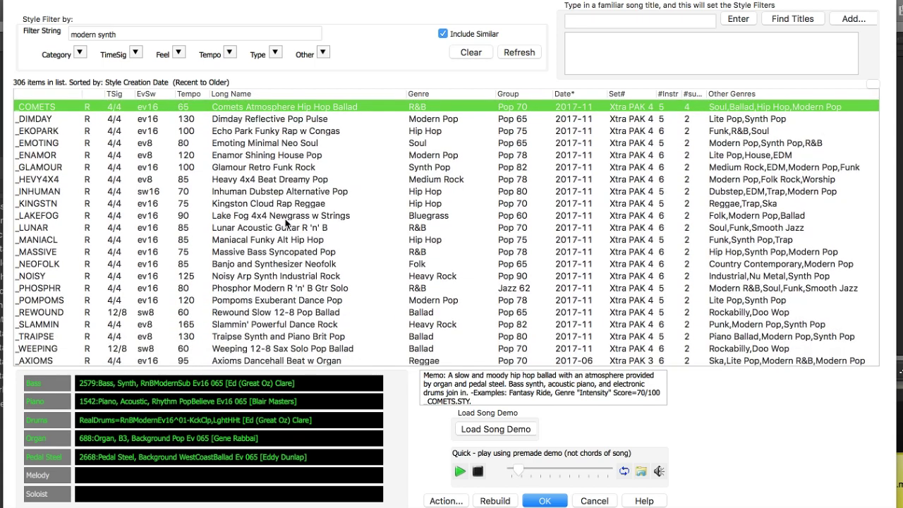
pyautogui.scroll(-1, 286, 223)
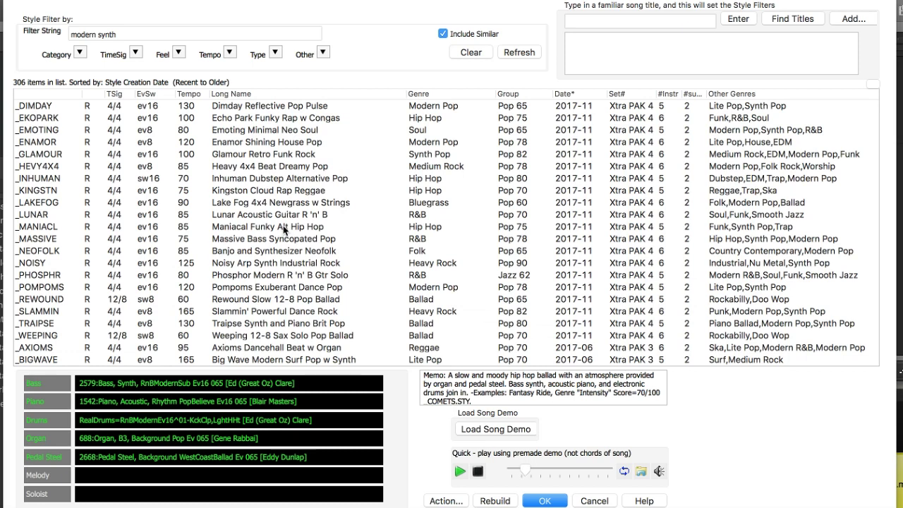
pyautogui.click(283, 226)
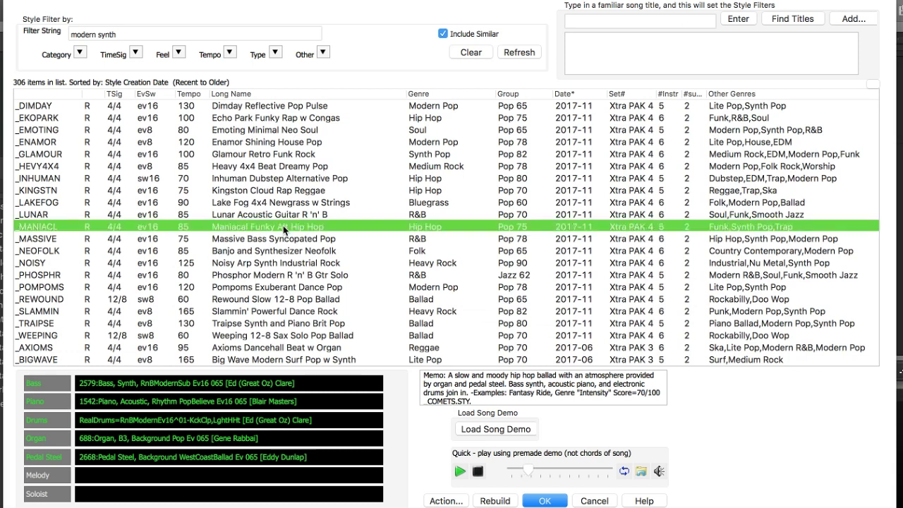
pyautogui.scroll(-3, 305, 238)
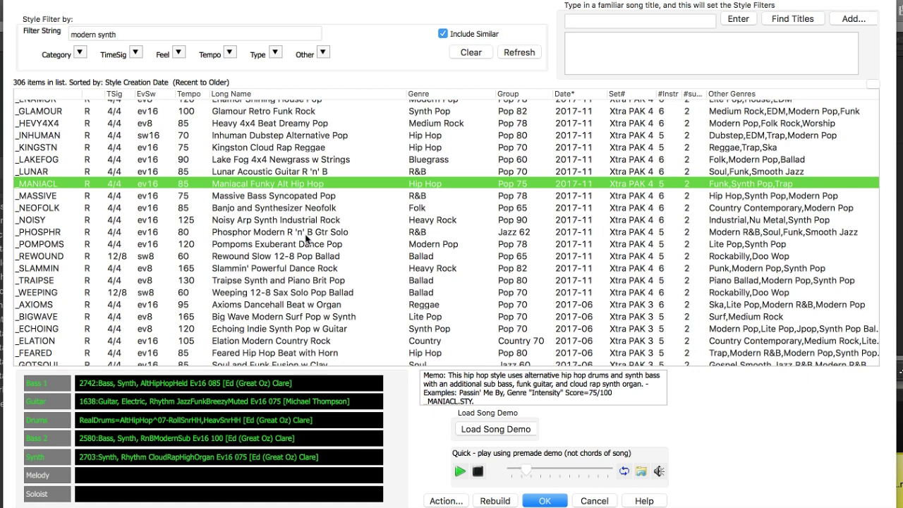
# Step: Replace the filter with 'blues' and preview Bottle Hard Rock Slide Guitar
pyautogui.doubleClick(203, 32)
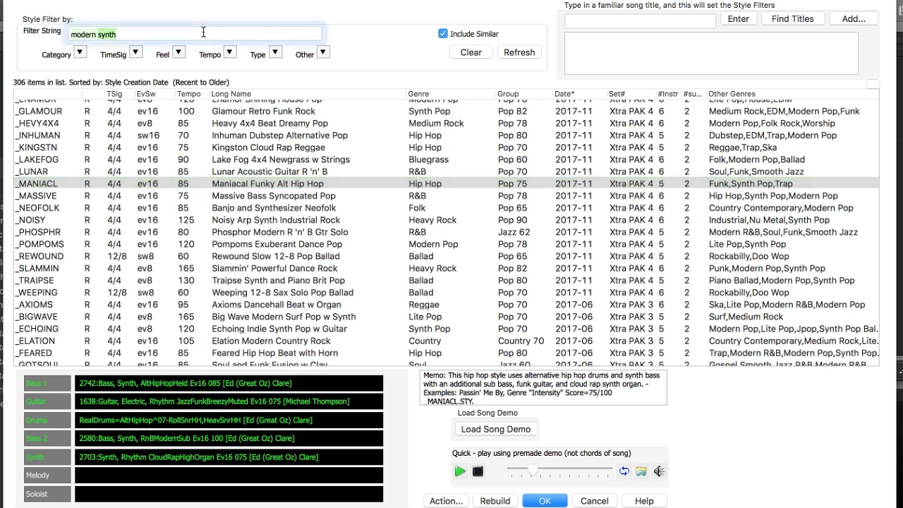
pyautogui.click(203, 32)
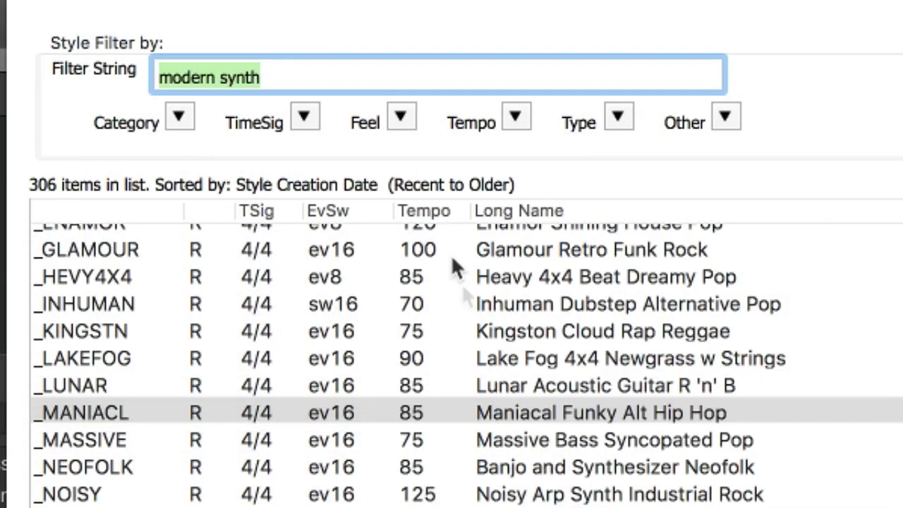
pyautogui.write('blues')
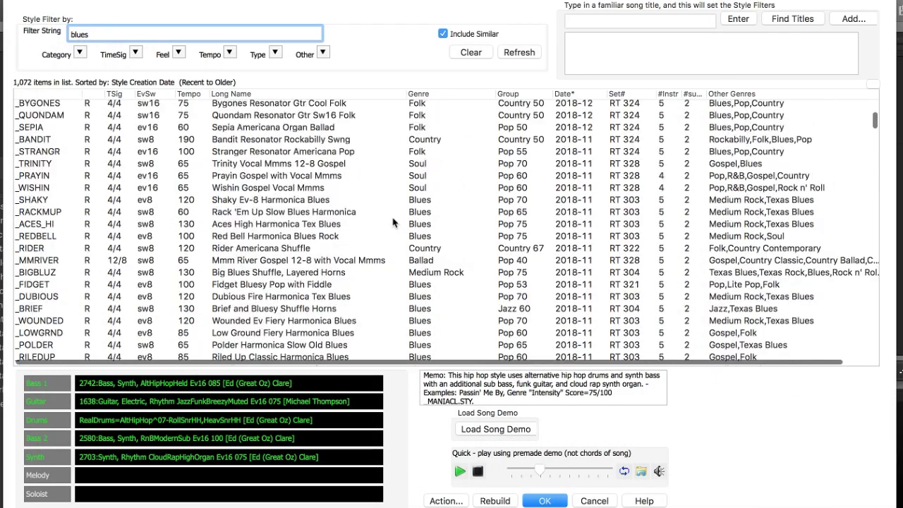
pyautogui.scroll(-20, 393, 223)
pyautogui.click(304, 171)
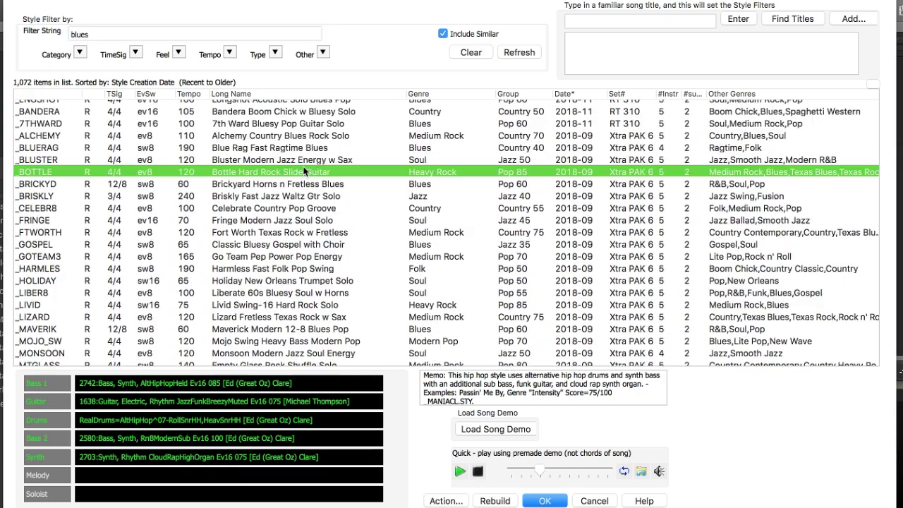
# Step: Preview Complex Blues with Harmonica and Legend Even-8 Piano Blues Rhythm
pyautogui.scroll(-1, 294, 200)
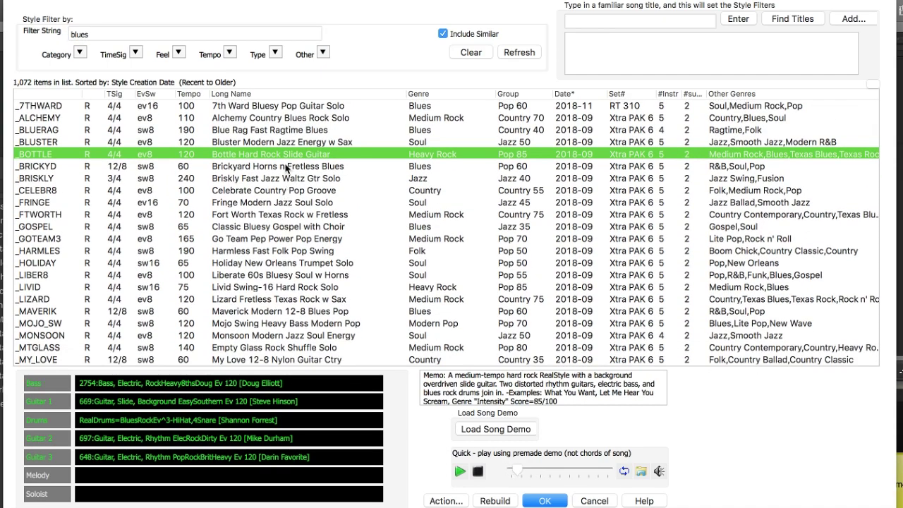
pyautogui.scroll(-2, 286, 167)
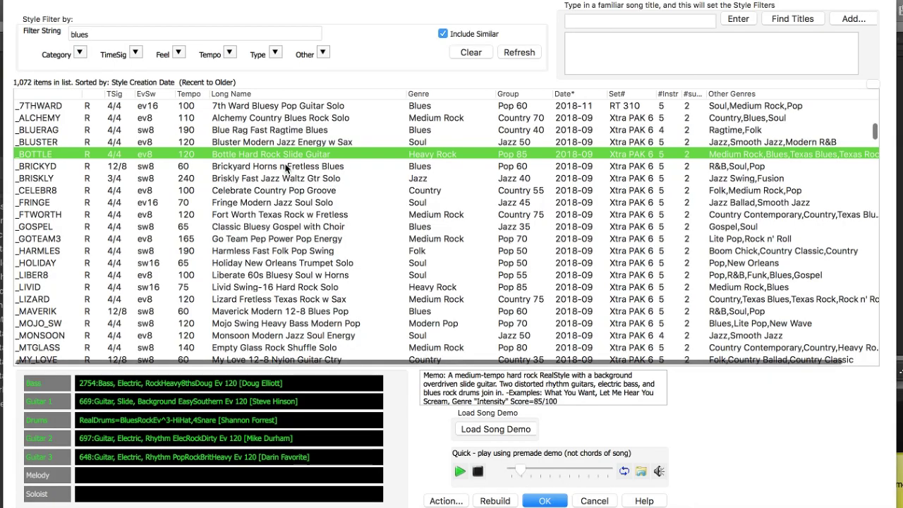
pyautogui.scroll(-3, 286, 167)
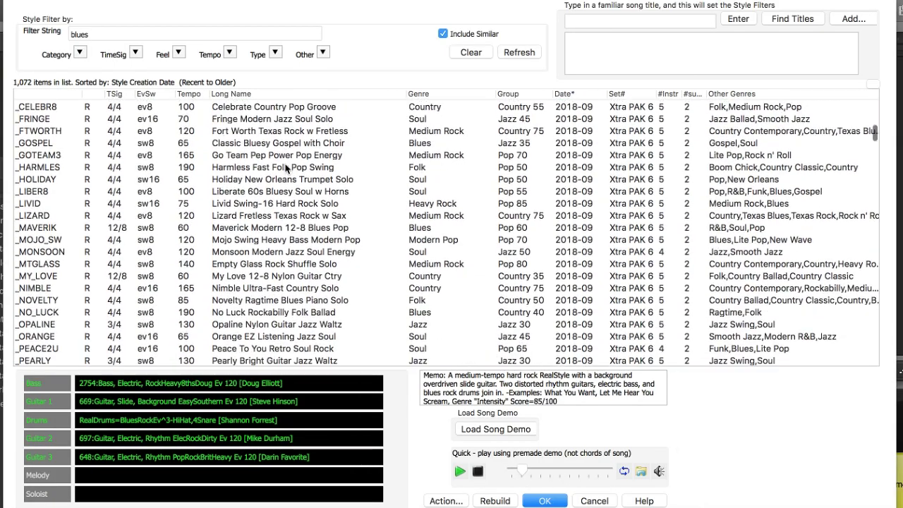
pyautogui.scroll(-2, 286, 168)
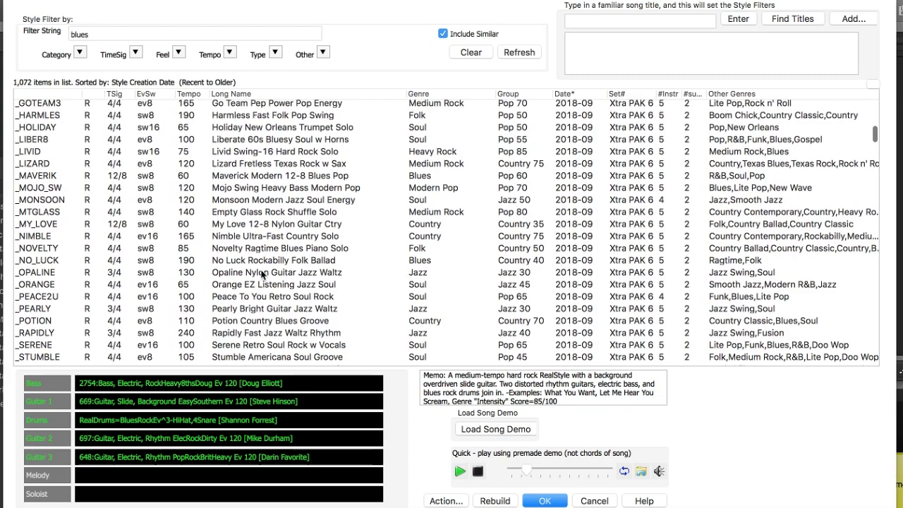
pyautogui.scroll(-15, 268, 272)
pyautogui.click(275, 276)
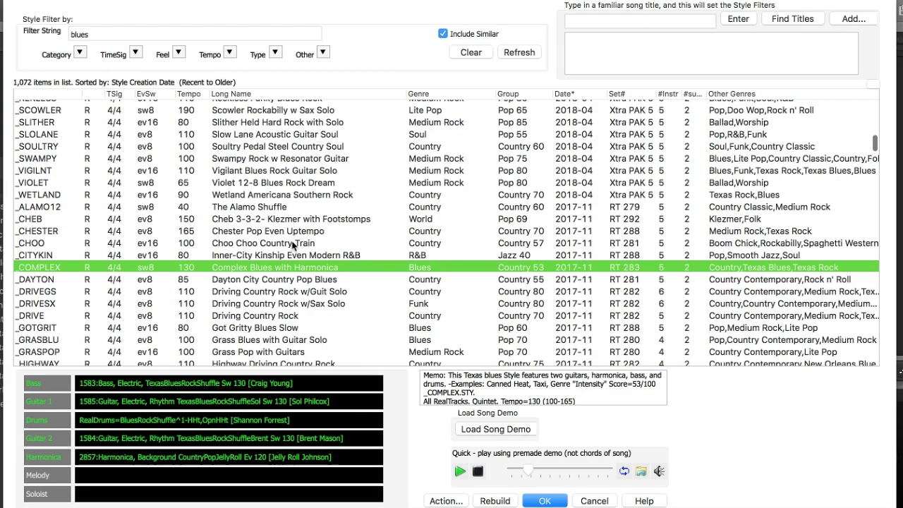
pyautogui.scroll(-3, 292, 247)
pyautogui.scroll(-2, 293, 245)
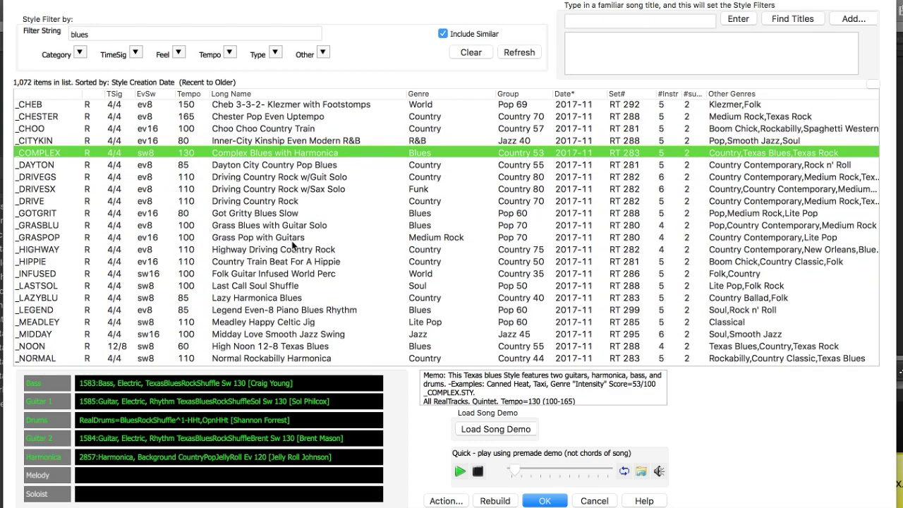
pyautogui.scroll(-1, 293, 245)
pyautogui.scroll(-2, 293, 244)
pyautogui.scroll(-1, 293, 245)
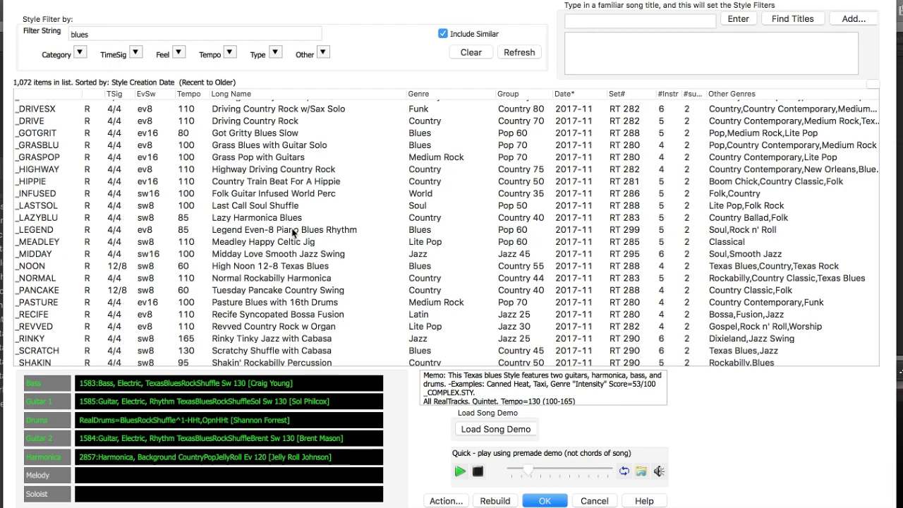
pyautogui.click(297, 230)
# Step: Pick _INDIGO Indigo Simple Solo Blues Shuffle for the song
pyautogui.scroll(-15, 299, 232)
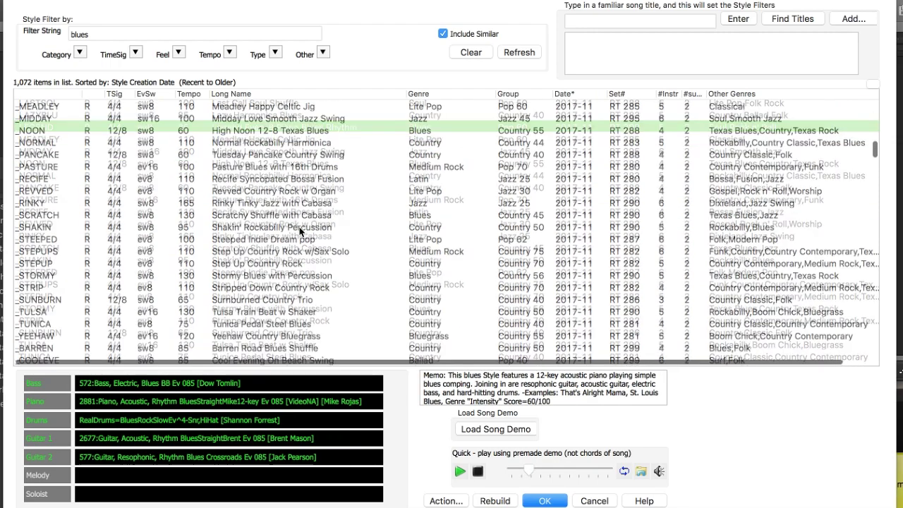
pyautogui.scroll(-5, 300, 231)
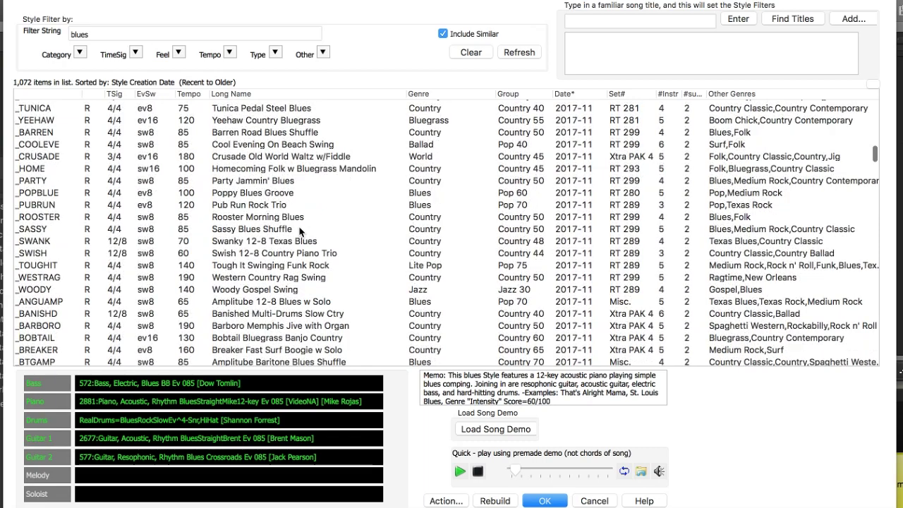
pyautogui.scroll(-4, 299, 231)
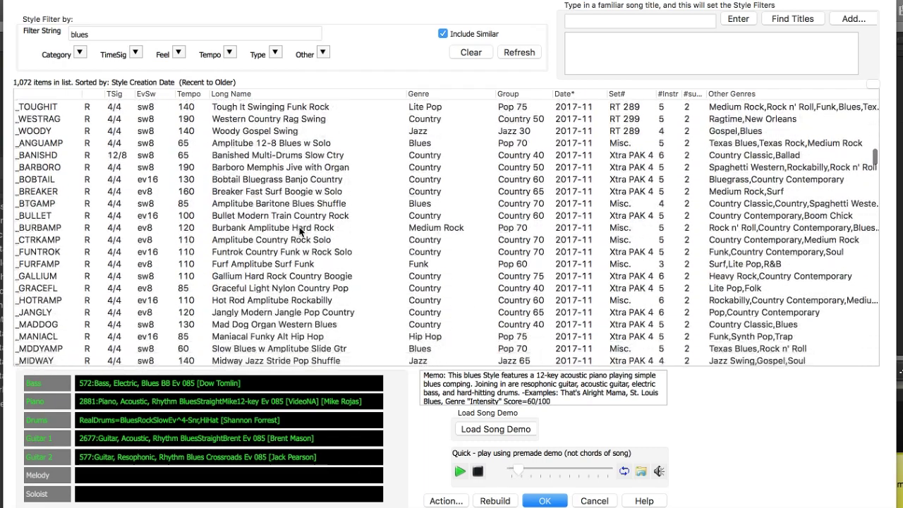
pyautogui.scroll(-4, 299, 231)
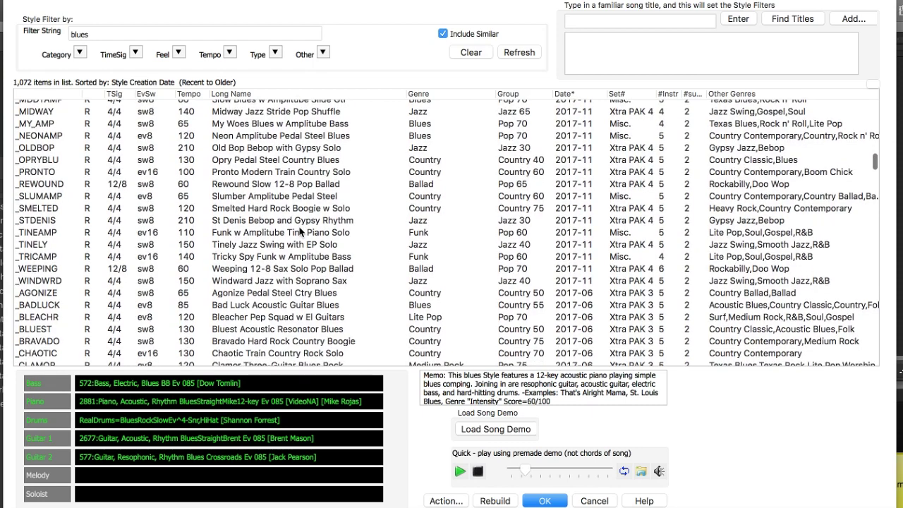
pyautogui.scroll(-3, 299, 231)
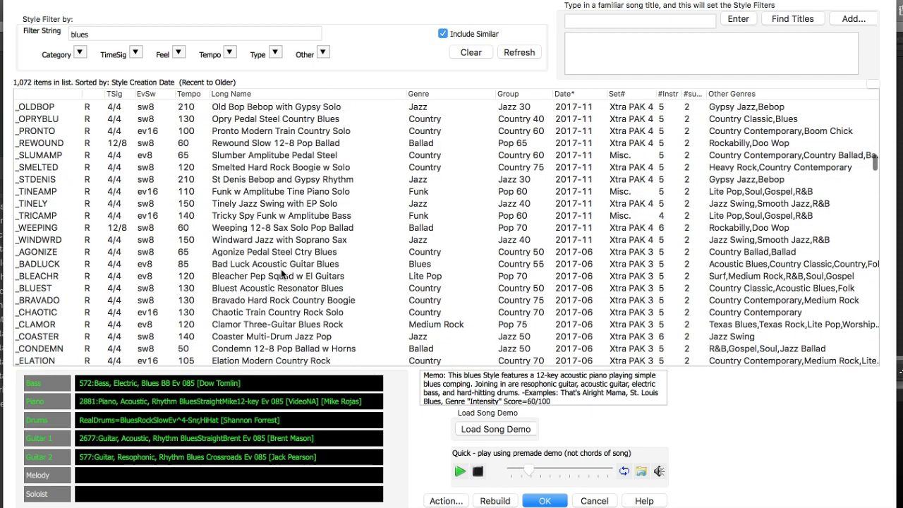
pyautogui.scroll(-5, 281, 273)
pyautogui.click(164, 285)
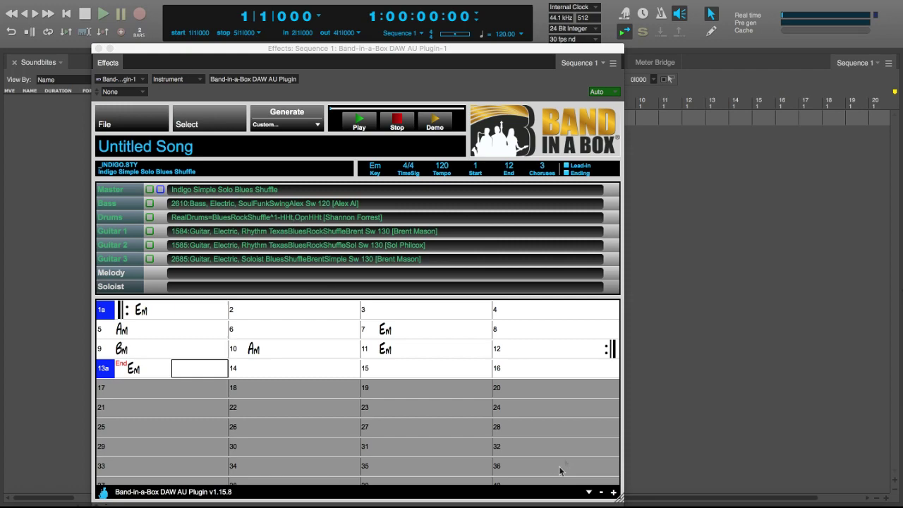
# Step: Change the transport tempo and the Band-in-a-Box Tempo field from 120 to 125
pyautogui.click(503, 32)
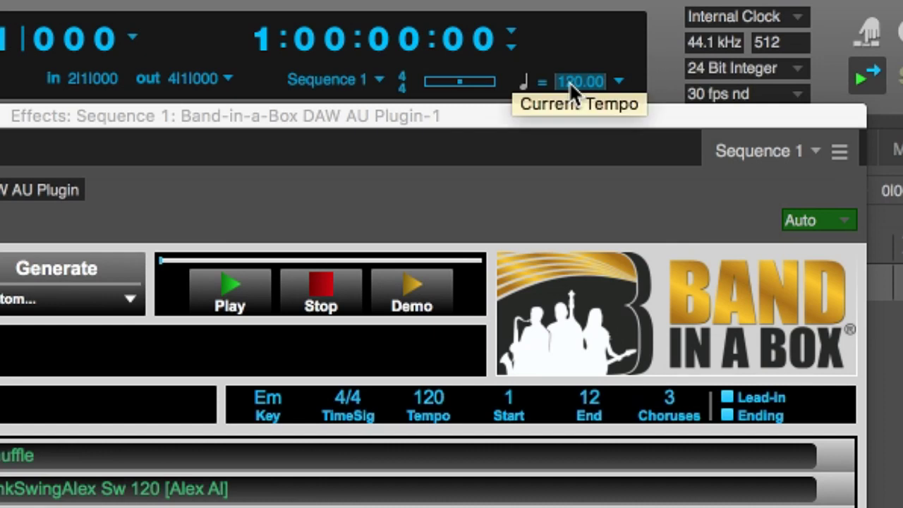
pyautogui.write('125')
pyautogui.press('Return')
pyautogui.click(427, 399)
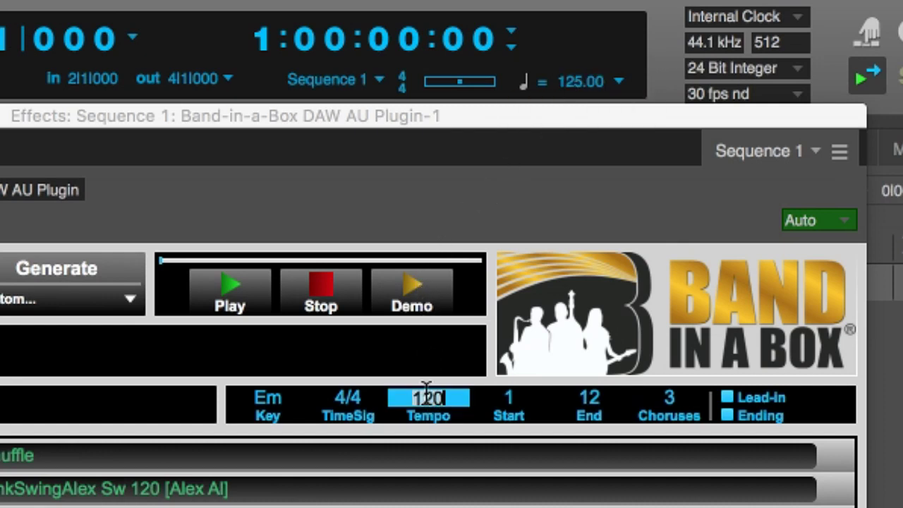
pyautogui.write('125')
pyautogui.press('Return')
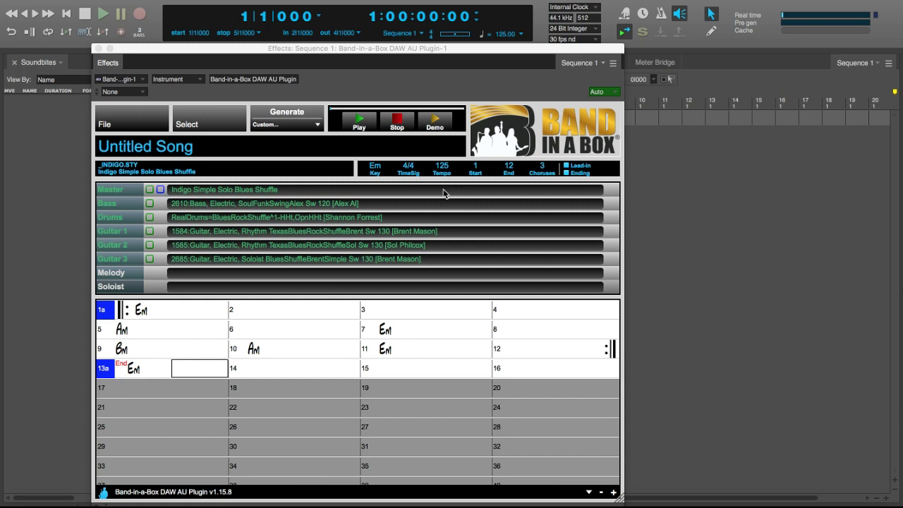
# Step: Generate All Style Tracks for the Indigo blues song and play it in the plugin
pyautogui.click(308, 119)
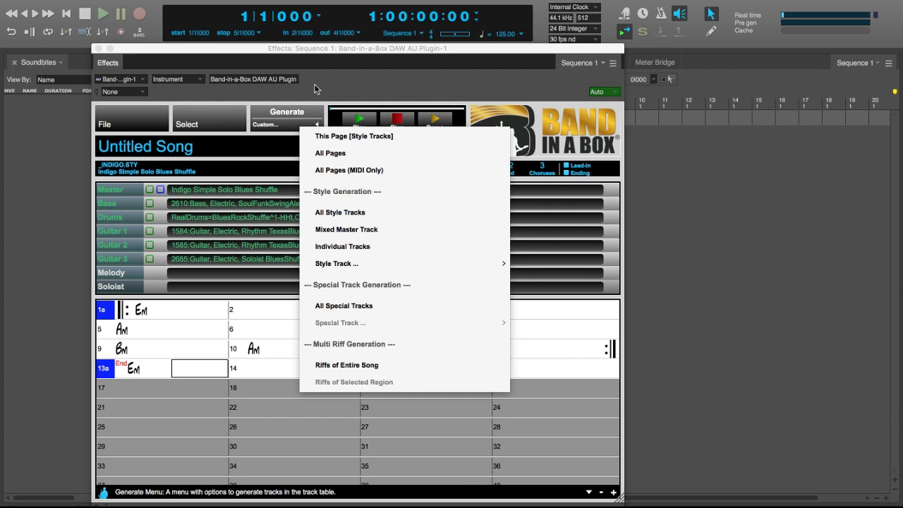
pyautogui.click(296, 115)
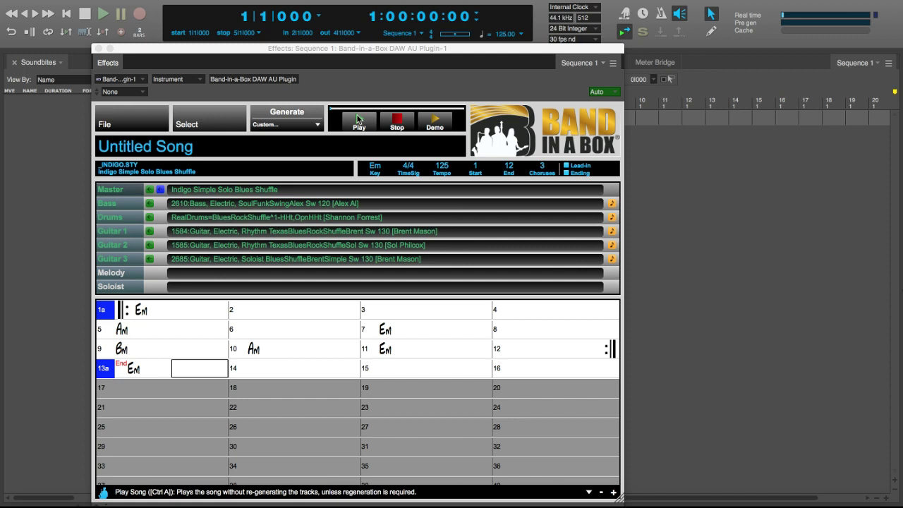
pyautogui.click(358, 120)
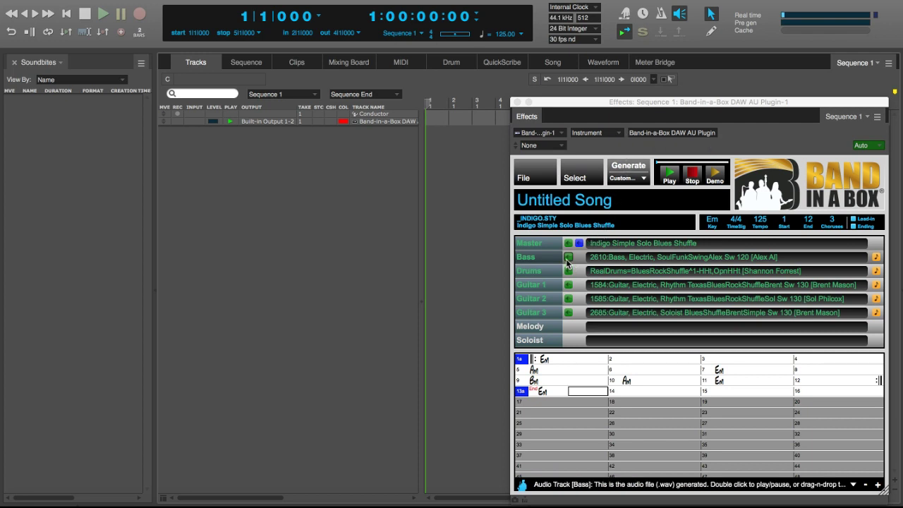
# Step: Drop all five generated Indigo parts into Tracks as audio tracks and play the sequence
pyautogui.moveTo(568, 258); pyautogui.dragTo(357, 155)
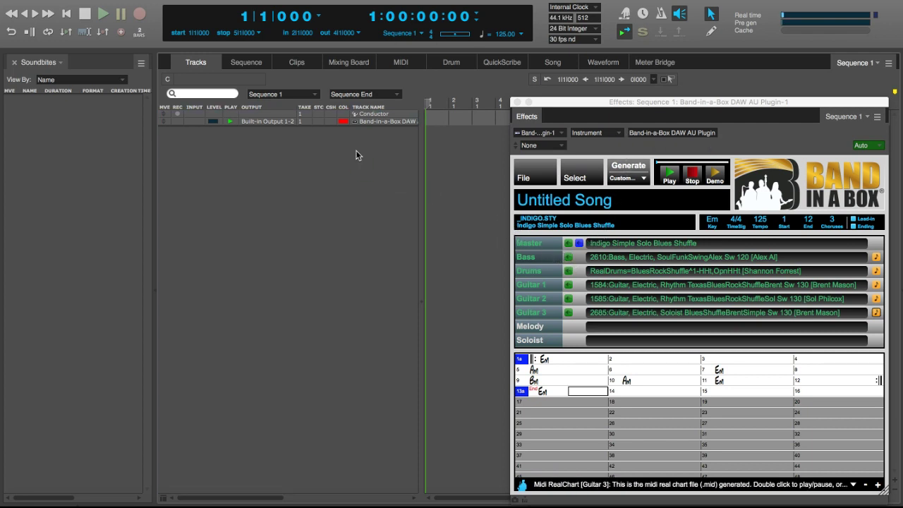
pyautogui.press('super+z')
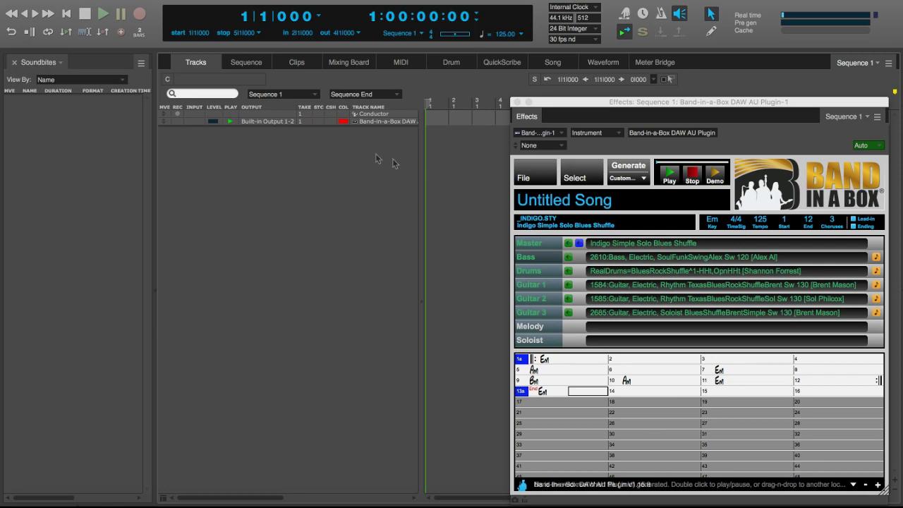
pyautogui.moveTo(579, 243); pyautogui.dragTo(339, 161)
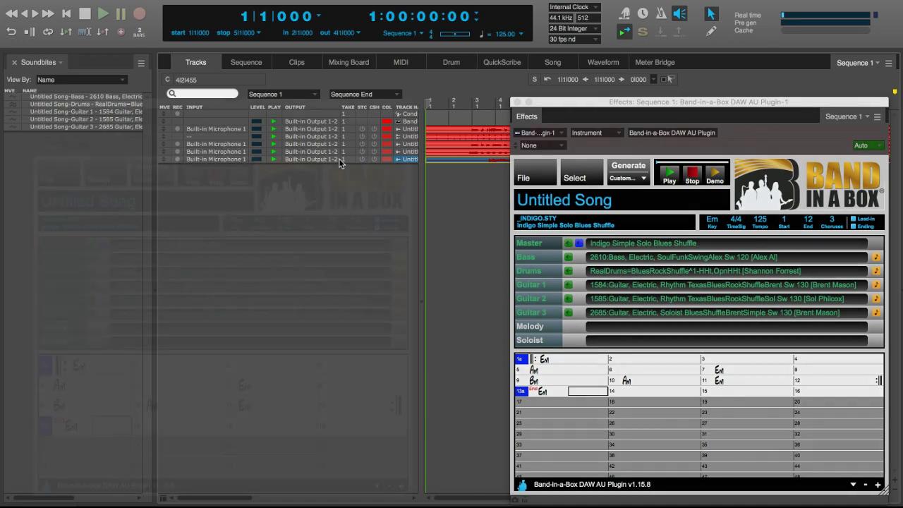
pyautogui.moveTo(768, 107); pyautogui.dragTo(293, 108)
pyautogui.press('space')
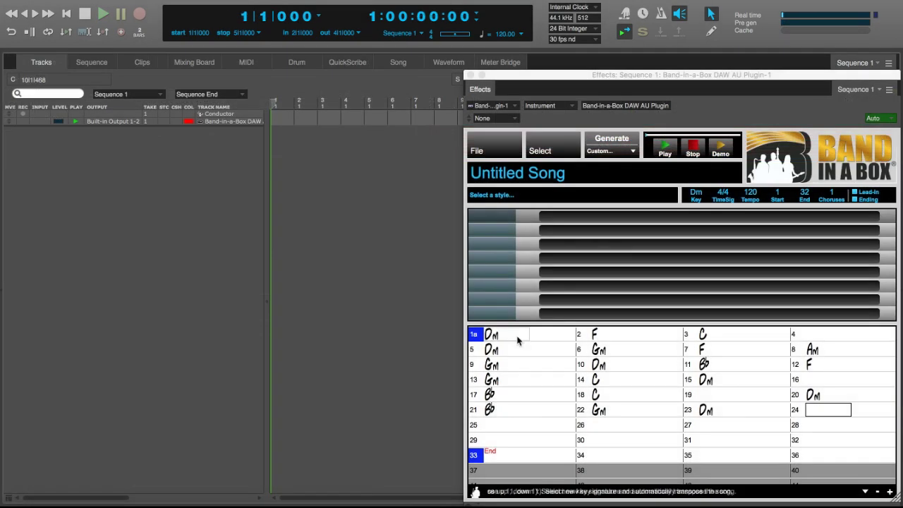
# Step: Enter a Dm chord at bar 25 and set the song end to bar 24
pyautogui.write('dm')
pyautogui.press('Return')
pyautogui.click(804, 192)
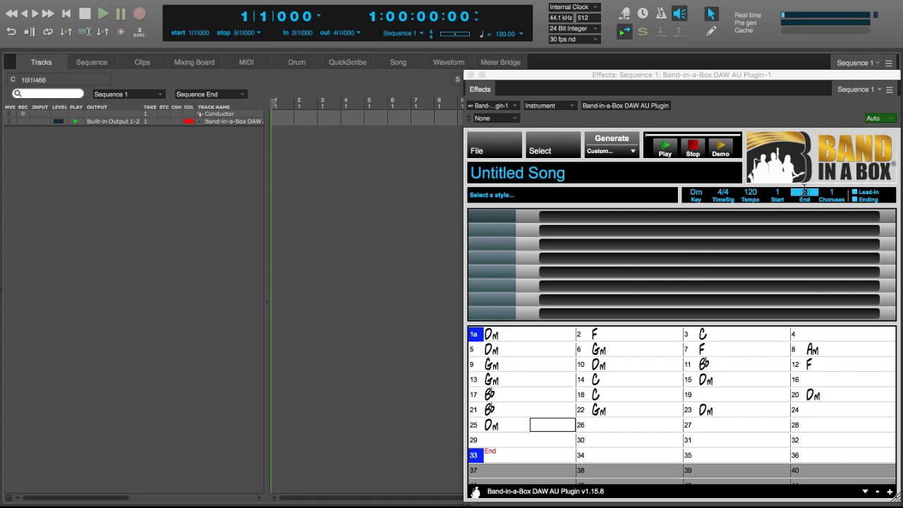
pyautogui.write('24')
pyautogui.press('Return')
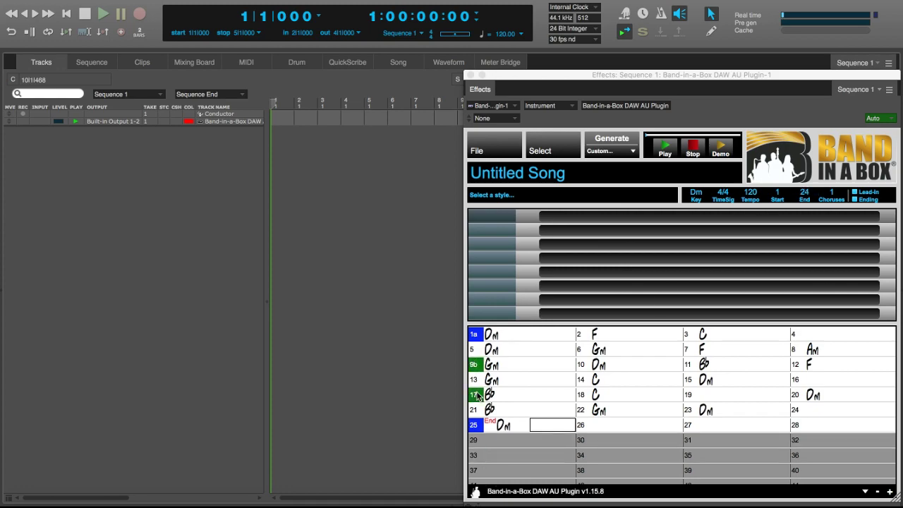
# Step: Set both the session tempo and the Band-in-a-Box song tempo to 110
pyautogui.click(540, 478)
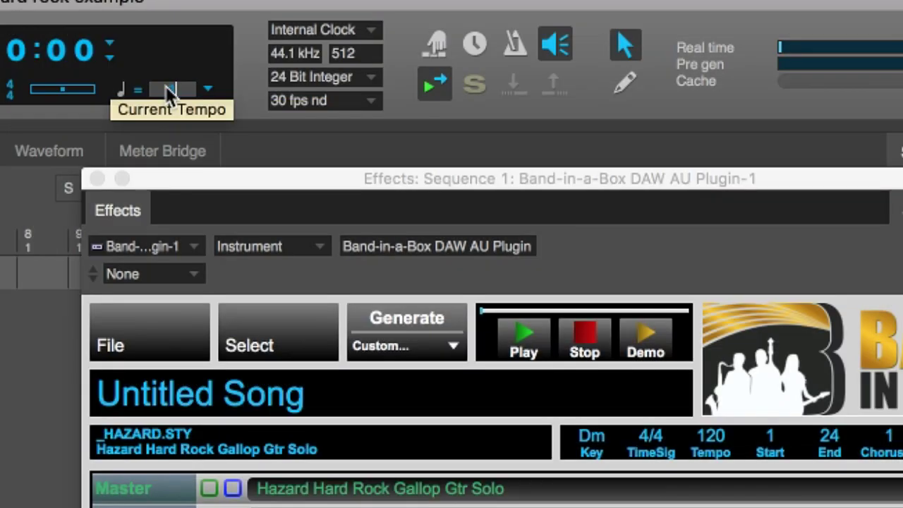
pyautogui.press('Return')
pyautogui.click(711, 440)
pyautogui.write('110')
pyautogui.press('Return')
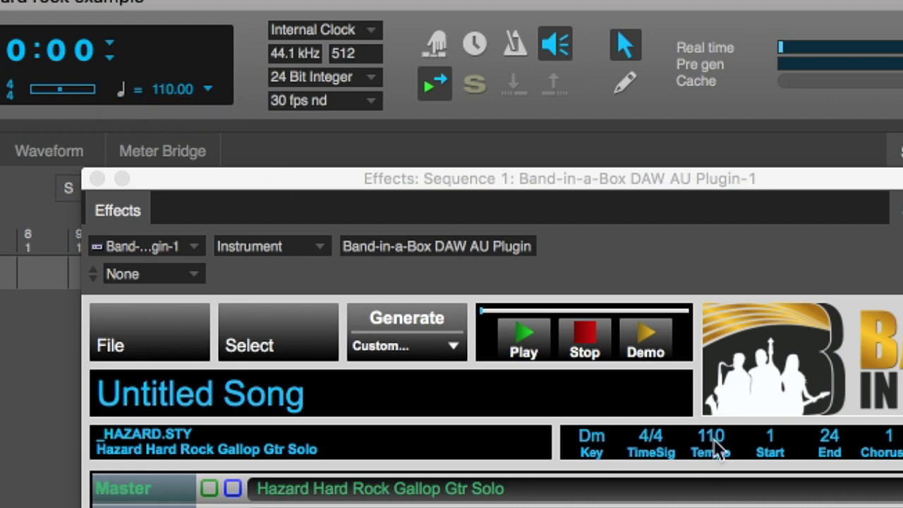
# Step: Generate the Hazard hard-rock tracks, add all five parts to the sequence and play
pyautogui.click(367, 319)
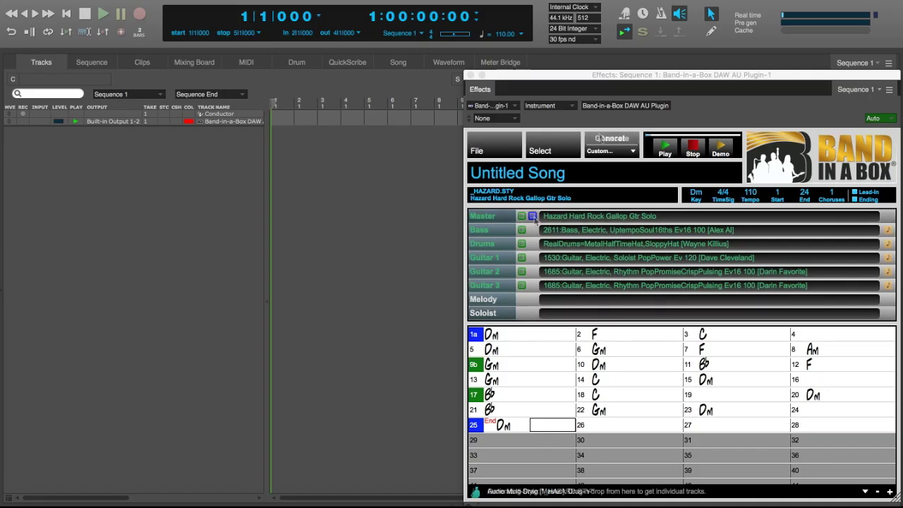
pyautogui.moveTo(360, 215); pyautogui.dragTo(176, 159)
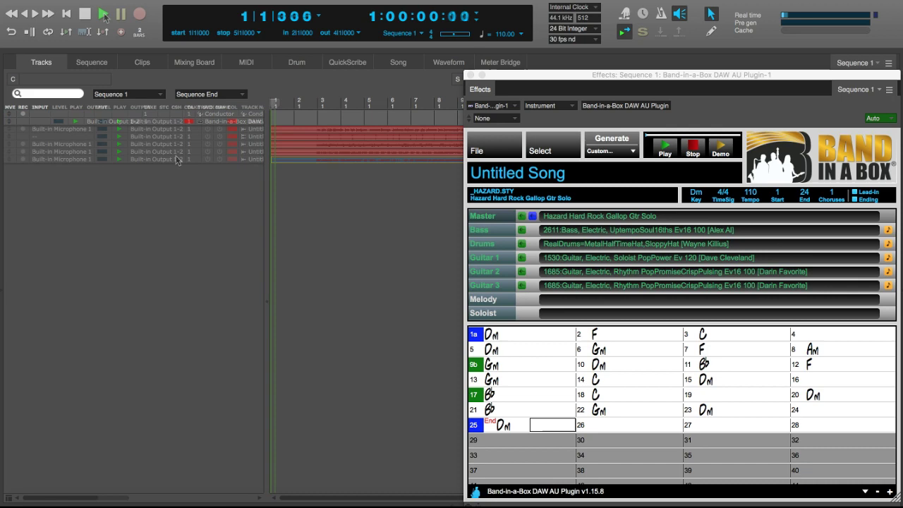
pyautogui.click(103, 14)
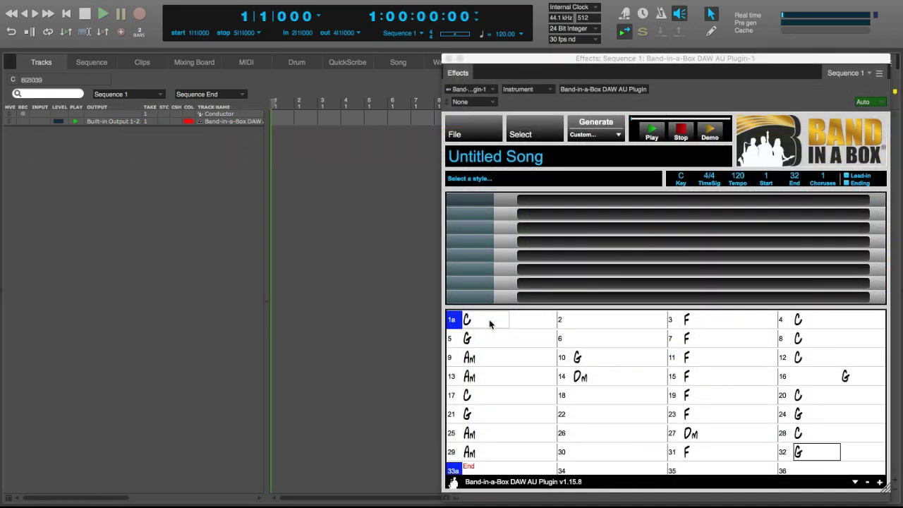
# Step: Enter a C chord, apply the _BIGRIG Train-Beat Country style and add its parts as tracks
pyautogui.press('Return')
pyautogui.write('C')
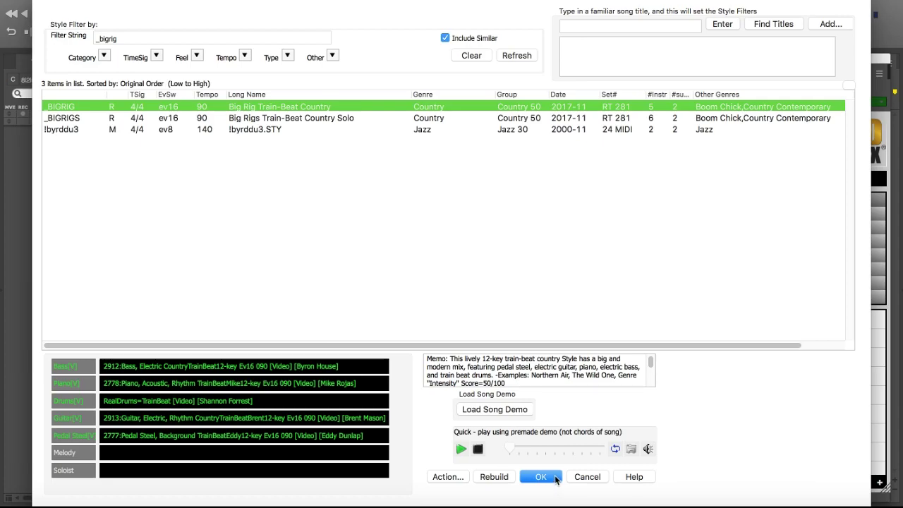
pyautogui.click(541, 477)
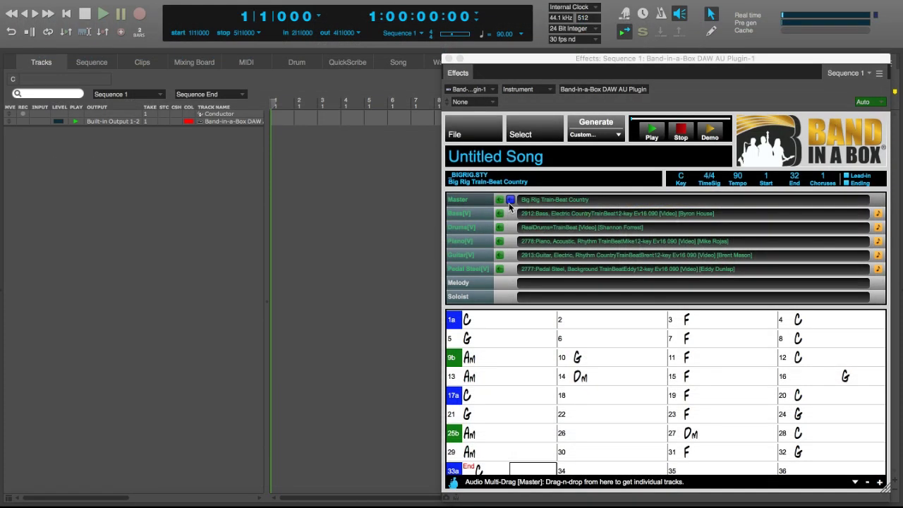
pyautogui.moveTo(510, 201); pyautogui.dragTo(67, 170)
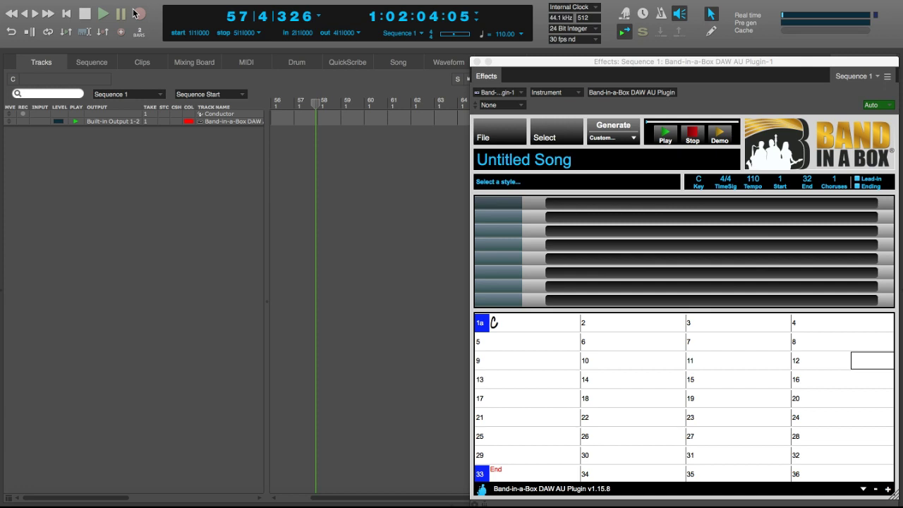
# Step: Load the _CROONR1 Crooner Big Band demo song, add its four parts as tracks and play
pyautogui.click(508, 184)
pyautogui.click(280, 33)
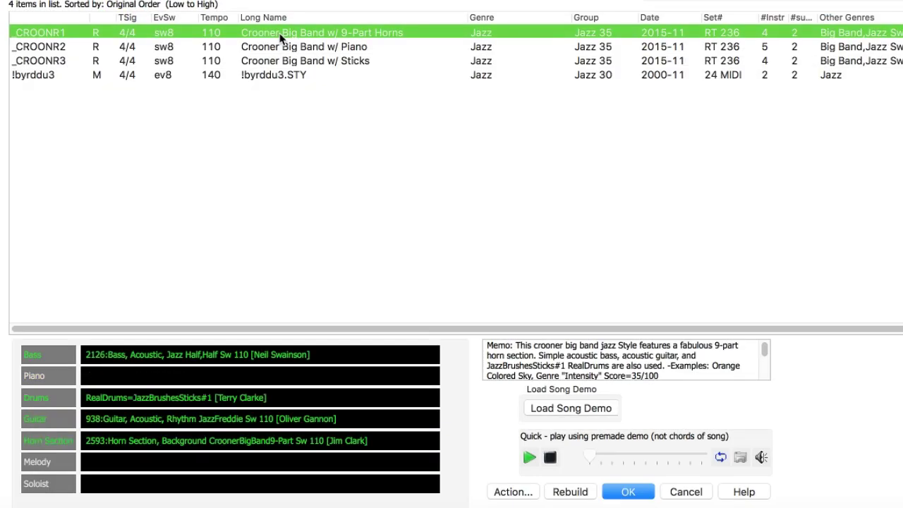
pyautogui.click(596, 408)
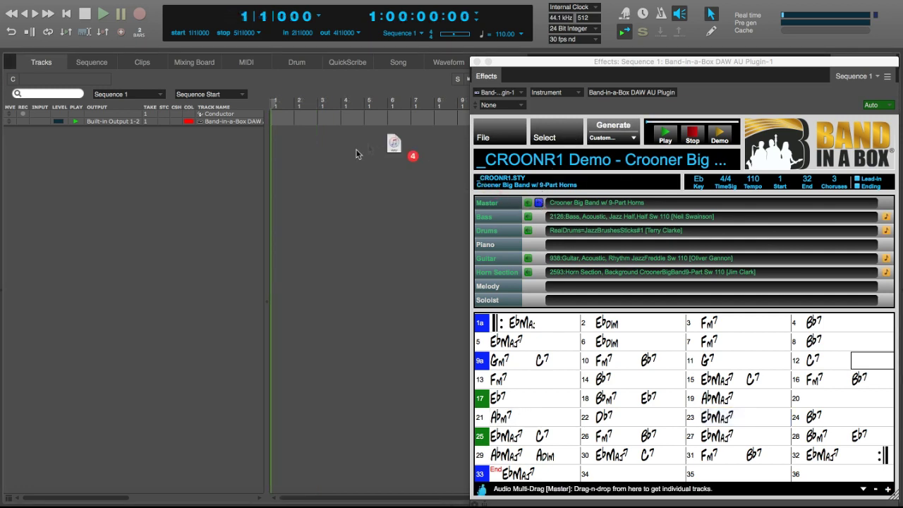
pyautogui.moveTo(356, 154); pyautogui.dragTo(200, 177)
pyautogui.press('space')
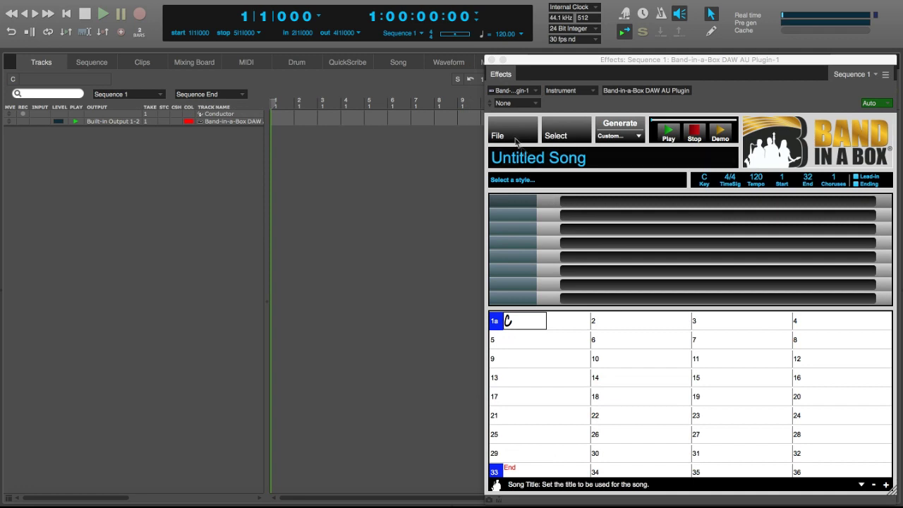
# Step: Load the _FETCHIN Demo funk song file in Band-in-a-Box and play the sequence
pyautogui.click(516, 140)
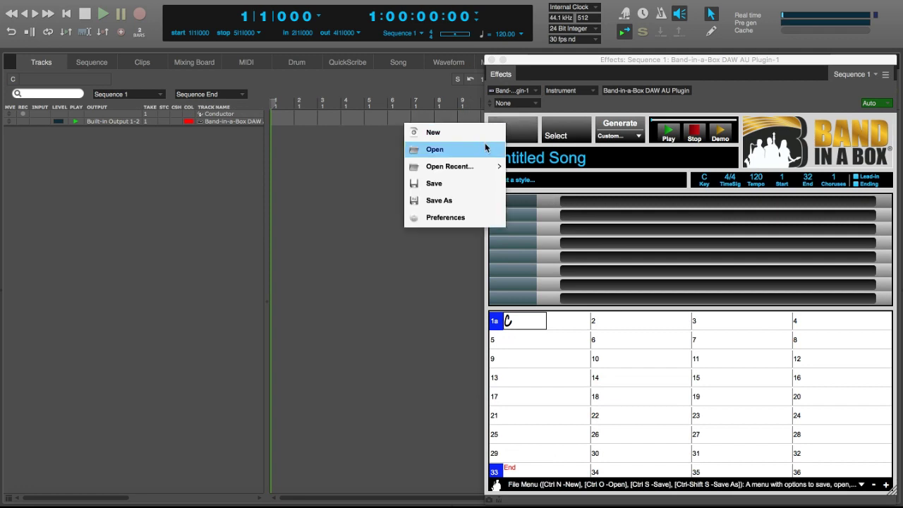
pyautogui.click(485, 147)
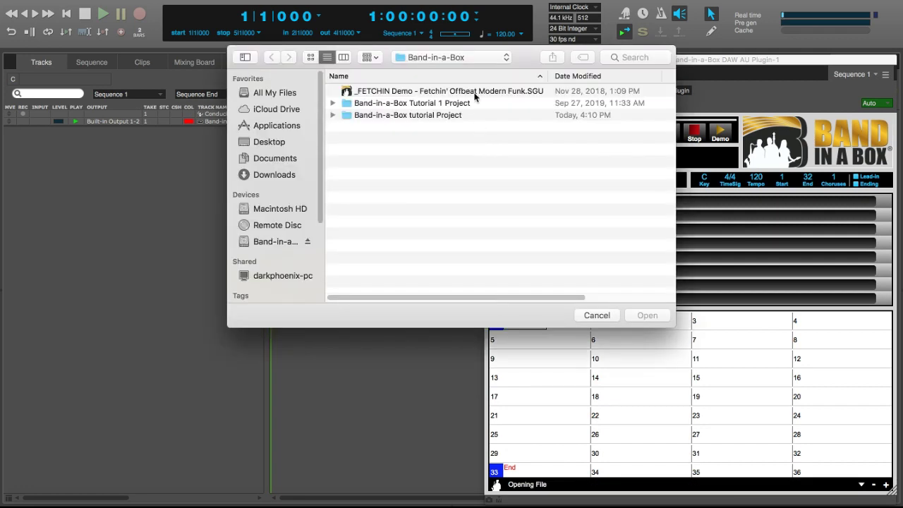
pyautogui.click(475, 92)
pyautogui.click(646, 316)
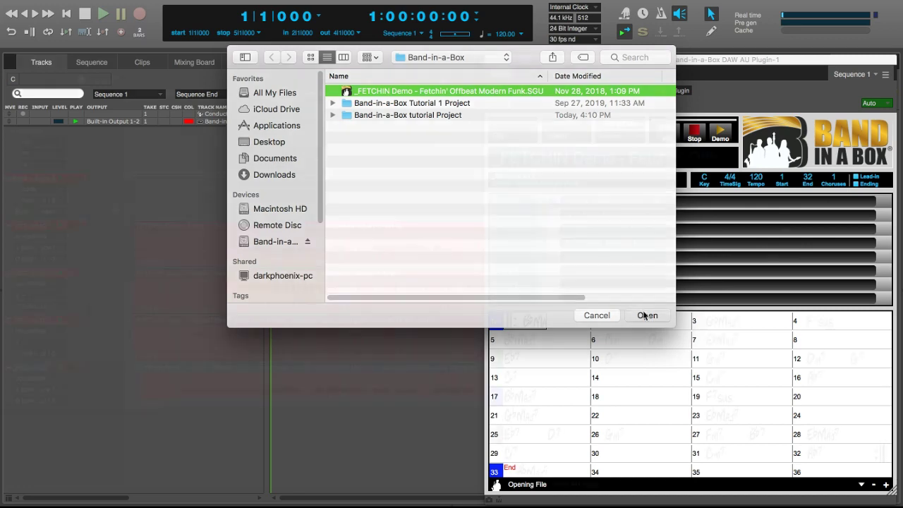
pyautogui.click(103, 14)
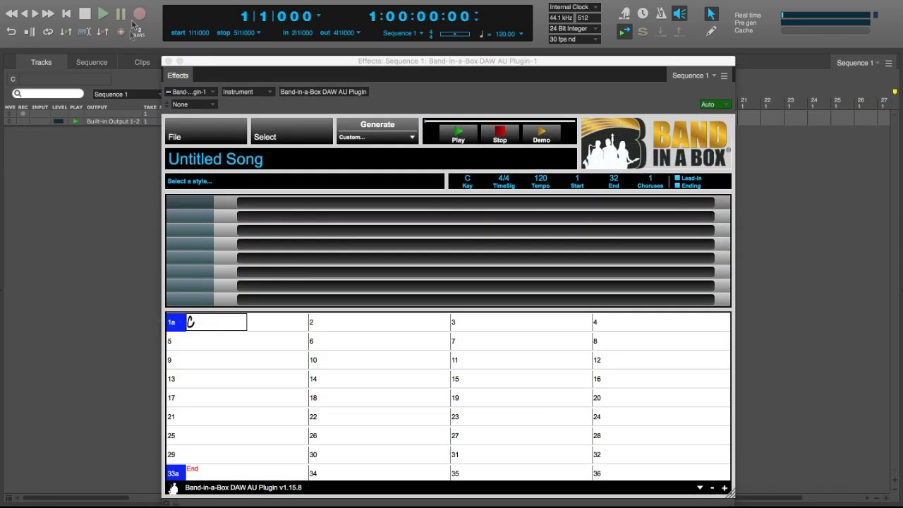
# Step: Open Band-in-a-Box Preferences and scroll to the Folder Locations and DAW Settings sections
pyautogui.click(209, 140)
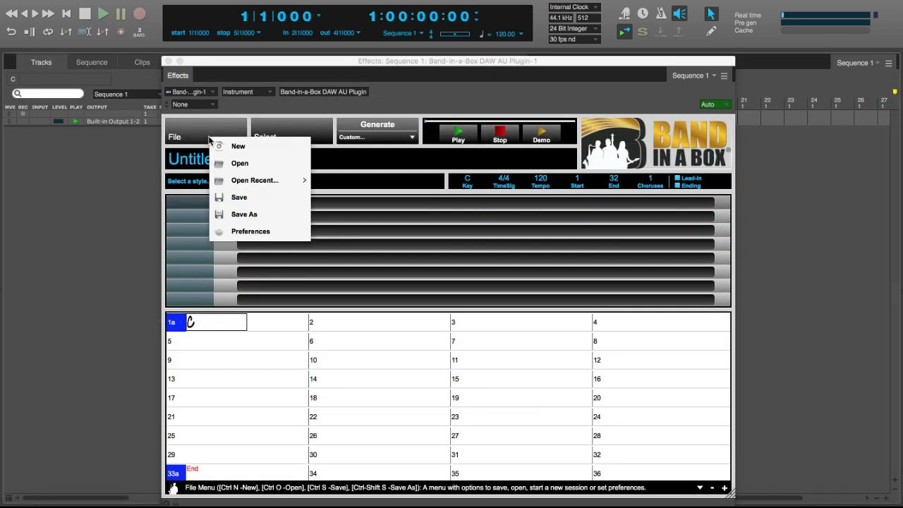
pyautogui.click(252, 231)
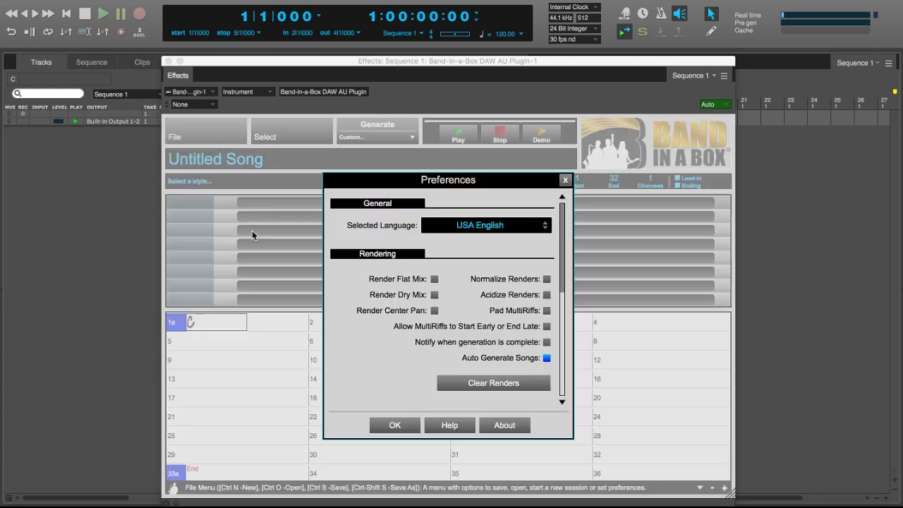
pyautogui.scroll(-3, 435, 256)
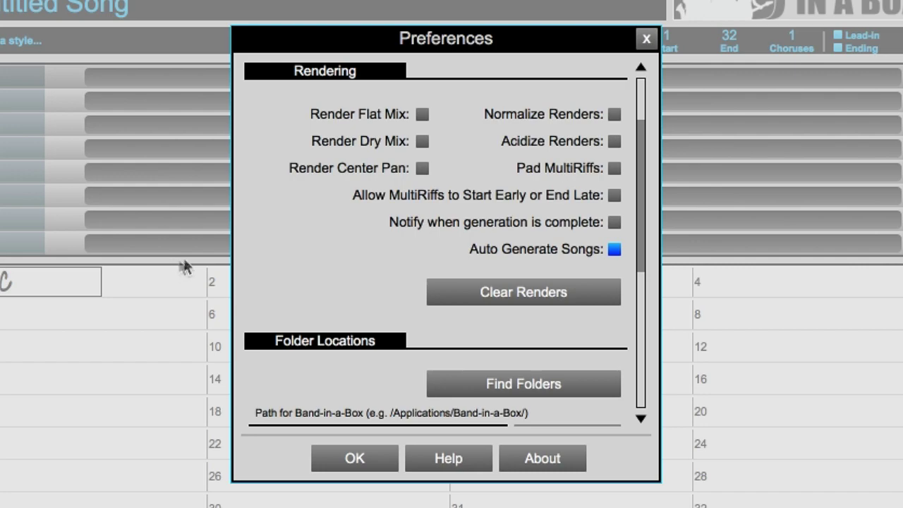
pyautogui.scroll(-2, 455, 209)
pyautogui.scroll(-12, 455, 215)
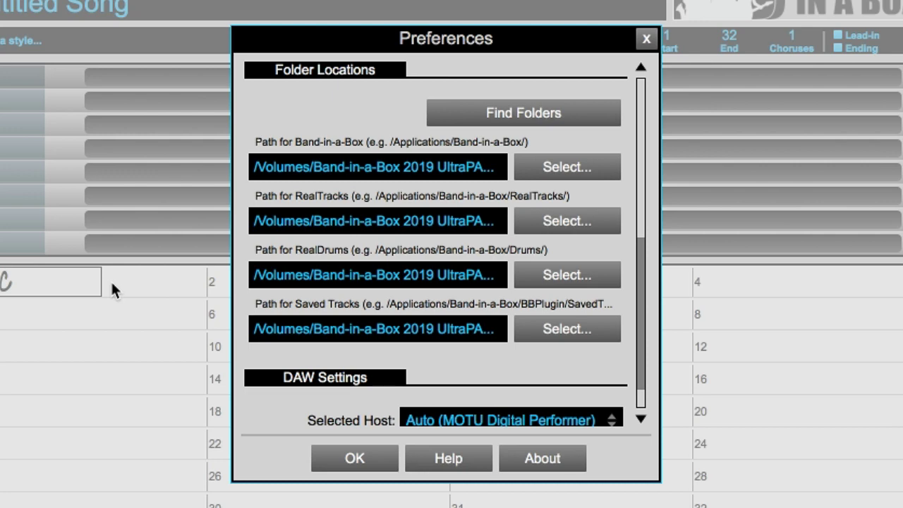
# Step: Scroll further down the Band-in-a-Box Preferences list
pyautogui.scroll(-2, 450, 229)
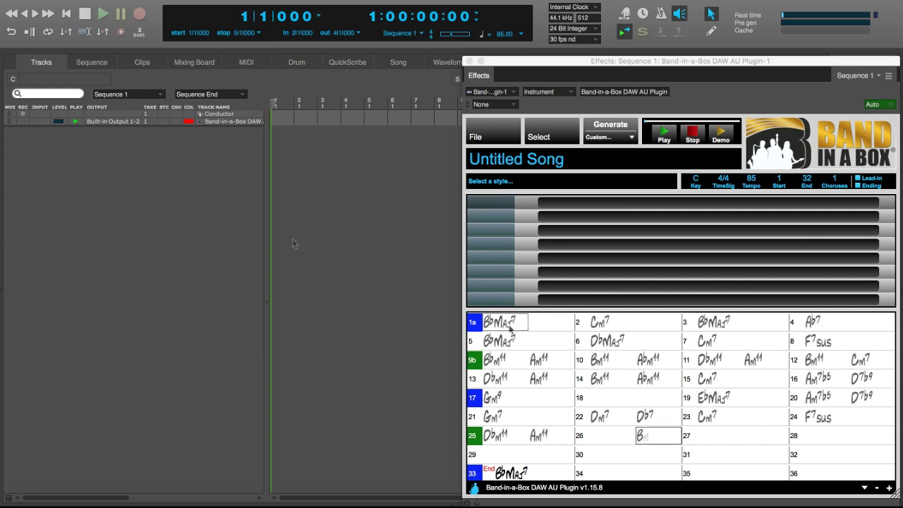
# Step: Enter bars 26–31: Bbm11 Abm11, Dbm11 Am11, Bbm11 Cm7, Bbm11 Am11, Bbm11 Abm11, Cm7
pyautogui.write('Bbm11 Abm11')
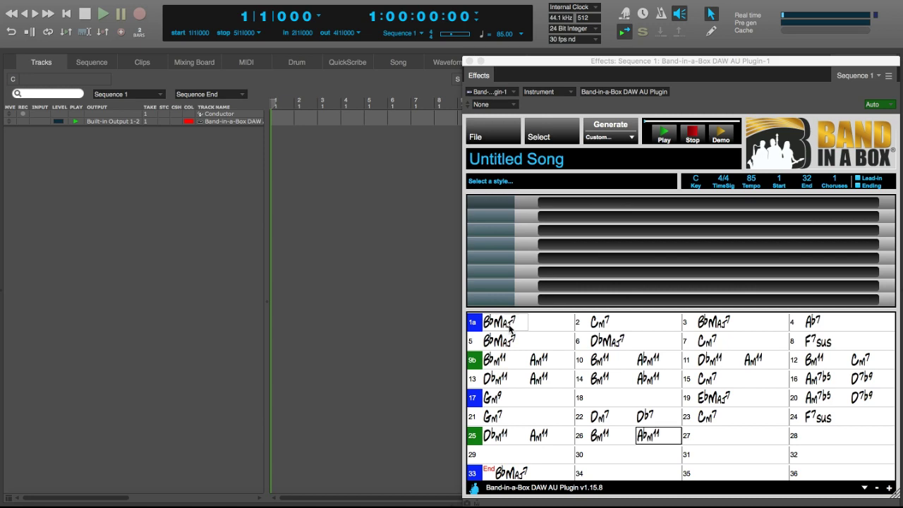
pyautogui.press('Return')
pyautogui.write('Dbm11 Am11')
pyautogui.press('Return')
pyautogui.write('Bbm11 Cm7')
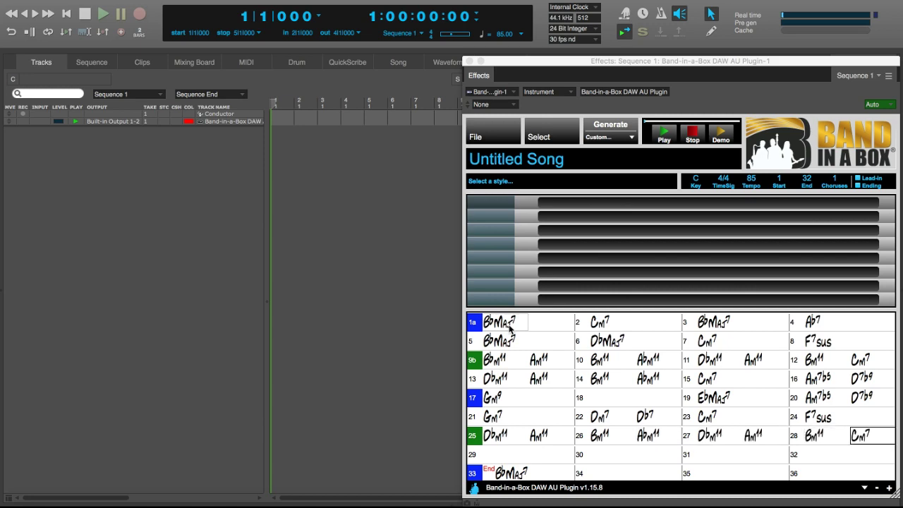
pyautogui.press('Return')
pyautogui.write('Bbm11 Am11')
pyautogui.press('Return')
pyautogui.write('Bbm11 Abm11')
pyautogui.press('Return')
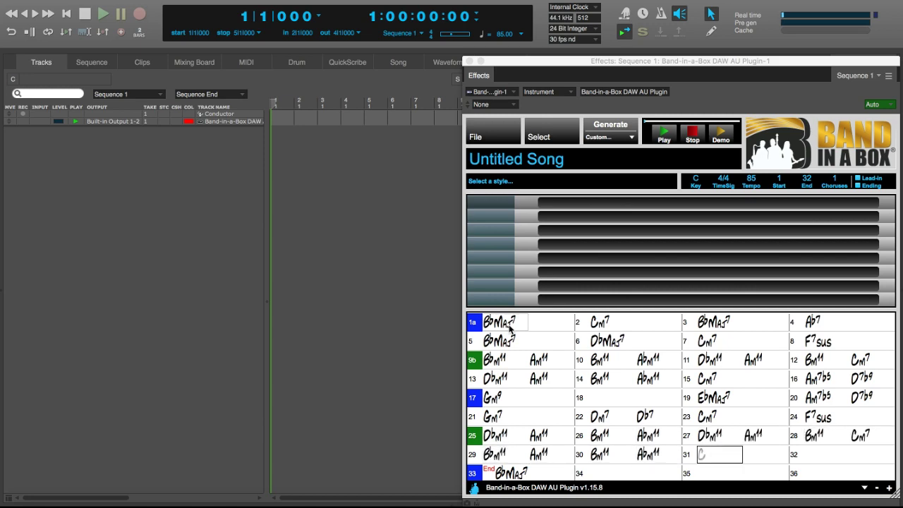
pyautogui.write('Cm7')
pyautogui.press('Return')
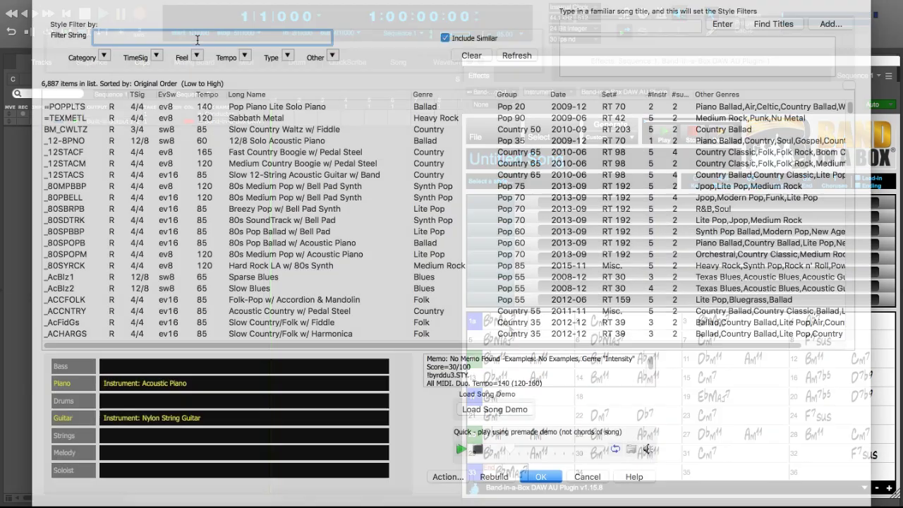
# Step: Filter the Style Picker for _MOONDOG and load Moondog Tambourine Funk
pyautogui.write('_MOONDOG')
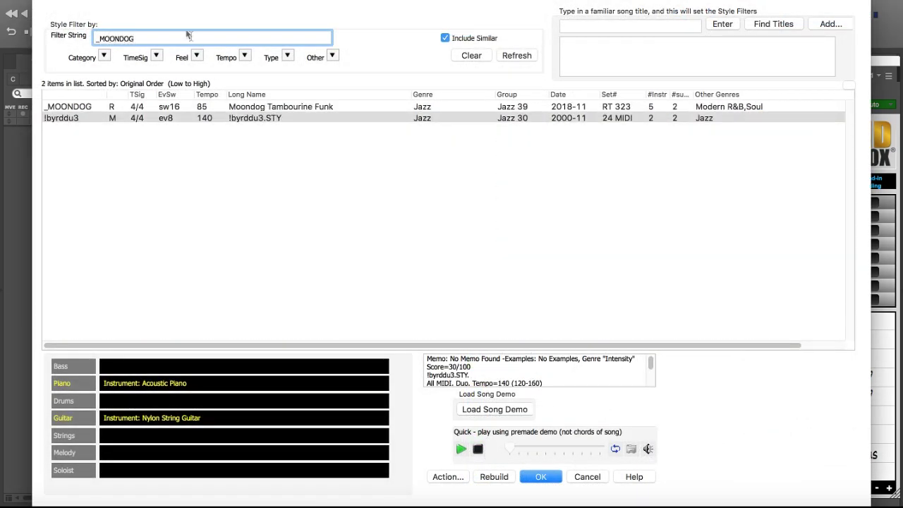
pyautogui.click(171, 109)
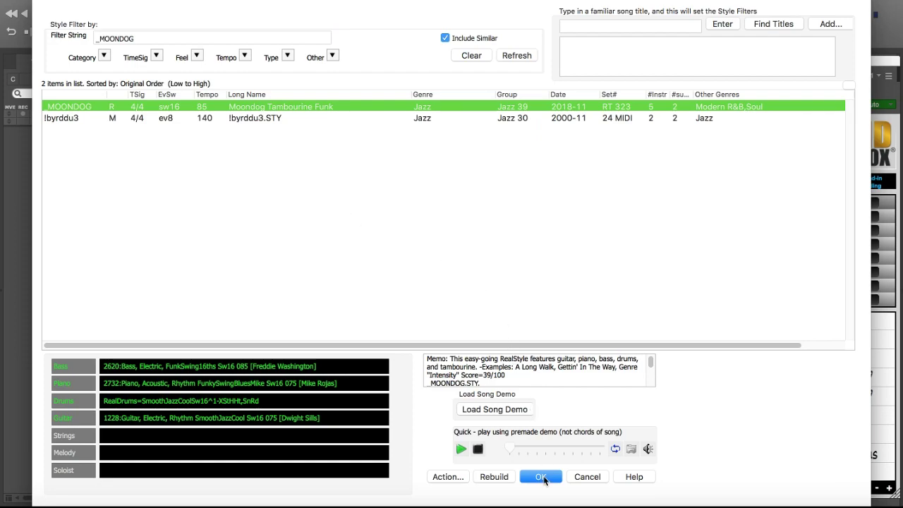
pyautogui.click(540, 477)
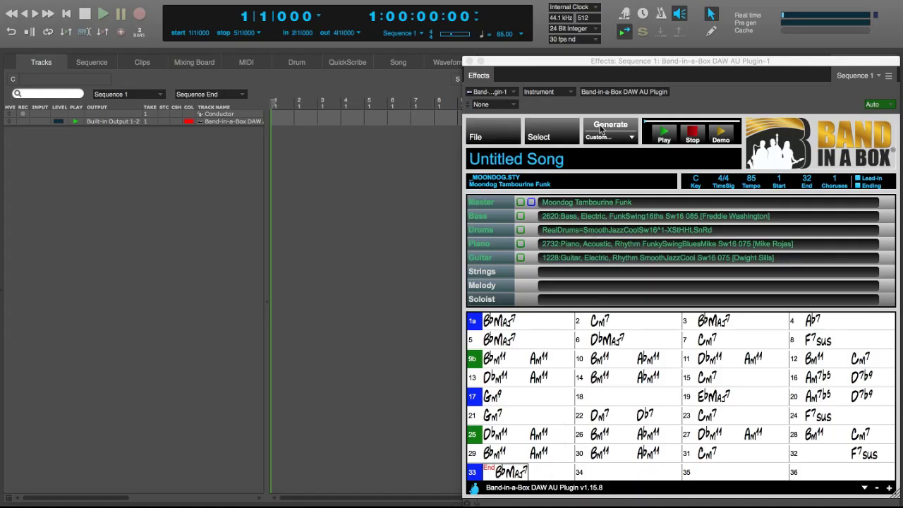
# Step: Generate the Moondog arrangement, drop its full mix as tracks and drag in the bass MIDI part
pyautogui.click(601, 129)
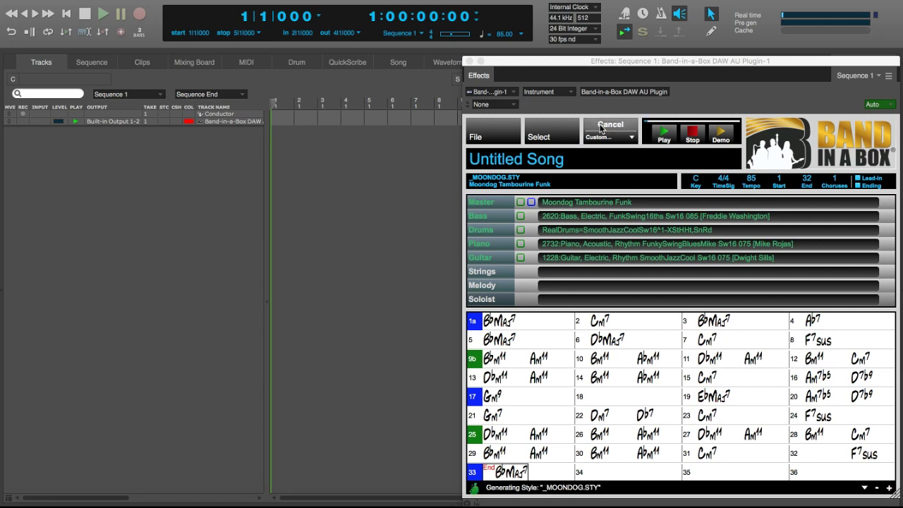
pyautogui.moveTo(486, 202); pyautogui.dragTo(248, 141)
pyautogui.click(103, 15)
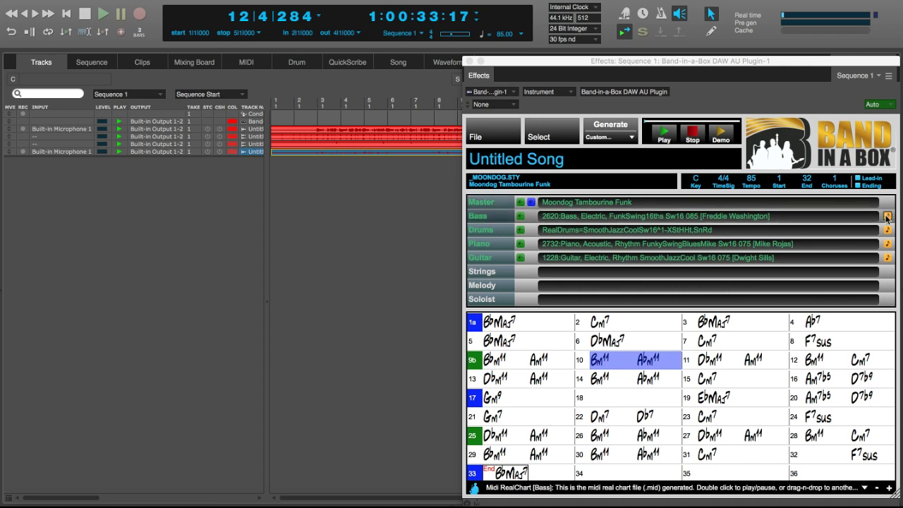
pyautogui.moveTo(887, 216); pyautogui.dragTo(206, 192)
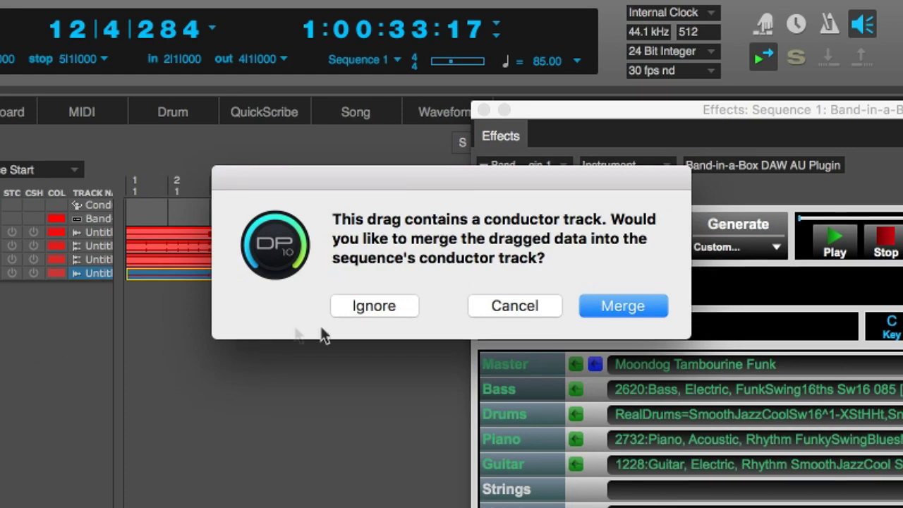
# Step: Merge the Bass MIDI into a new track, open it in the MIDI editor, and select every note
pyautogui.click(618, 311)
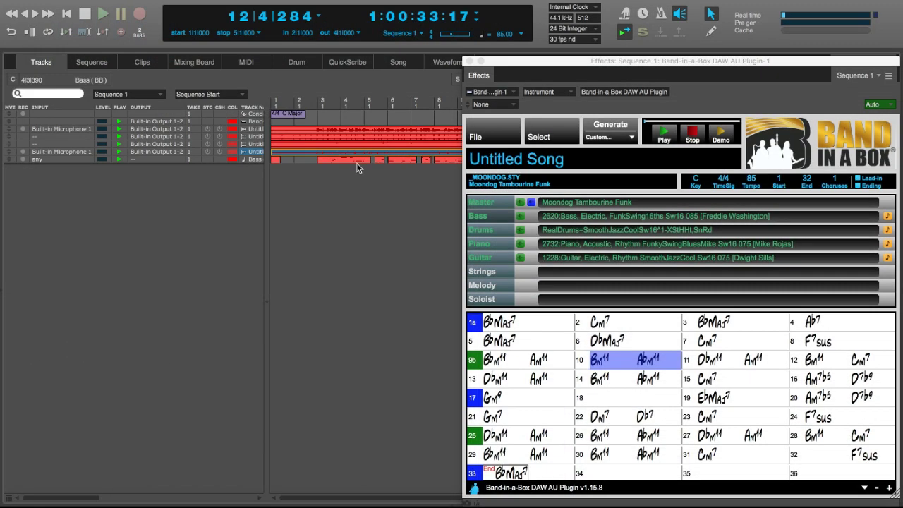
pyautogui.doubleClick(356, 163)
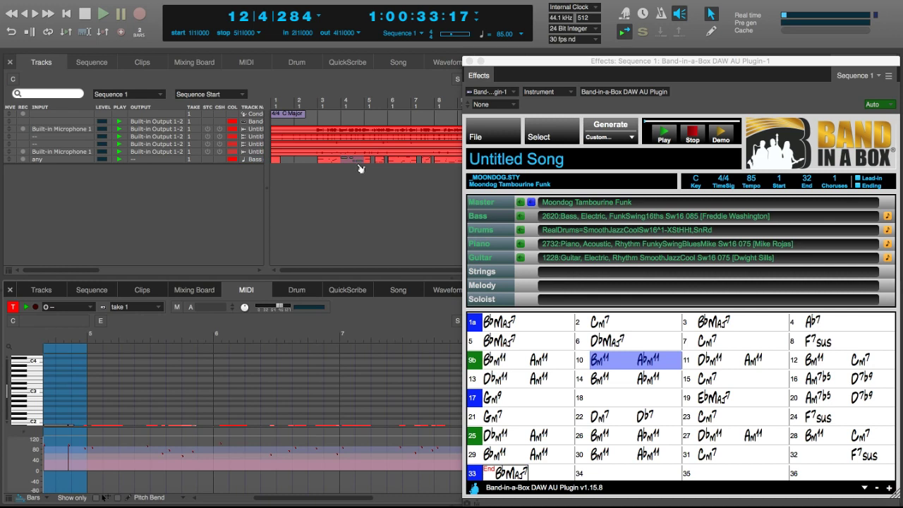
pyautogui.click(468, 62)
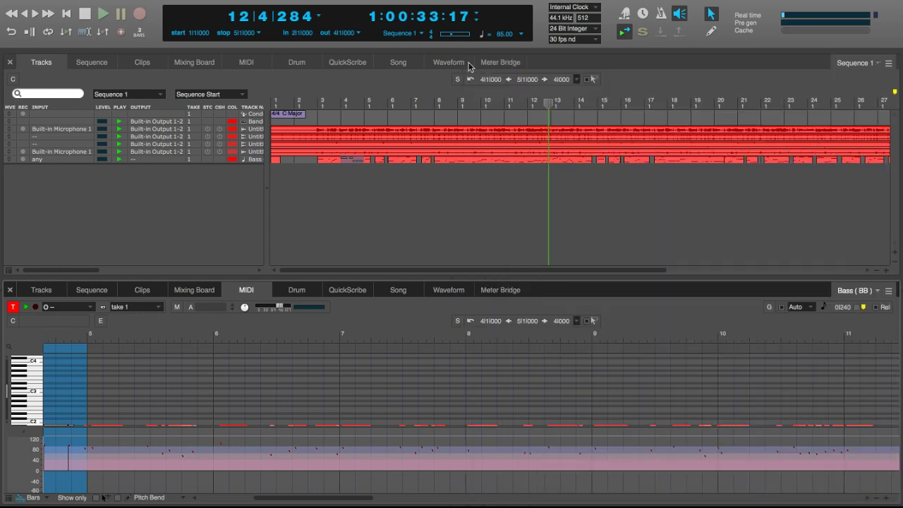
pyautogui.click(364, 419)
pyautogui.press('super+a')
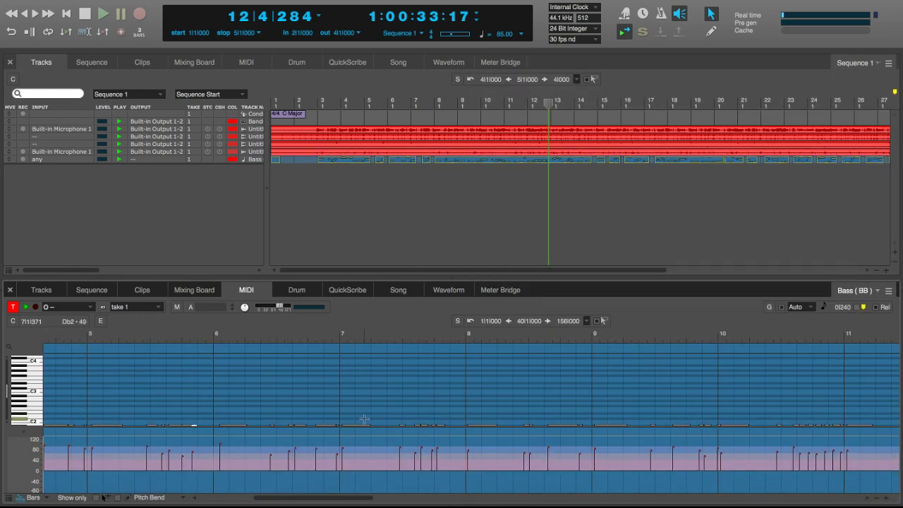
pyautogui.rightClick(354, 407)
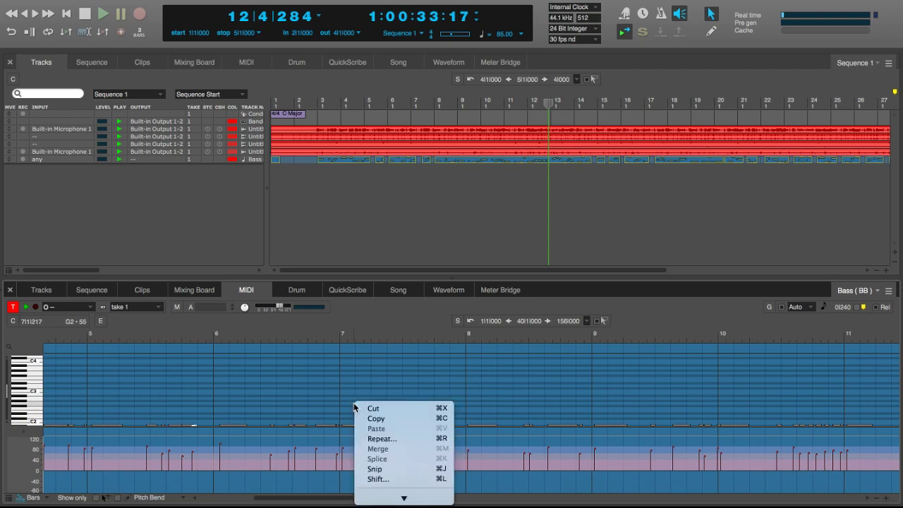
# Step: Transpose all bass notes up one octave from C3 to C4, then close the MIDI editor pane
pyautogui.moveTo(404, 497)
pyautogui.click(400, 409)
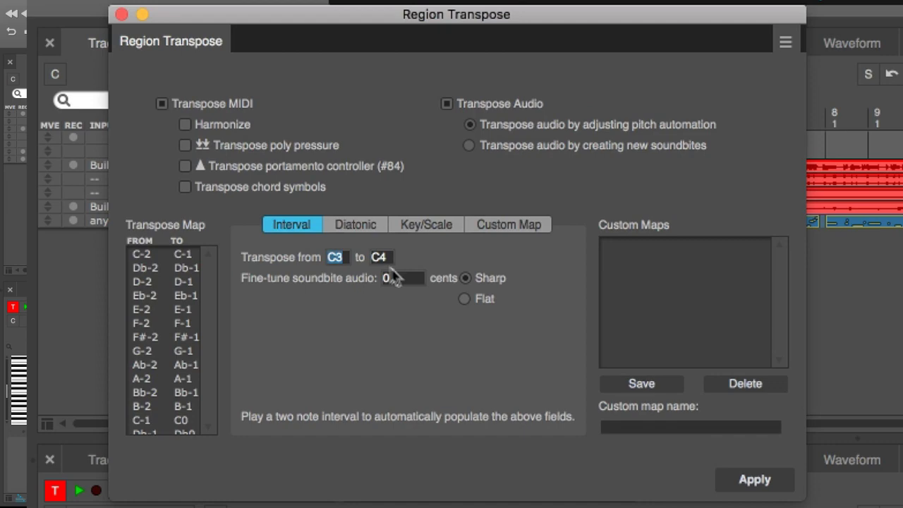
pyautogui.click(378, 255)
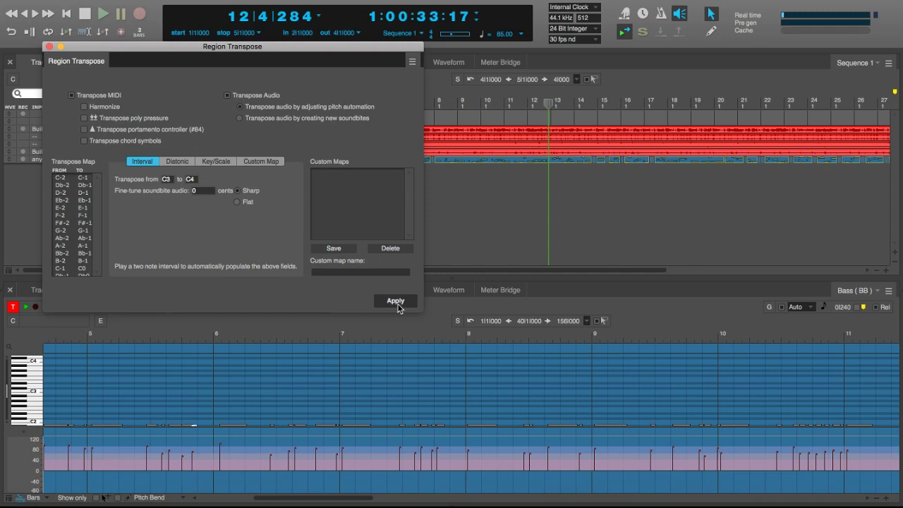
pyautogui.click(758, 484)
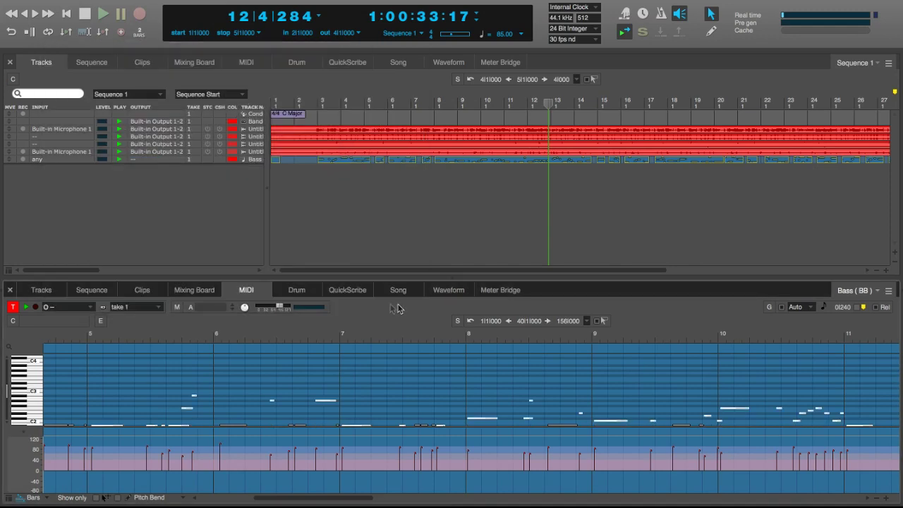
pyautogui.click(10, 291)
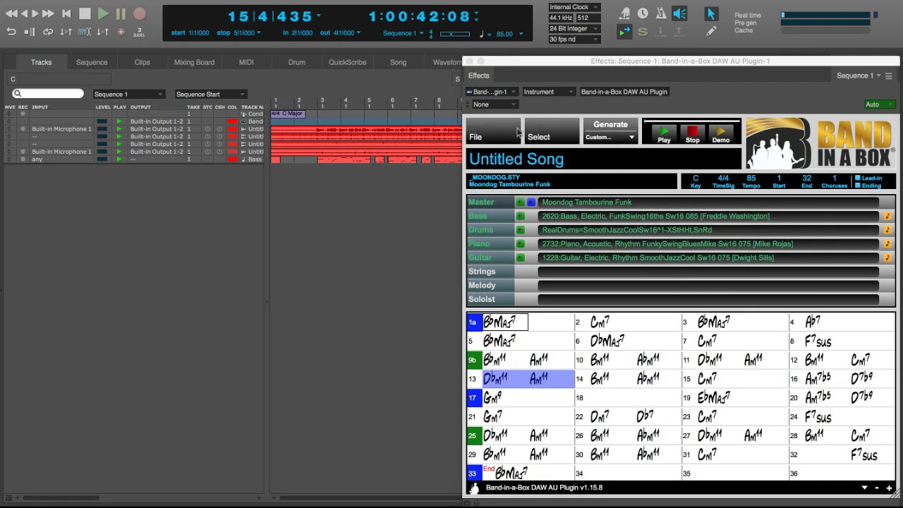
# Step: Open the Pick a Loop list for the Soloist track and filter it by SW16
pyautogui.click(547, 136)
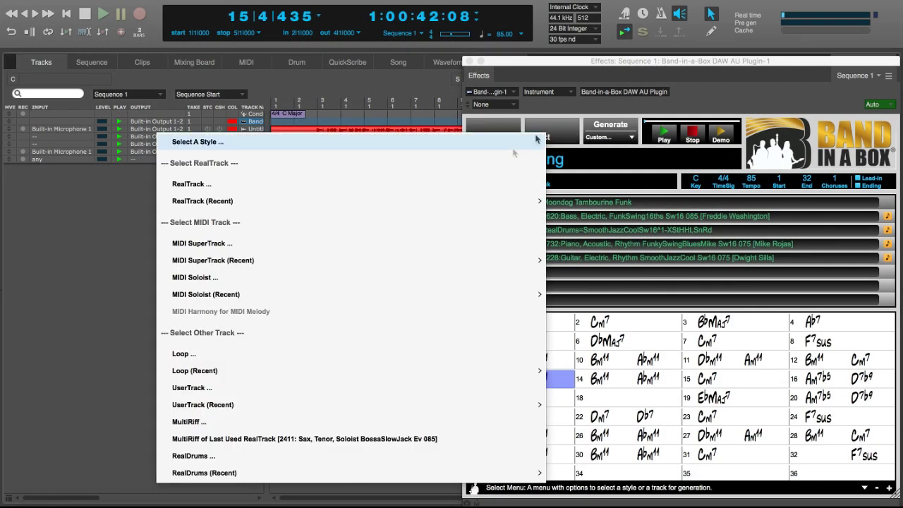
pyautogui.click(314, 353)
pyautogui.write('SW16')
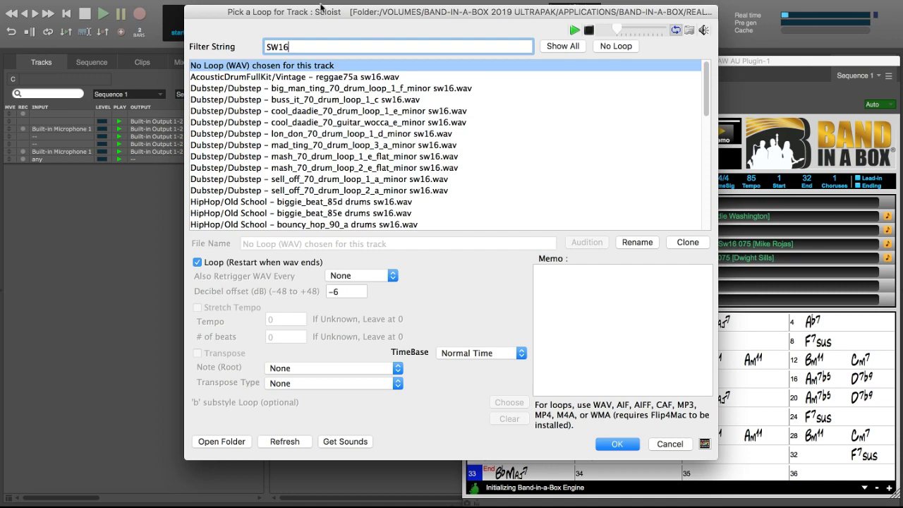
pyautogui.scroll(-3, 328, 123)
pyautogui.scroll(-3, 328, 124)
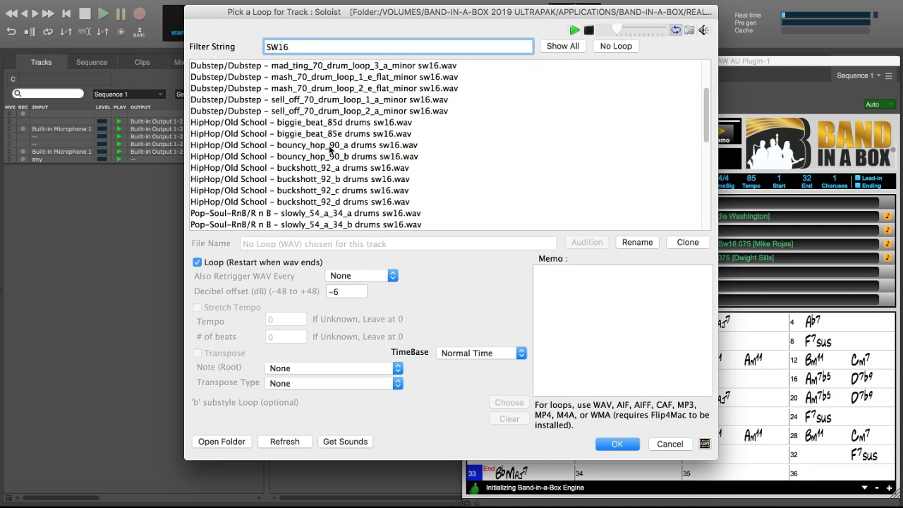
# Step: Audition bouncy_hop_90_a and buckshott_92_a, then confirm biggie_beat_85d drums sw16 as the loop
pyautogui.click(329, 146)
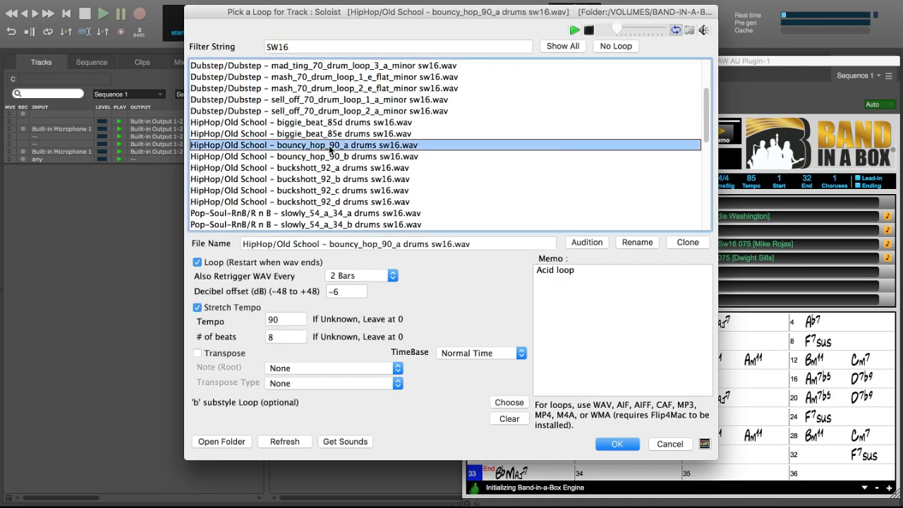
pyautogui.click(330, 167)
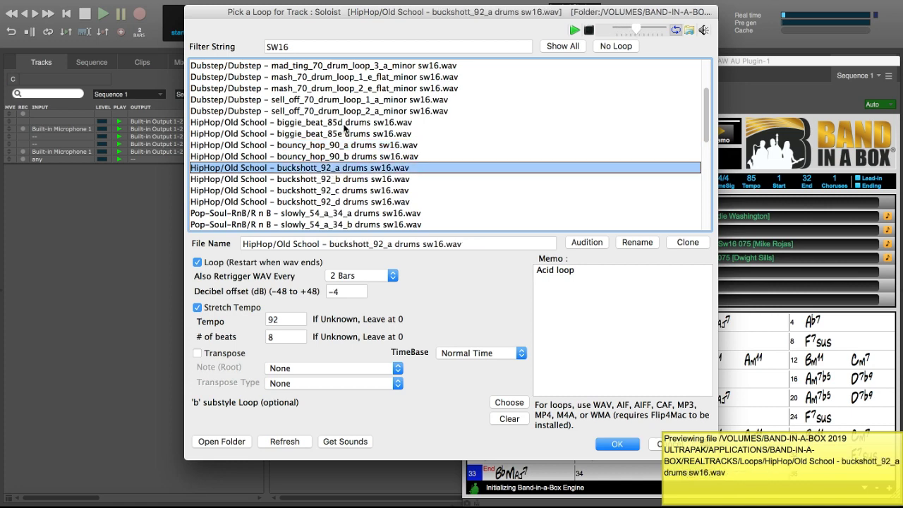
pyautogui.click(345, 127)
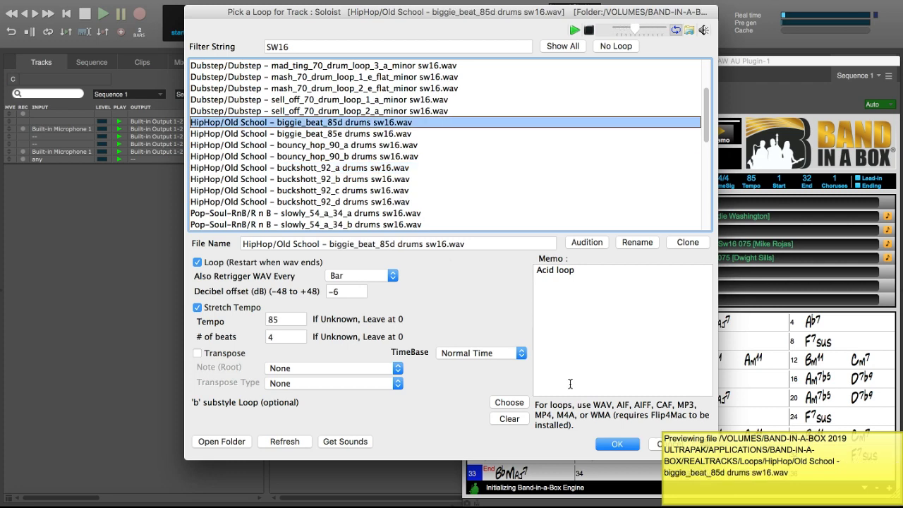
pyautogui.click(617, 443)
pyautogui.click(605, 139)
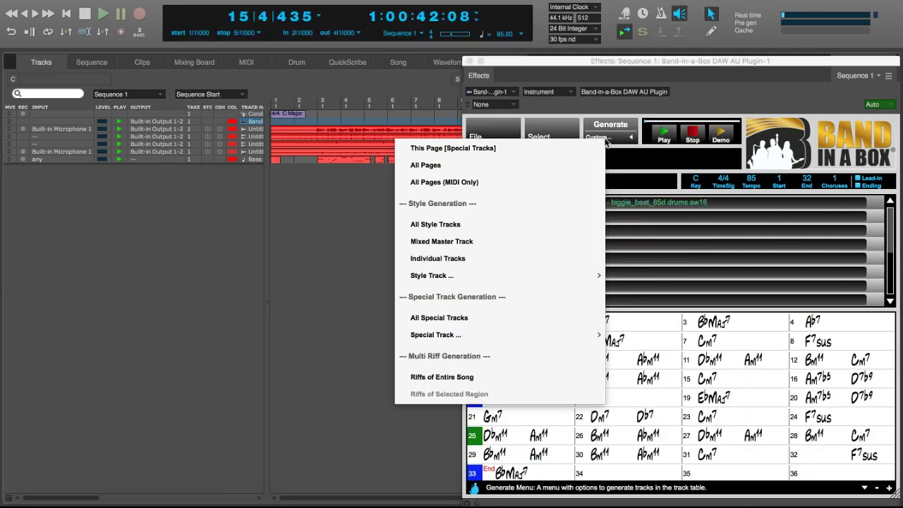
# Step: Generate the special tracks, add the biggie_beat loop audio as a new sequence track, and stop playback
pyautogui.click(545, 149)
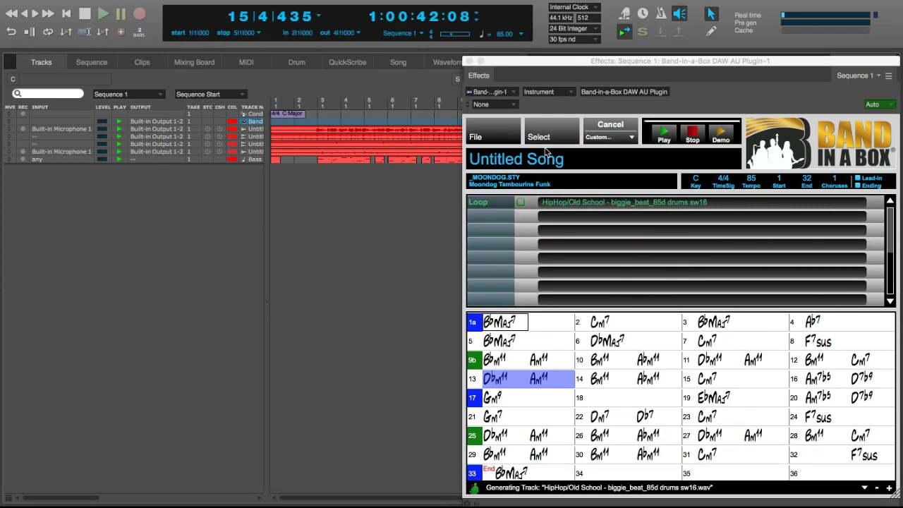
pyautogui.moveTo(522, 203); pyautogui.dragTo(240, 185)
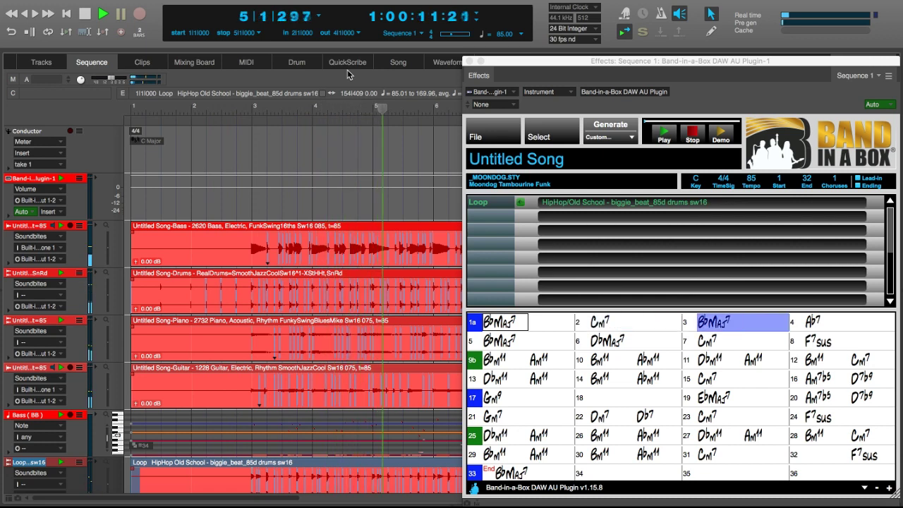
pyautogui.press('space')
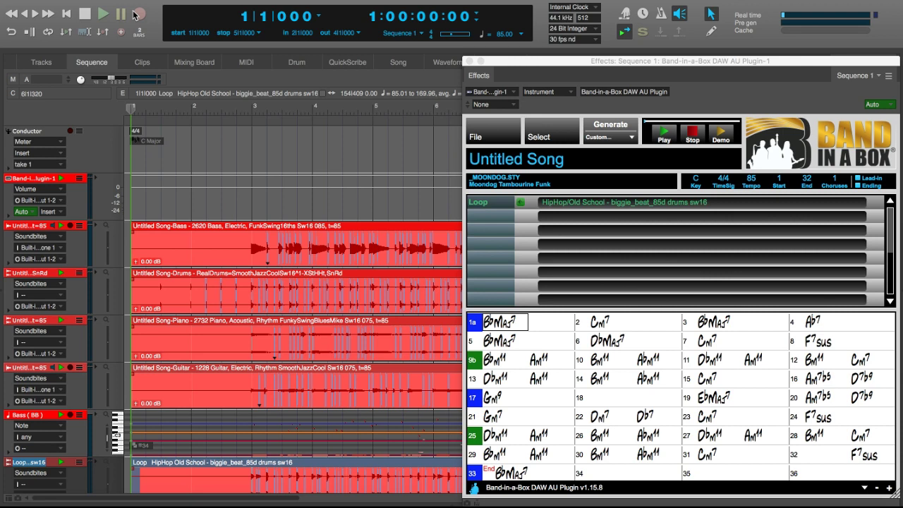
# Step: Filter MultiRiff RealTracks by 'sax solo sw16' and choose Sax, Alto, Soloist SmoothJazzCool Sw16 075
pyautogui.click(541, 133)
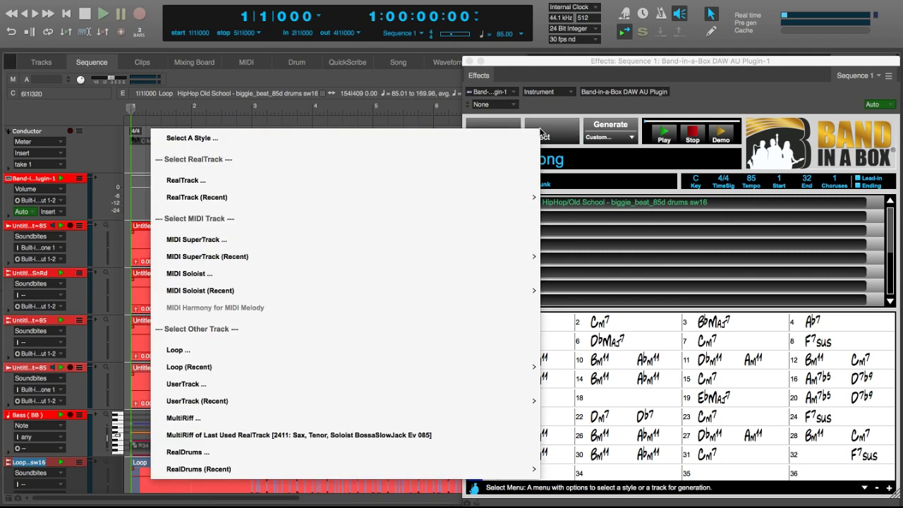
pyautogui.click(325, 418)
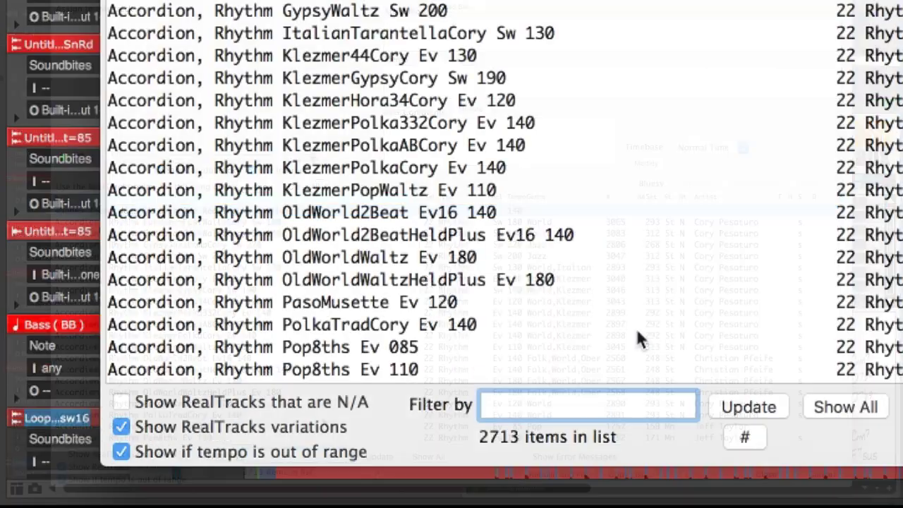
pyautogui.write('sax ')
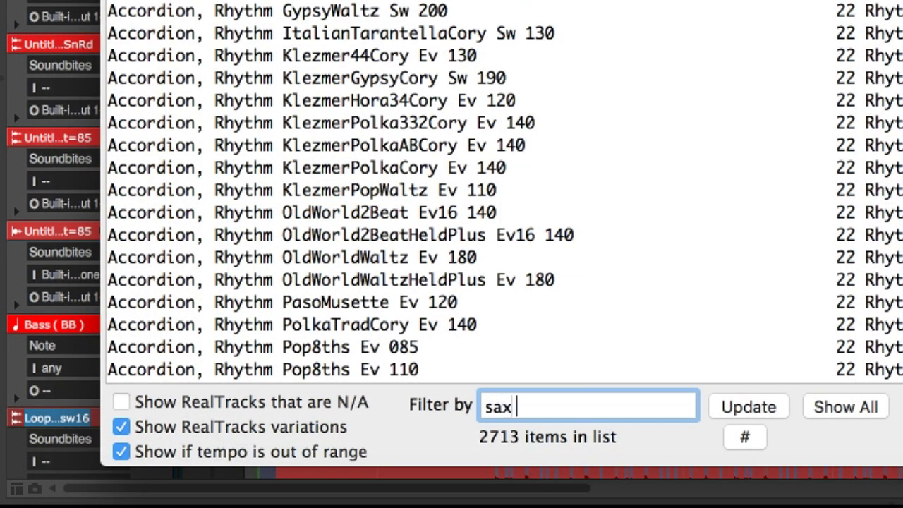
pyautogui.write('solo sw')
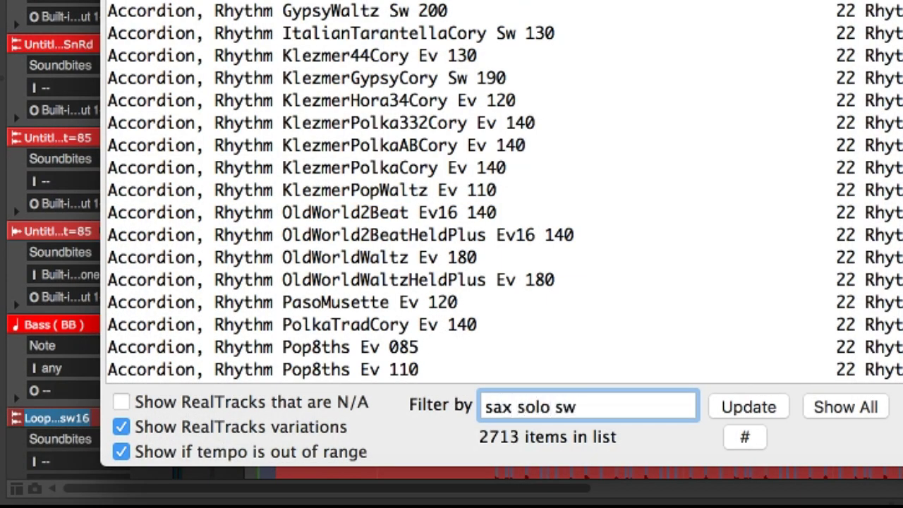
pyautogui.write('16')
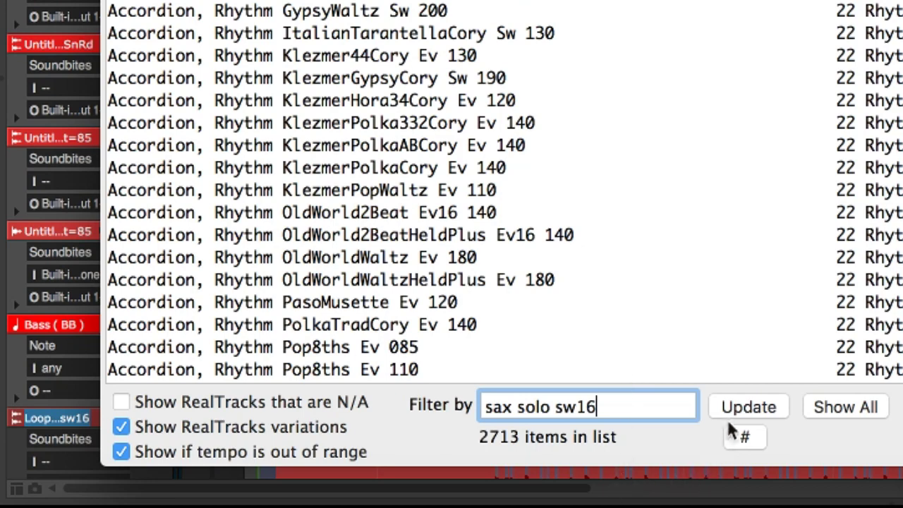
pyautogui.click(744, 407)
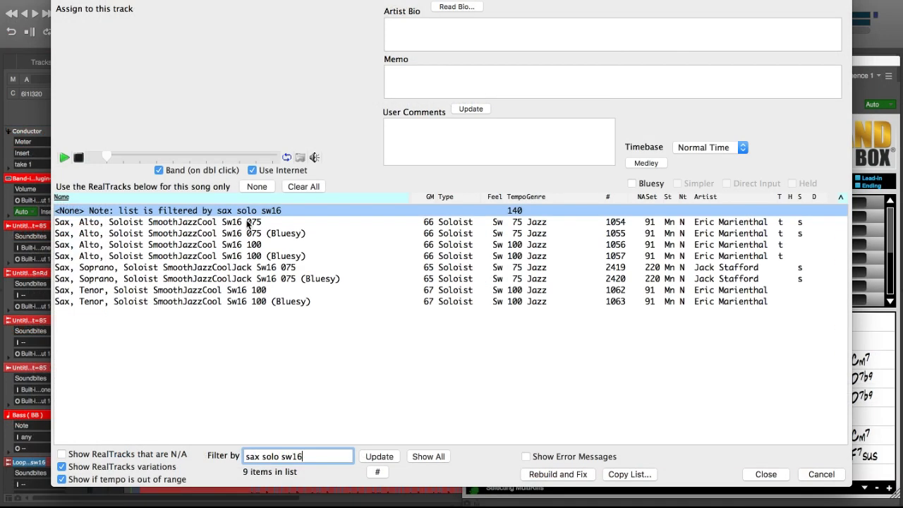
pyautogui.click(248, 225)
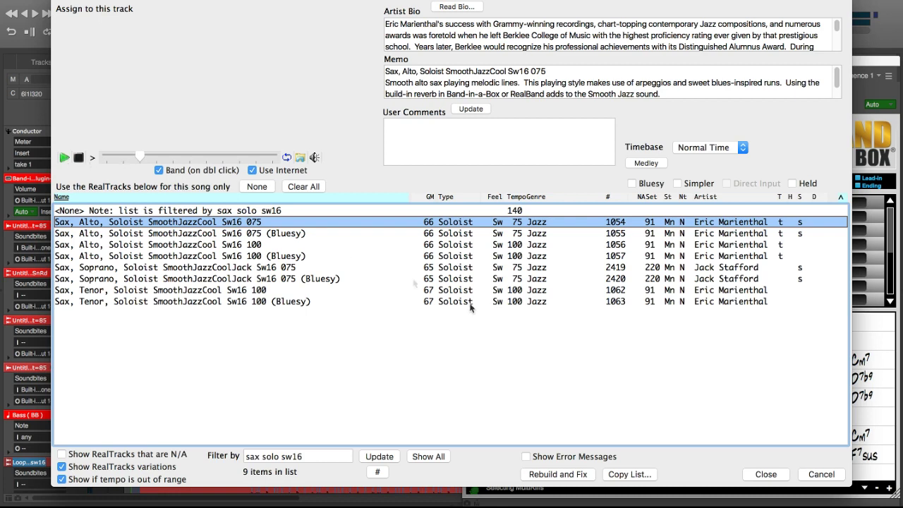
# Step: Apply the alto sax choice, select bars 1–8 of the chord sheet, and scroll to the Riff rows
pyautogui.click(766, 474)
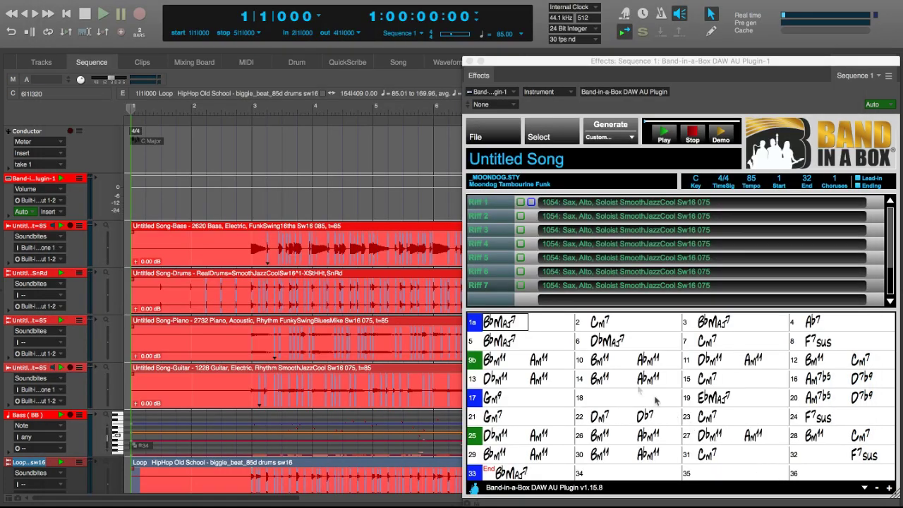
pyautogui.moveTo(515, 323); pyautogui.dragTo(858, 341)
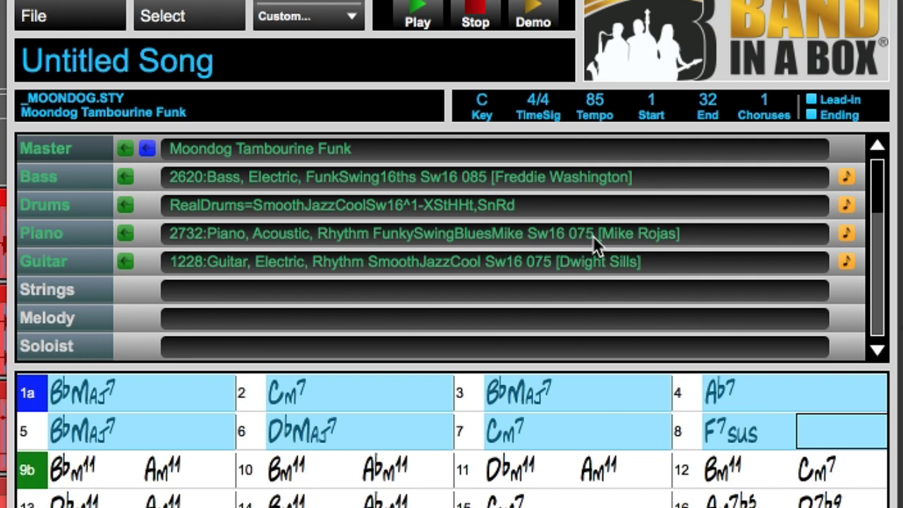
pyautogui.moveTo(878, 197); pyautogui.dragTo(885, 258)
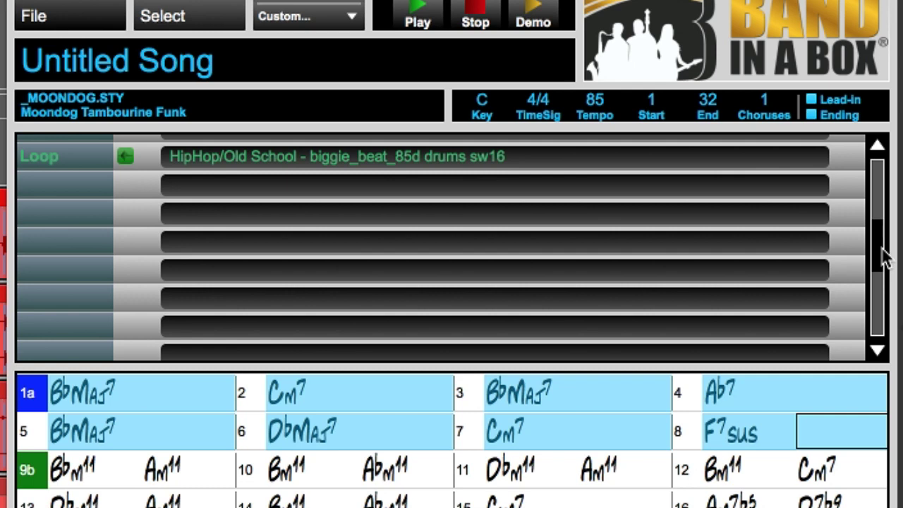
pyautogui.moveTo(882, 257); pyautogui.dragTo(885, 326)
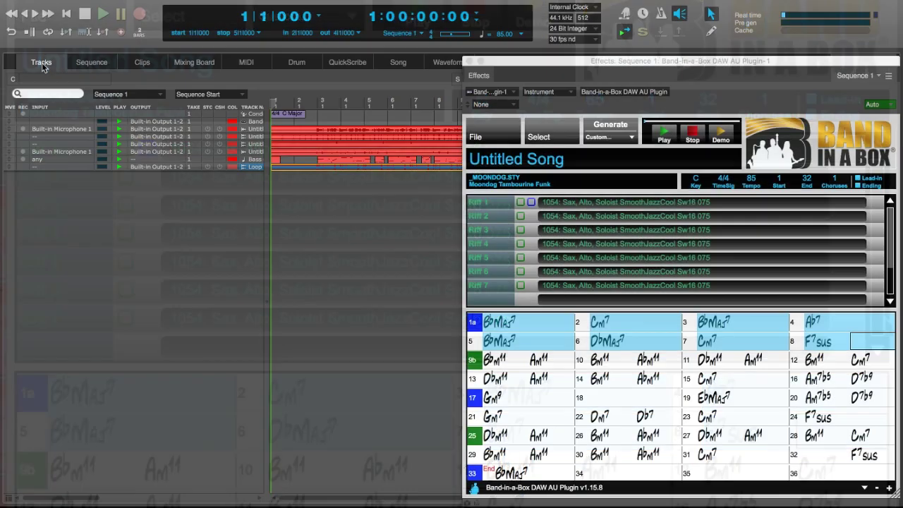
# Step: Generate riffs for bars 1–8 and add the seven alto sax riffs as new sequence tracks
pyautogui.click(611, 137)
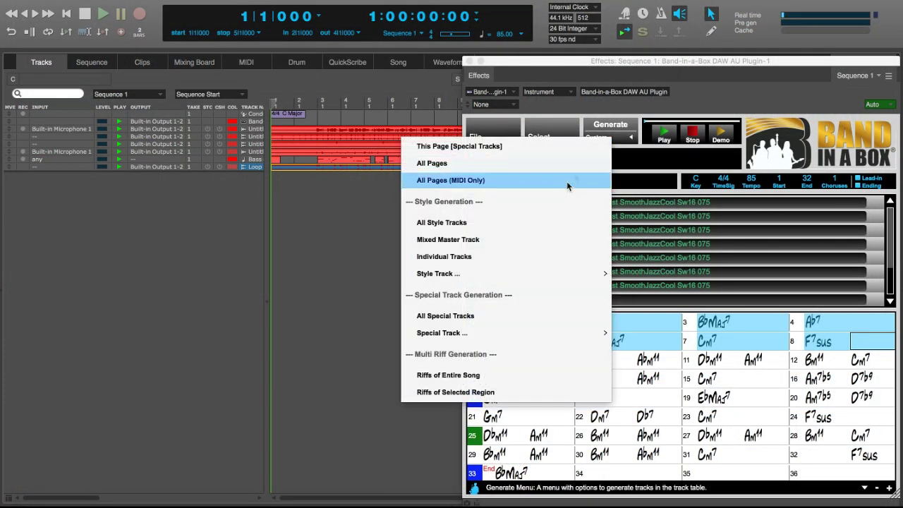
pyautogui.click(497, 392)
pyautogui.moveTo(404, 228); pyautogui.dragTo(234, 204)
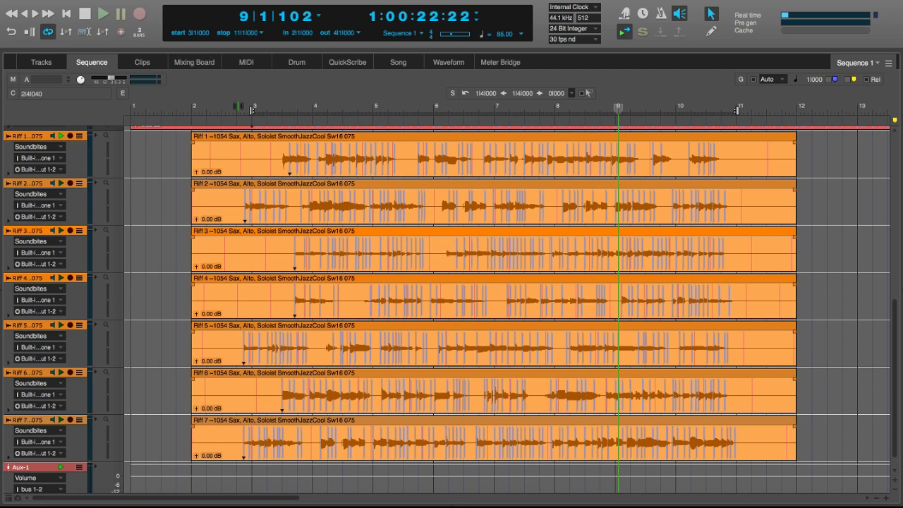
# Step: Loop playback from bar 3, switching from Riff 5 to Riff 6 to compare the sax takes
pyautogui.click(246, 107)
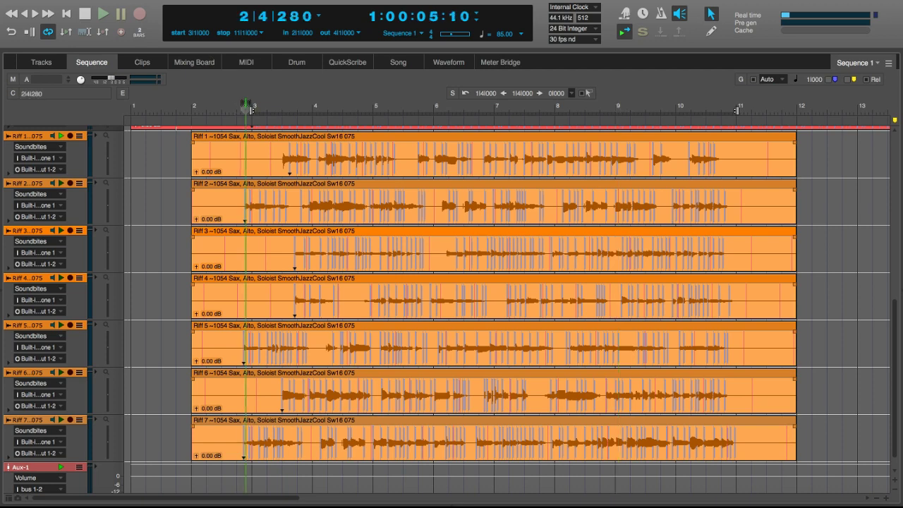
pyautogui.click(252, 107)
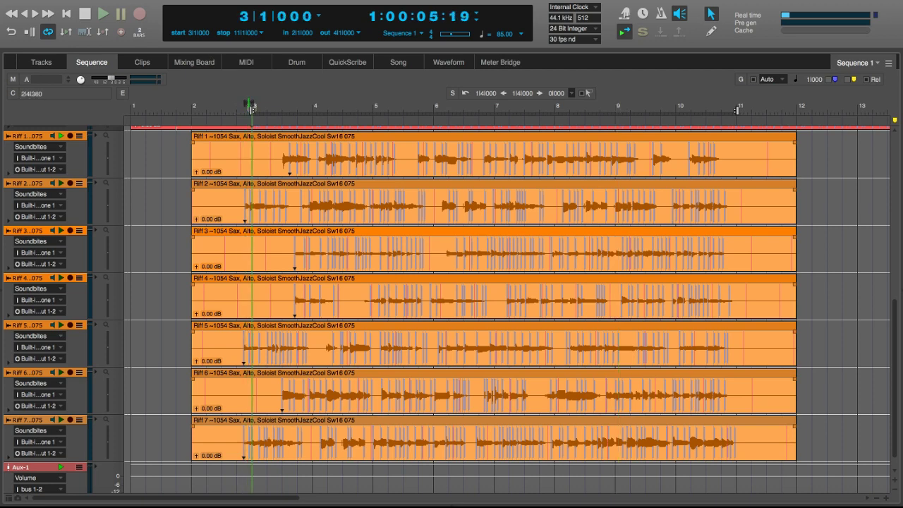
pyautogui.click(102, 15)
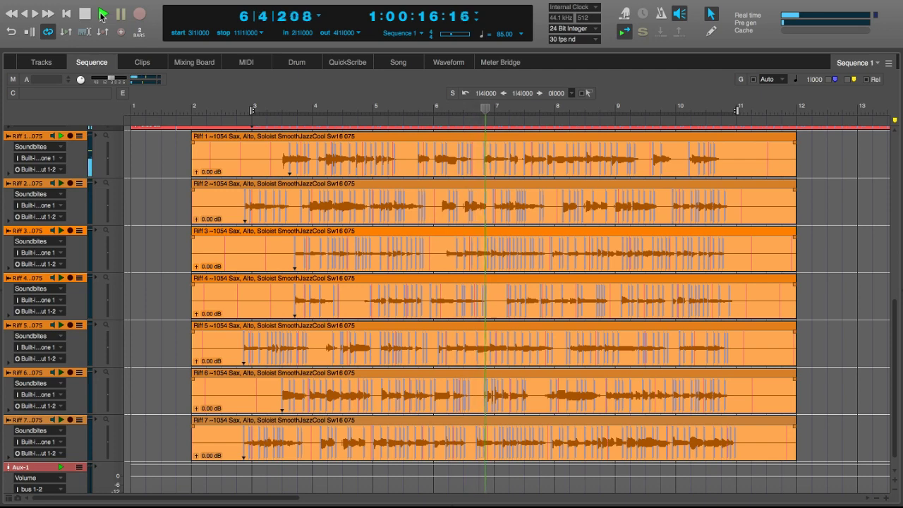
pyautogui.click(102, 14)
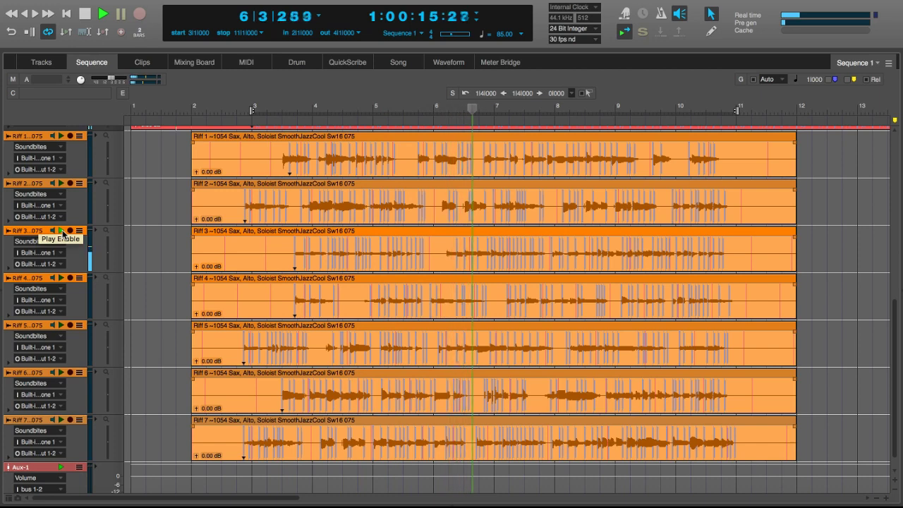
pyautogui.press('Return')
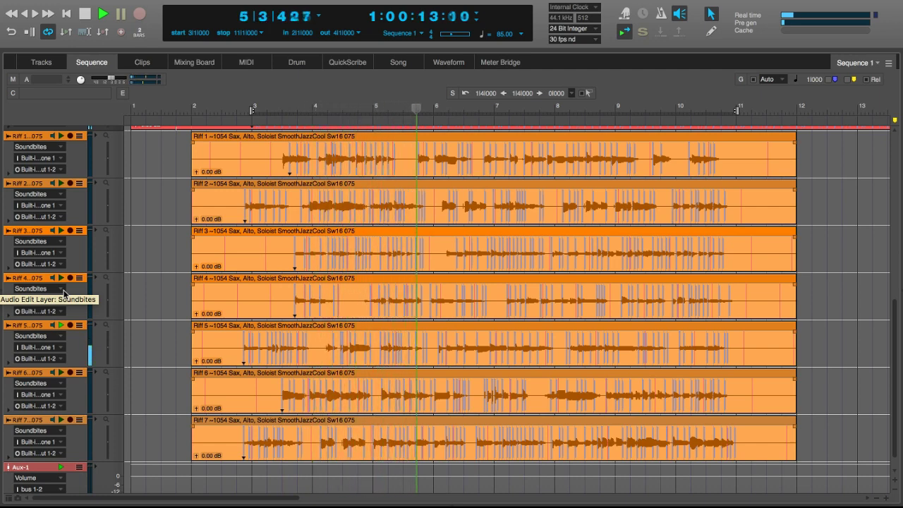
pyautogui.click(59, 326)
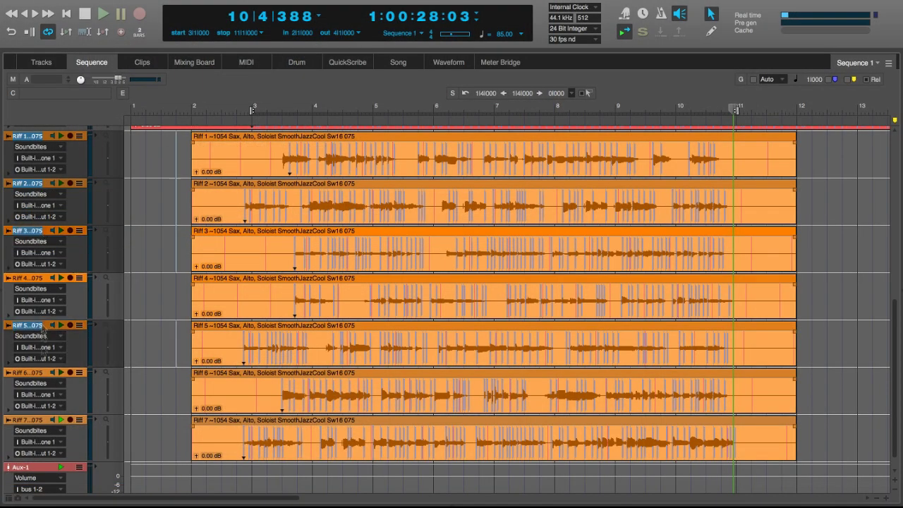
# Step: Delete every riff track except Riff 4, turn off looping, and play the sequence
pyautogui.rightClick(40, 422)
pyautogui.click(95, 483)
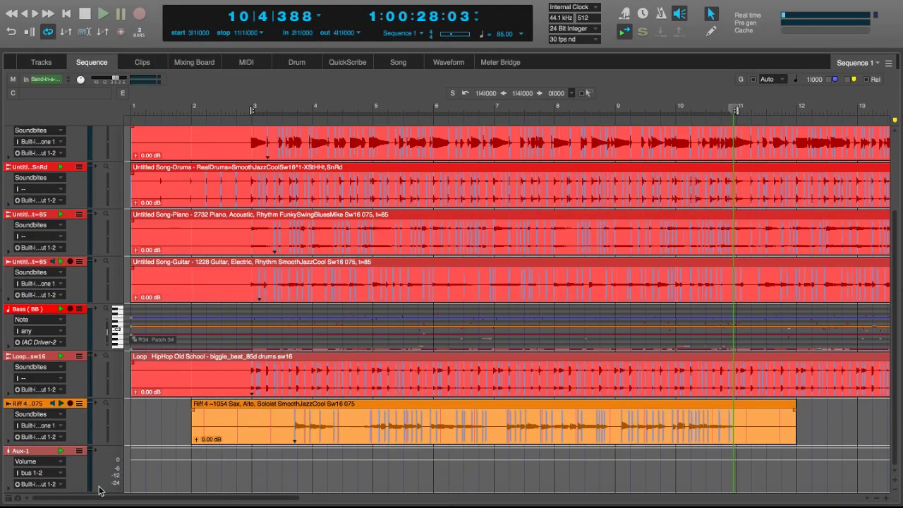
pyautogui.click(47, 31)
pyautogui.click(103, 13)
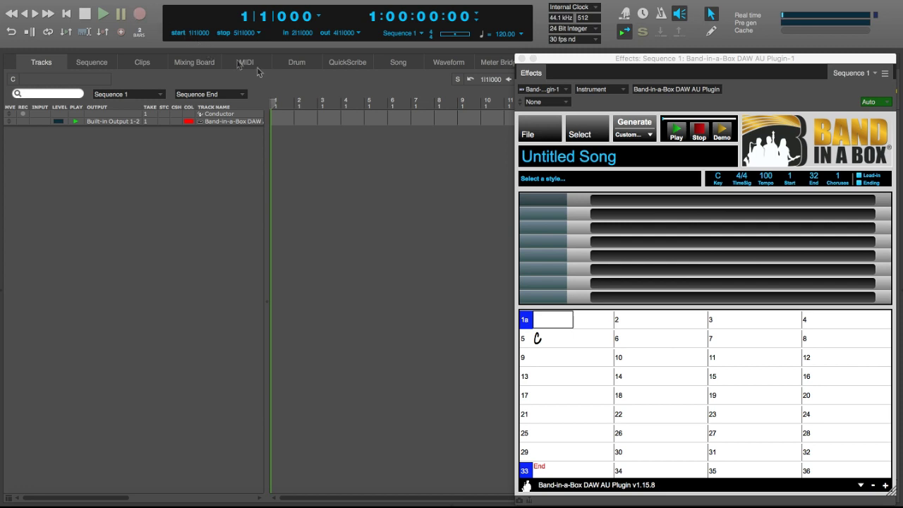
# Step: Load the DAWNING style into the plugin and set the song to end at bar 4
pyautogui.click(542, 179)
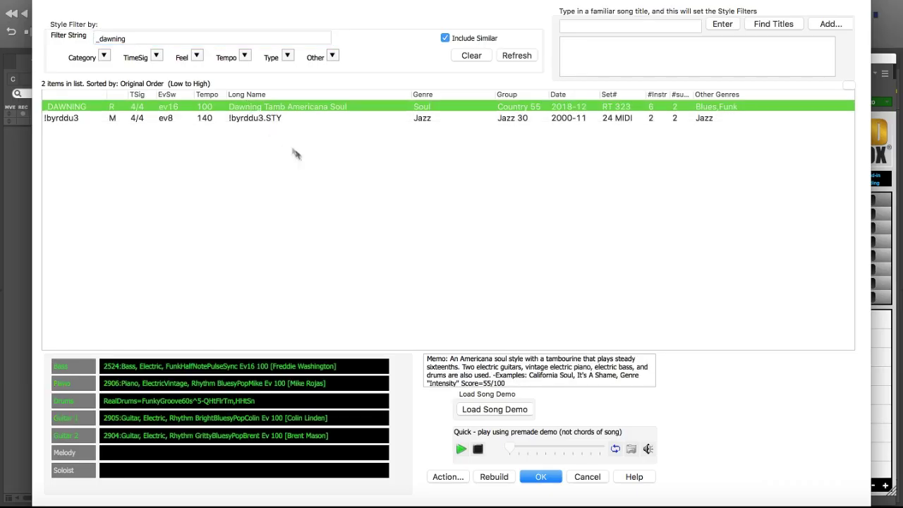
pyautogui.click(541, 476)
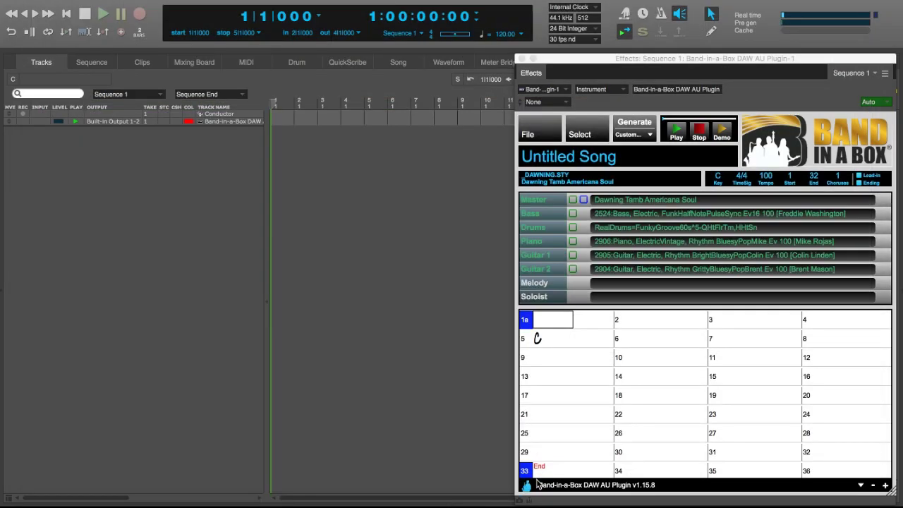
pyautogui.click(815, 177)
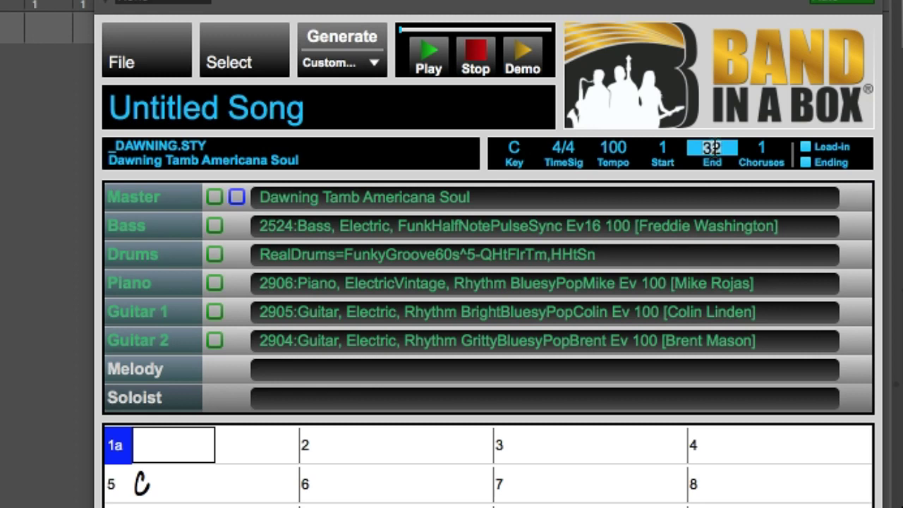
pyautogui.write('4')
pyautogui.press('Return')
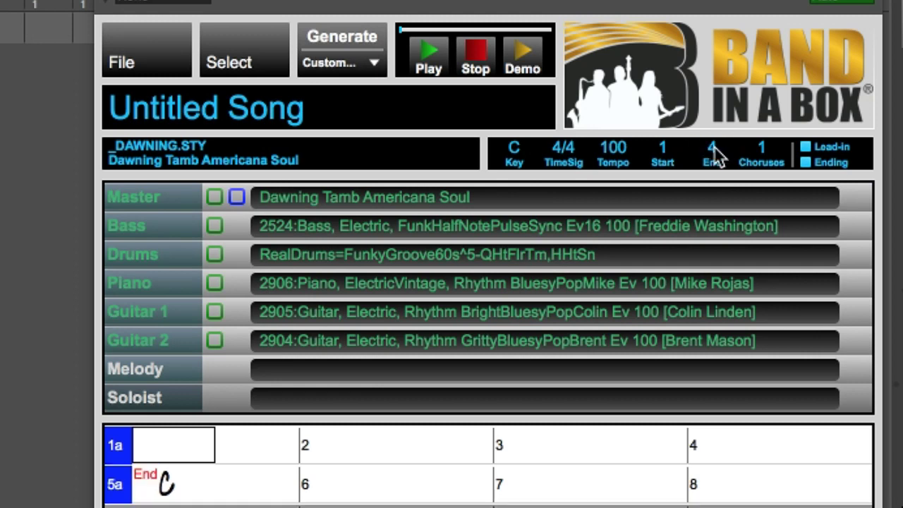
pyautogui.click(769, 151)
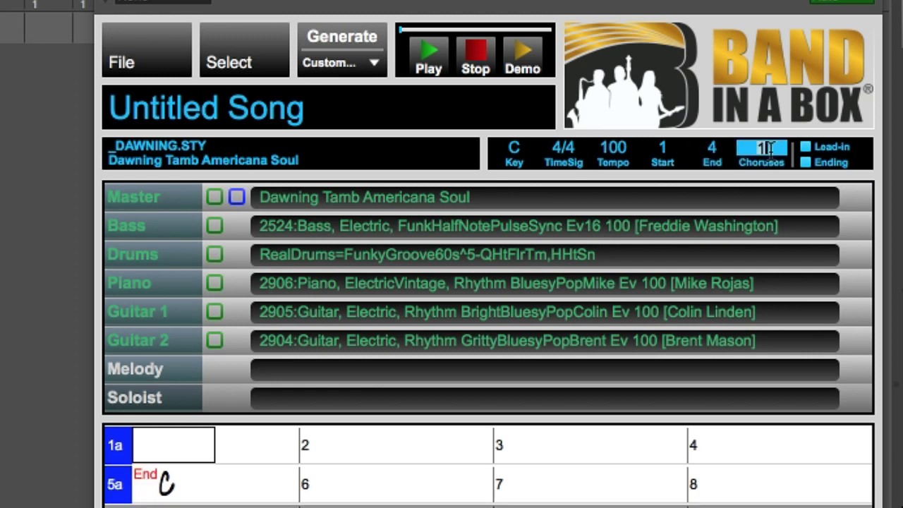
# Step: Enter a C chord in bar 1, generate at tempo 100, and add the five parts as tracks
pyautogui.click(198, 451)
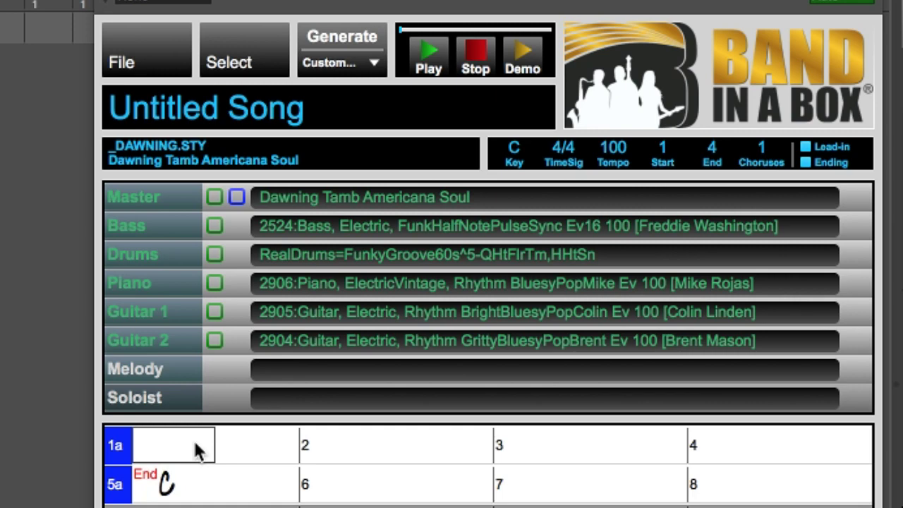
pyautogui.write('C')
pyautogui.click(334, 30)
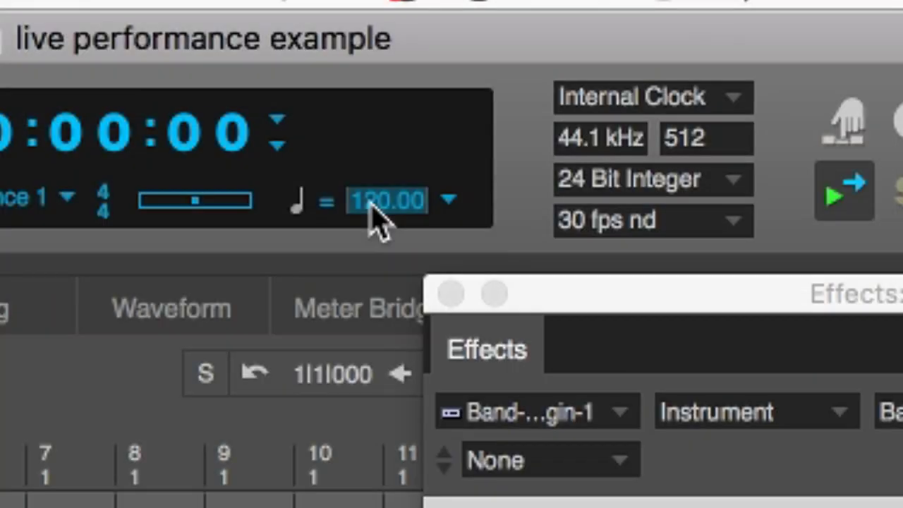
pyautogui.write('100')
pyautogui.press('Return')
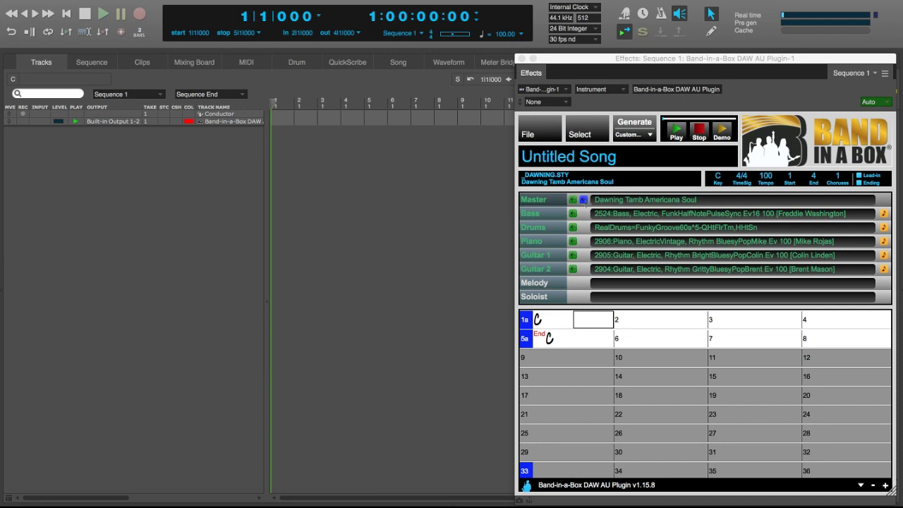
pyautogui.moveTo(584, 199); pyautogui.dragTo(219, 158)
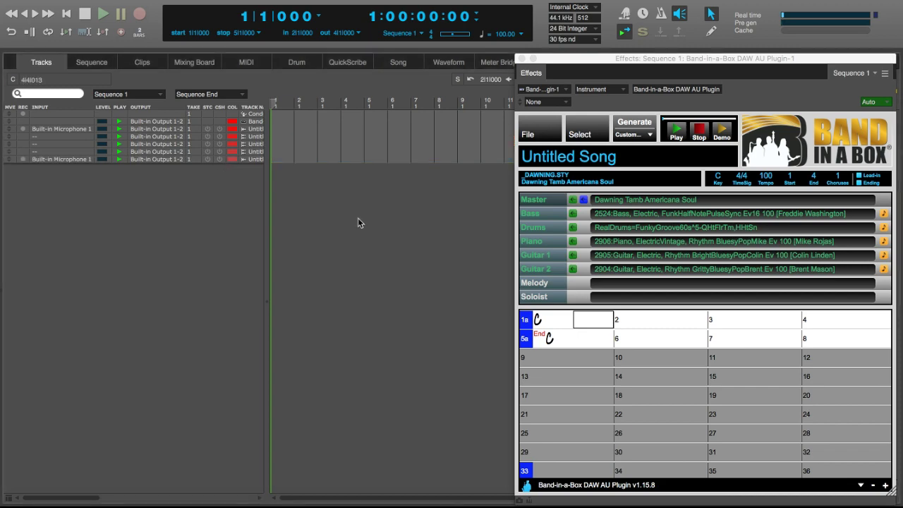
pyautogui.click(143, 62)
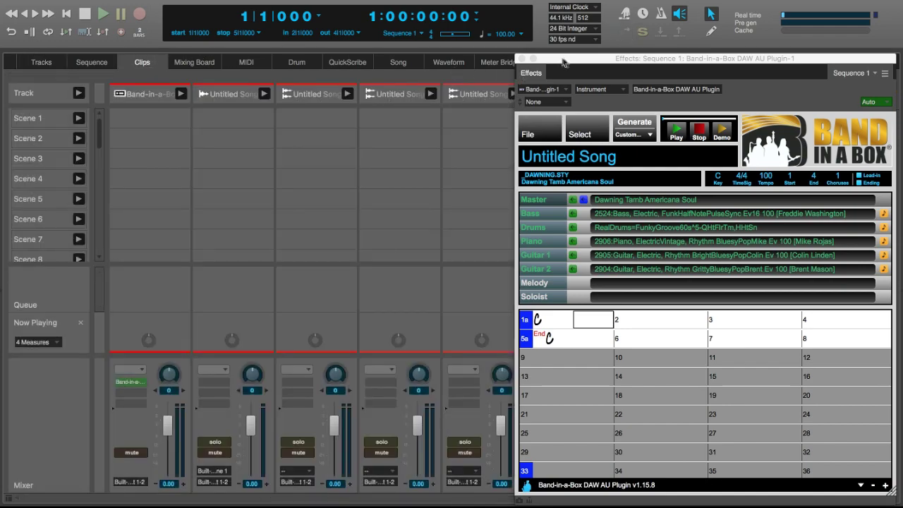
# Step: Move the plugin window aside and drop the five C chord parts into Scene 1
pyautogui.moveTo(555, 60); pyautogui.dragTo(653, 57)
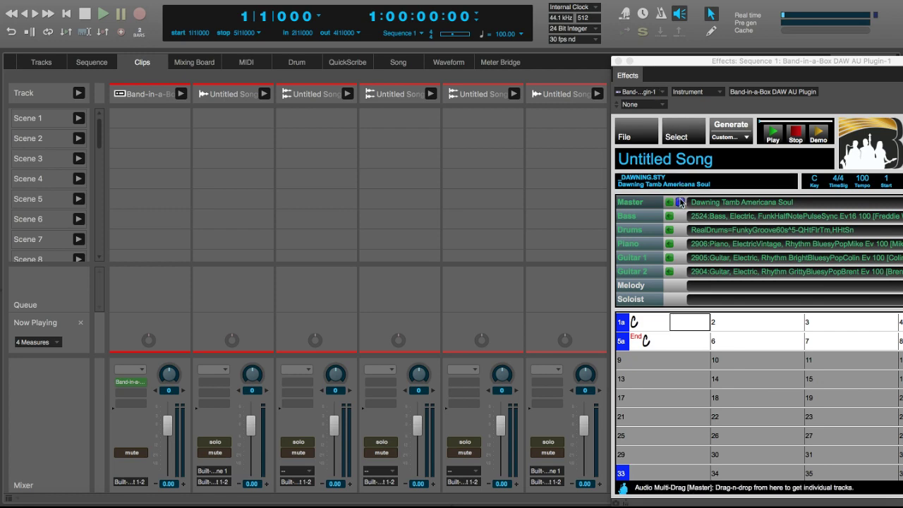
pyautogui.moveTo(681, 202); pyautogui.dragTo(248, 125)
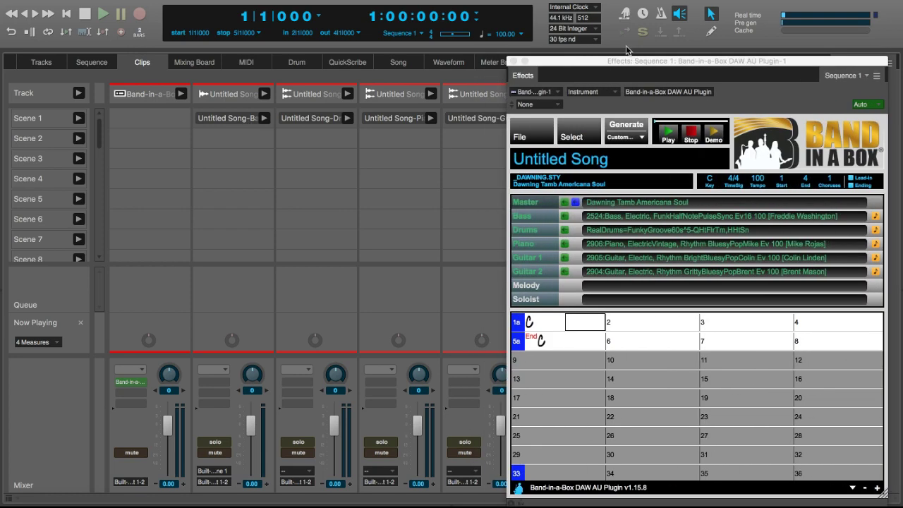
# Step: Change bar 1 to Am and place the Am chord parts into Scene 2
pyautogui.click(547, 323)
pyautogui.press('Return')
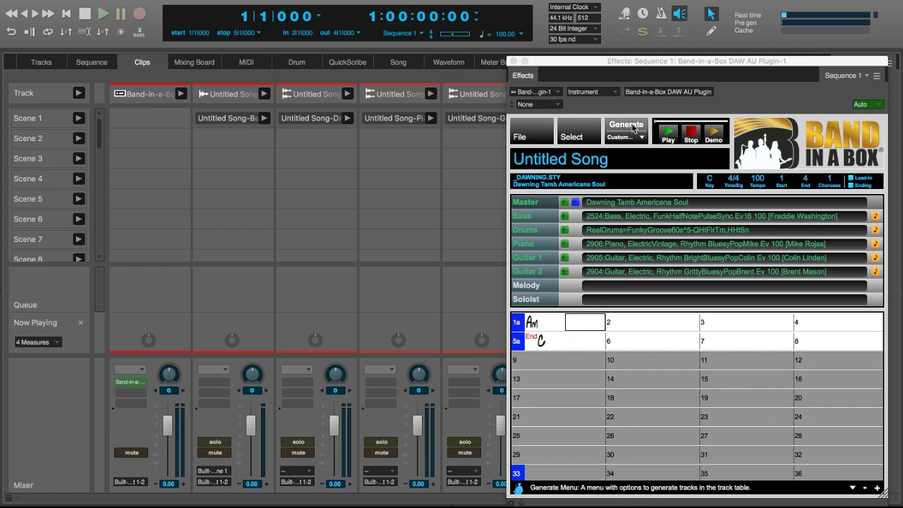
pyautogui.moveTo(575, 204); pyautogui.dragTo(230, 134)
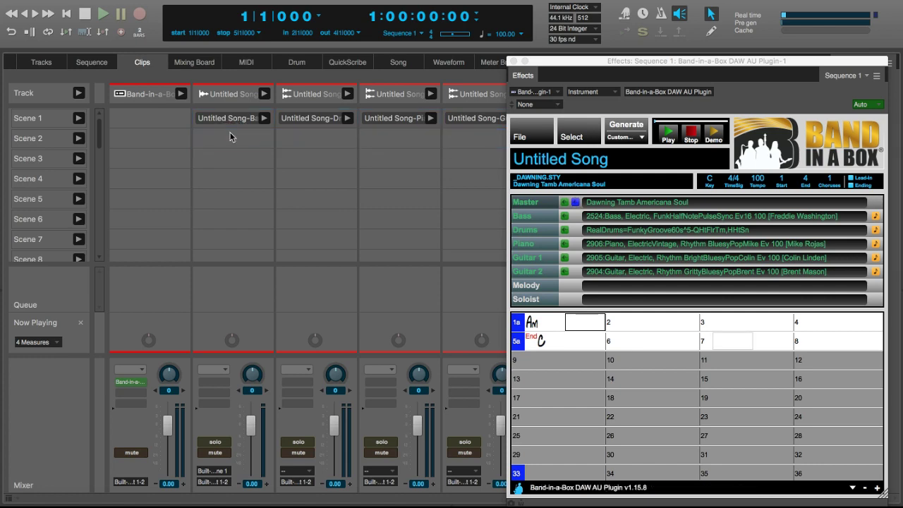
# Step: Change bar 1 to F, regenerate the band, and place the F chord parts into Scene 3
pyautogui.click(538, 323)
pyautogui.write('F')
pyautogui.press('Return')
pyautogui.click(622, 127)
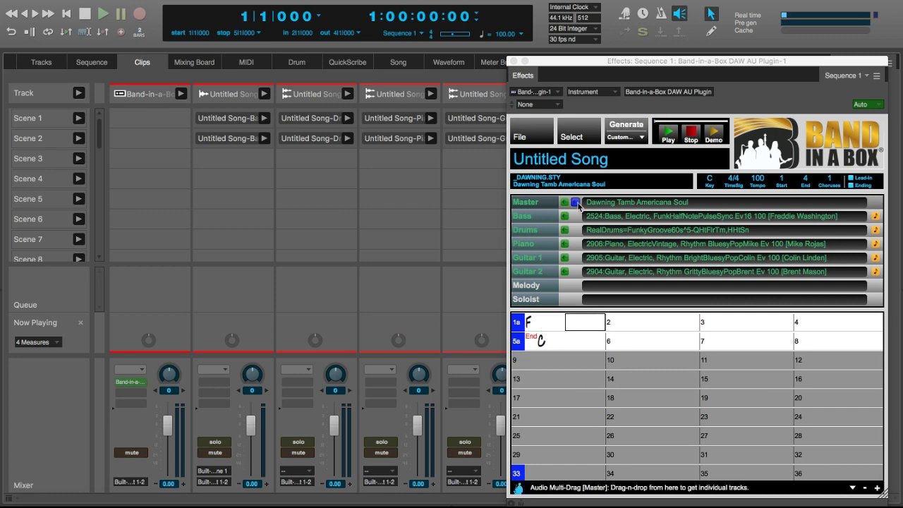
pyautogui.moveTo(578, 205); pyautogui.dragTo(236, 157)
# Step: Change bar 1 to G, regenerate the band, and place the G chord parts into Scene 4
pyautogui.click(542, 326)
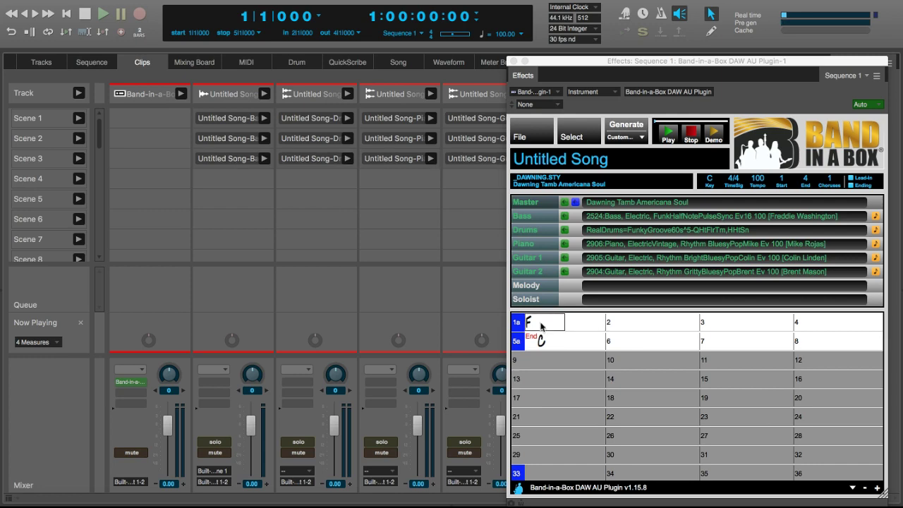
pyautogui.press('Return')
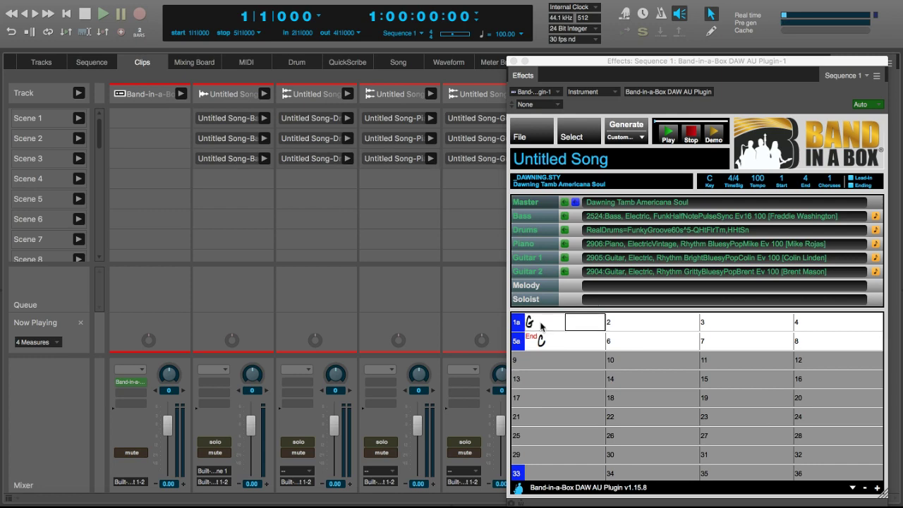
pyautogui.click(619, 125)
pyautogui.moveTo(536, 202); pyautogui.dragTo(236, 177)
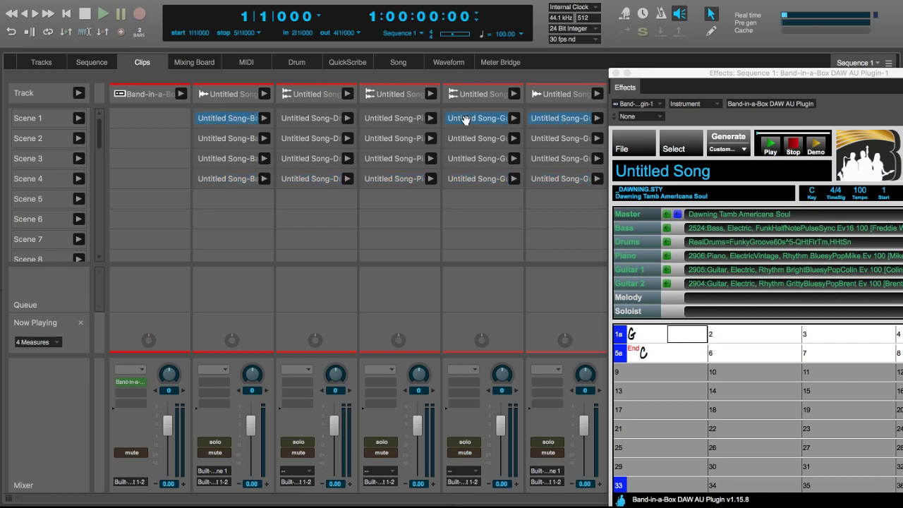
# Step: Select the Scene 1 piano clip and close the Band-in-a-Box plugin window
pyautogui.click(404, 124)
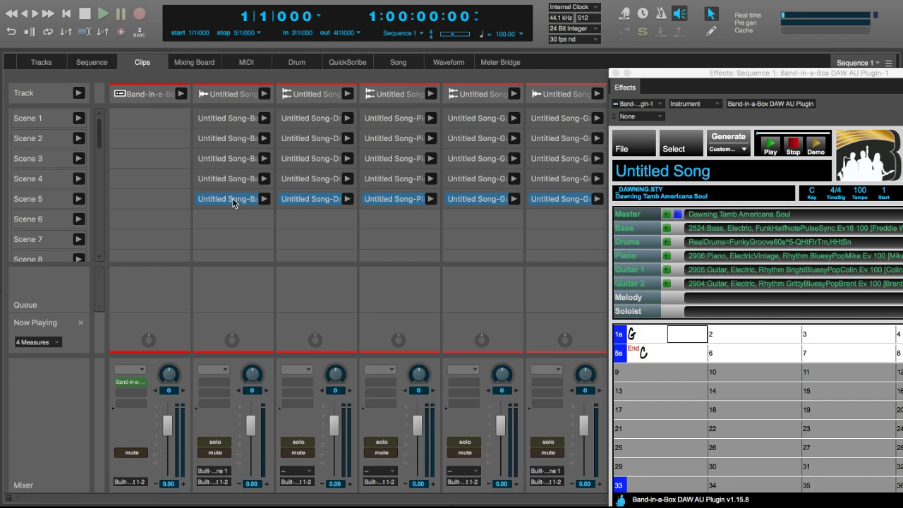
pyautogui.click(615, 74)
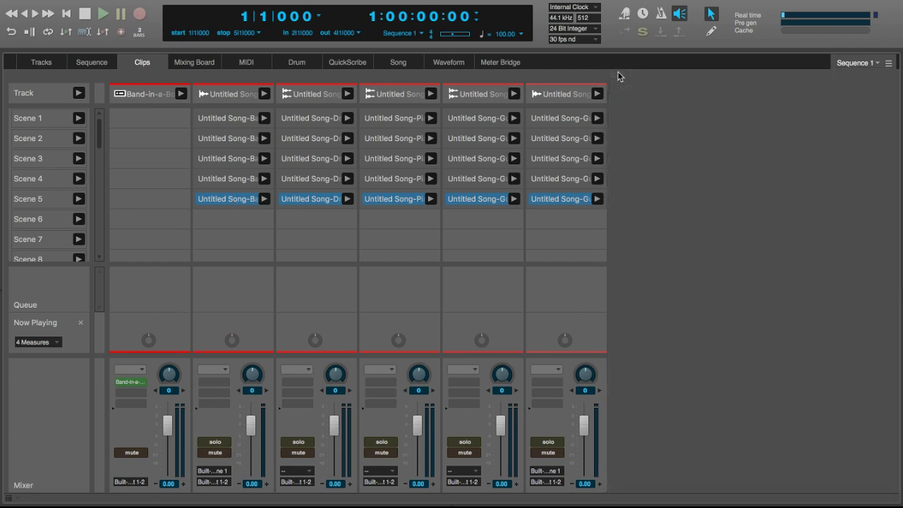
# Step: Rename Scenes 1–5 to C Chord, Am Chord, F Chord, G Chord and C Ending
pyautogui.doubleClick(38, 125)
pyautogui.write('C Chord')
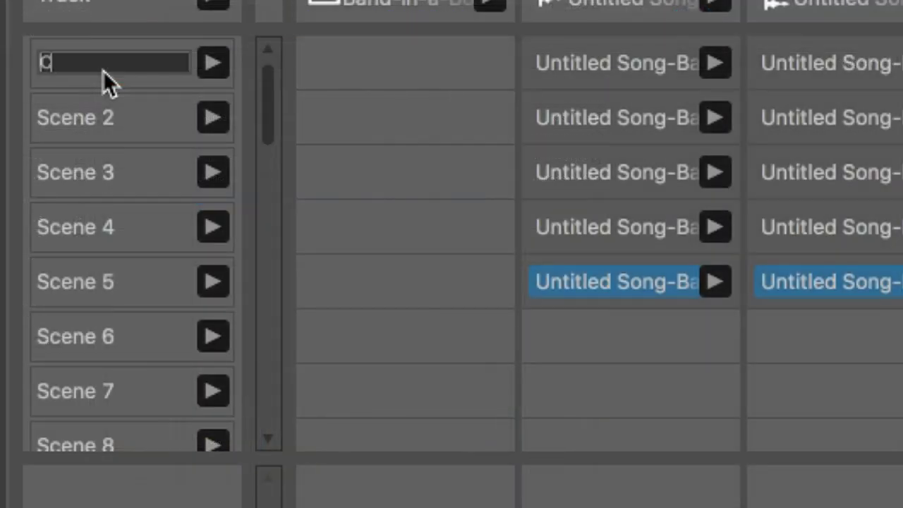
pyautogui.press('Return')
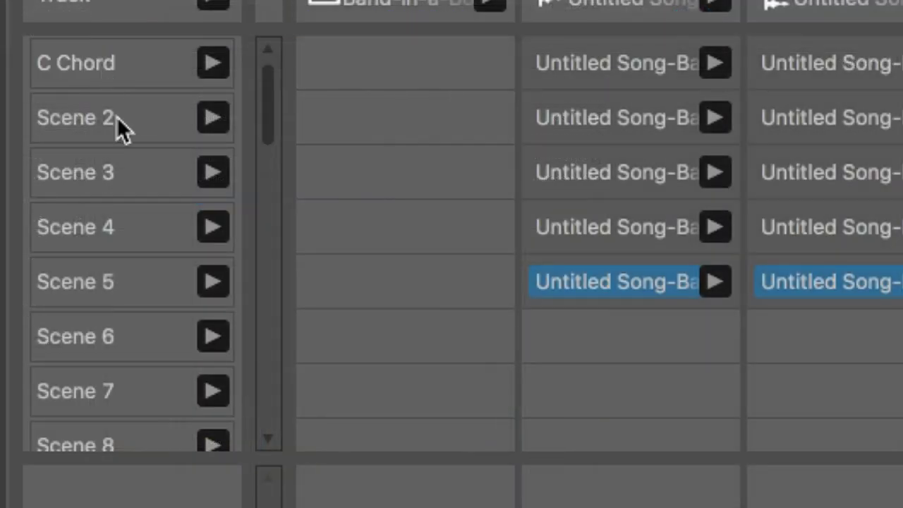
pyautogui.doubleClick(117, 117)
pyautogui.write('Am Chord')
pyautogui.press('Return')
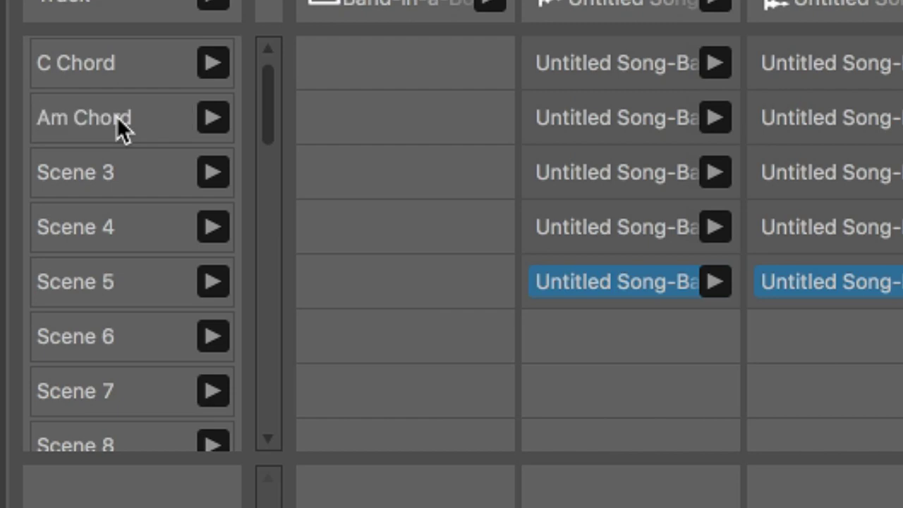
pyautogui.doubleClick(87, 171)
pyautogui.write('F Chord')
pyautogui.press('Return')
pyautogui.doubleClick(80, 229)
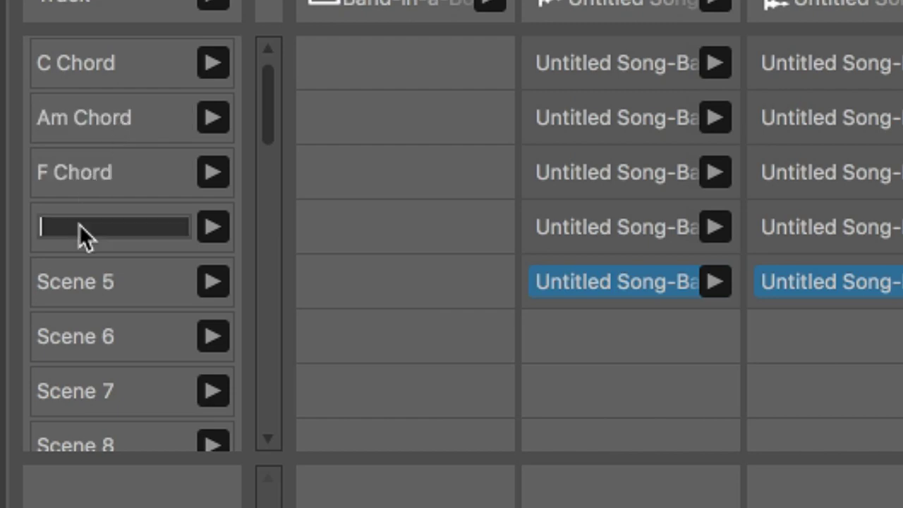
pyautogui.write('G Chord')
pyautogui.press('Return')
pyautogui.doubleClick(79, 290)
pyautogui.write('C Ending')
pyautogui.press('Return')
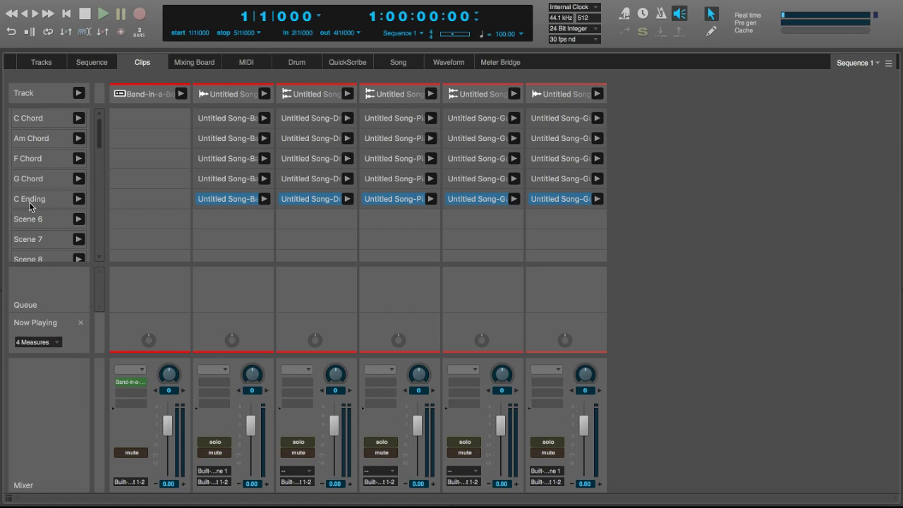
# Step: Trim the C Chord bass and drums clips to start at bar 3 and end at bar 7
pyautogui.doubleClick(227, 118)
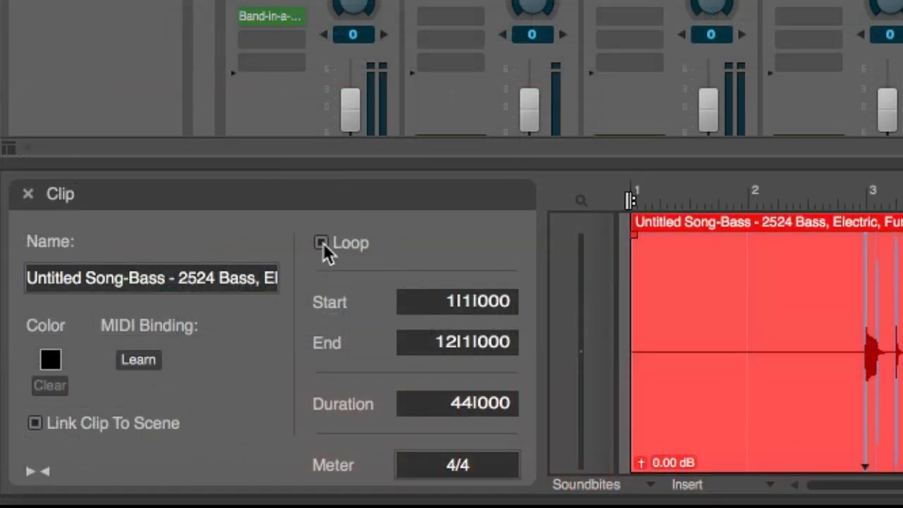
pyautogui.click(448, 313)
pyautogui.write('3')
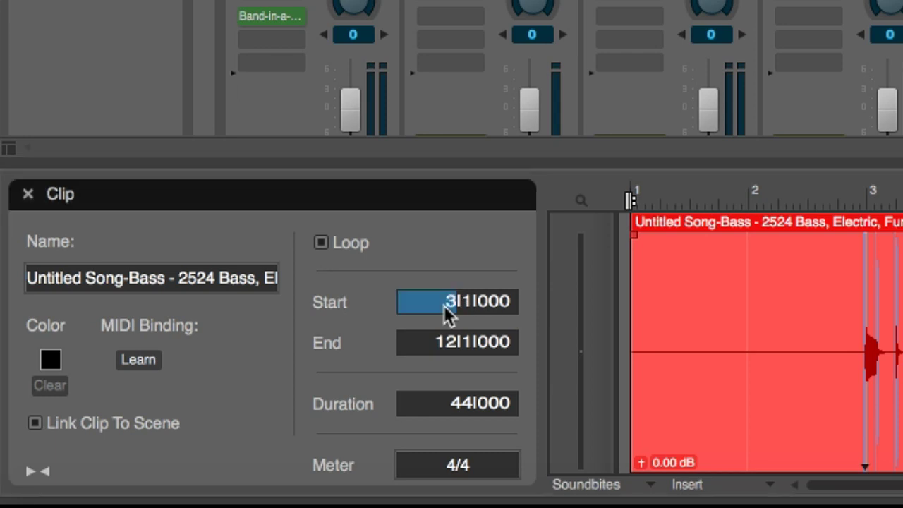
pyautogui.press('Return')
pyautogui.click(450, 353)
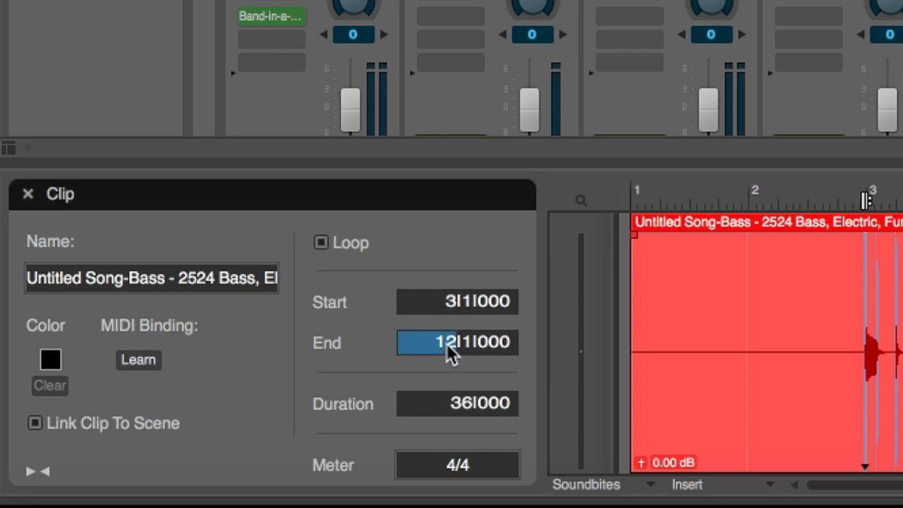
pyautogui.write('7')
pyautogui.press('Return')
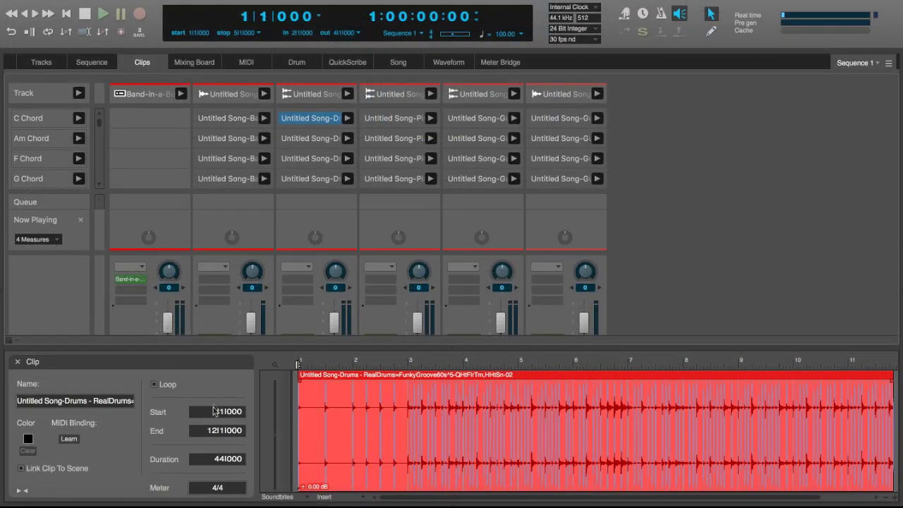
pyautogui.click(214, 412)
pyautogui.press('Tab')
pyautogui.write('7')
pyautogui.press('Return')
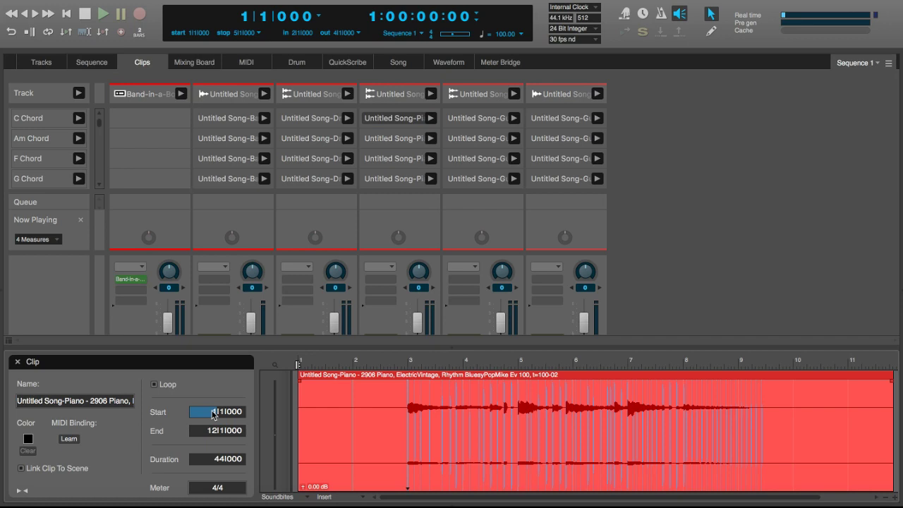
# Step: Trim the piano, Guitar 1 and Guitar 2 clips to start at bar 3 and end at bar 7
pyautogui.write('3')
pyautogui.press('Tab')
pyautogui.write('7')
pyautogui.press('Return')
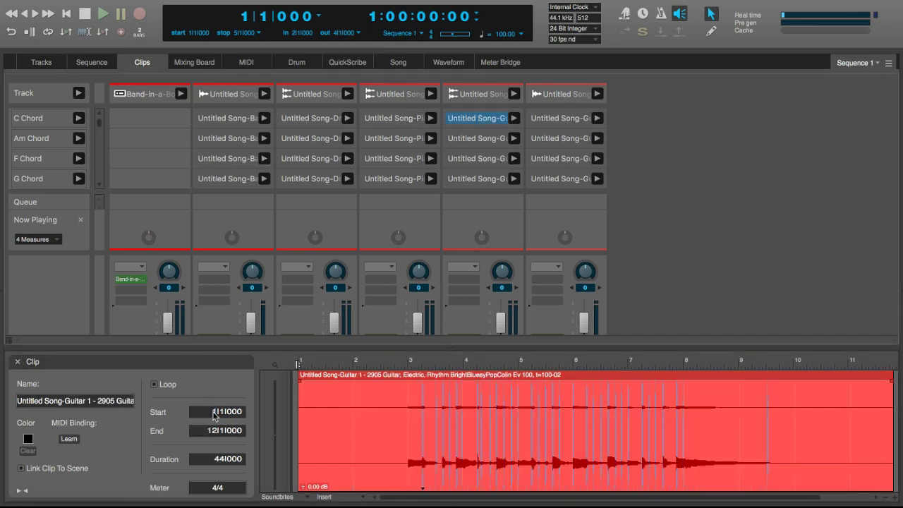
pyautogui.write('3')
pyautogui.press('Tab')
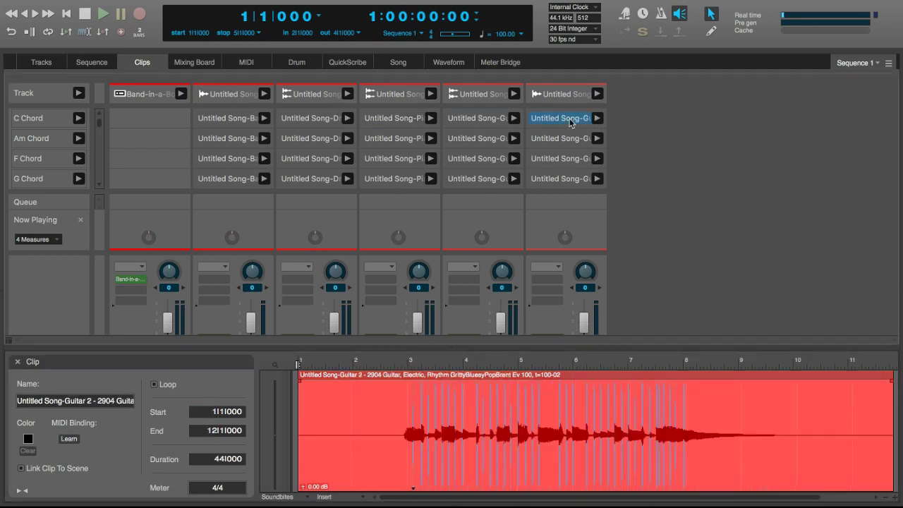
pyautogui.click(215, 413)
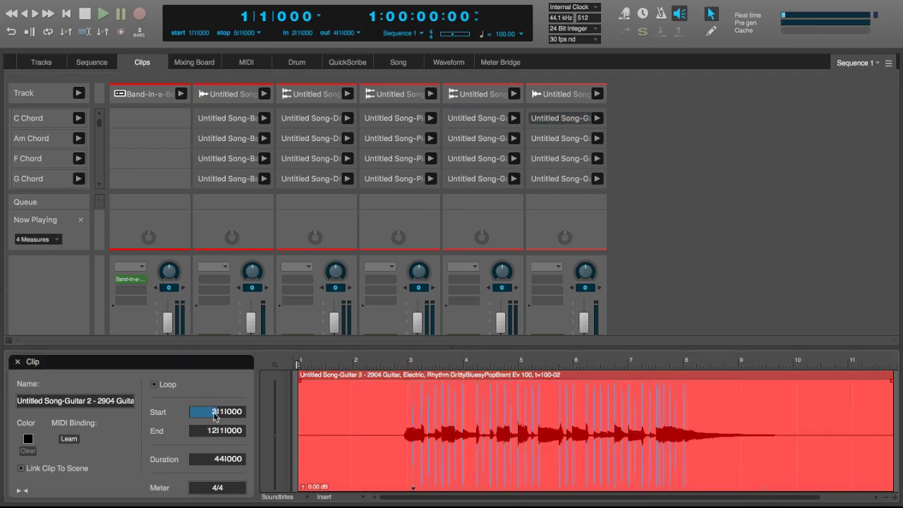
pyautogui.write('3')
pyautogui.press('Tab')
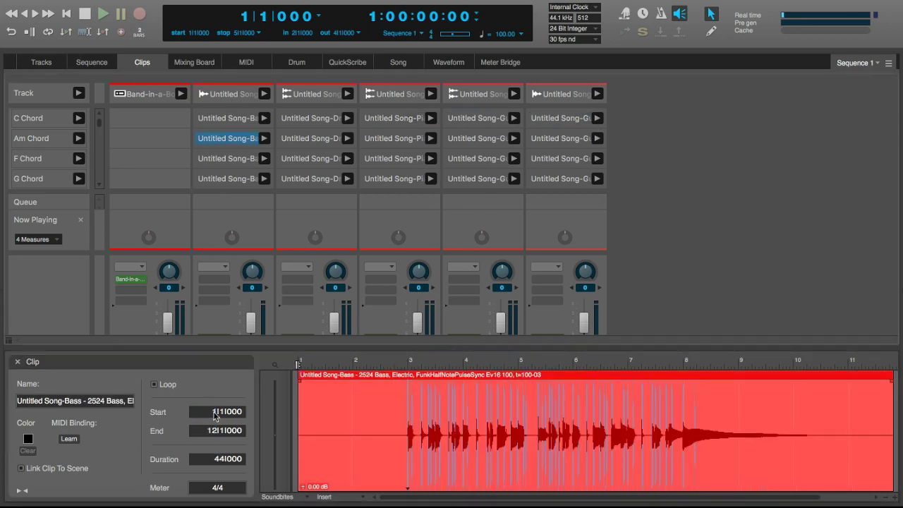
# Step: Trim the next drums and piano clips to play bars 3 through 7
pyautogui.press('Tab')
pyautogui.write('7')
pyautogui.press('Return')
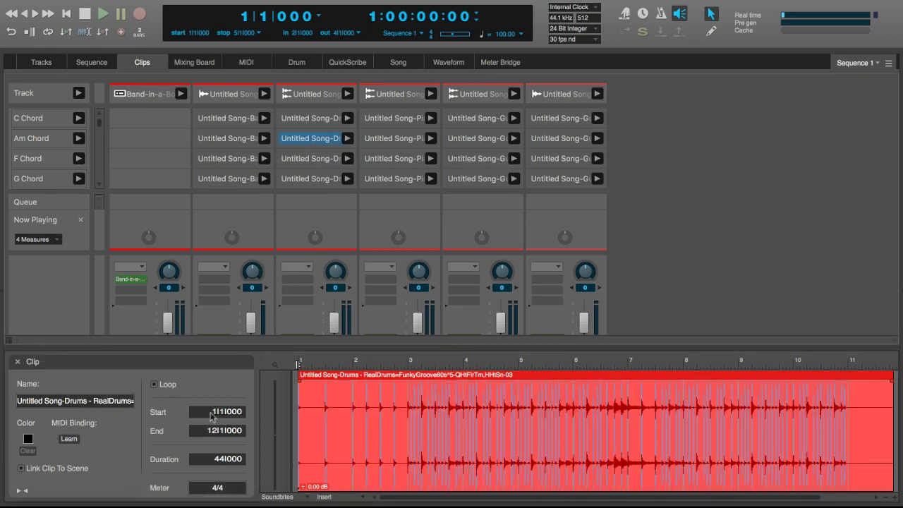
pyautogui.click(211, 413)
pyautogui.write('3')
pyautogui.press('Tab')
pyautogui.write('7')
pyautogui.press('Return')
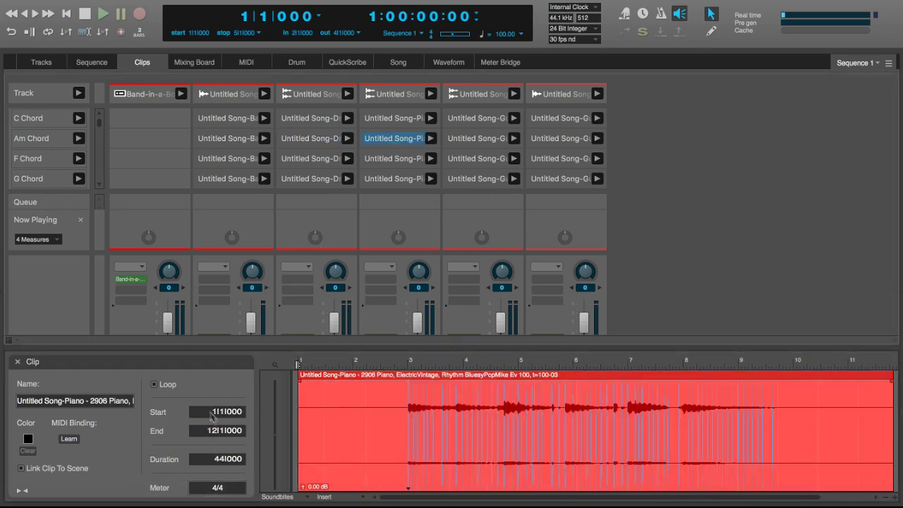
pyautogui.click(215, 428)
pyautogui.write('7')
pyautogui.press('Return')
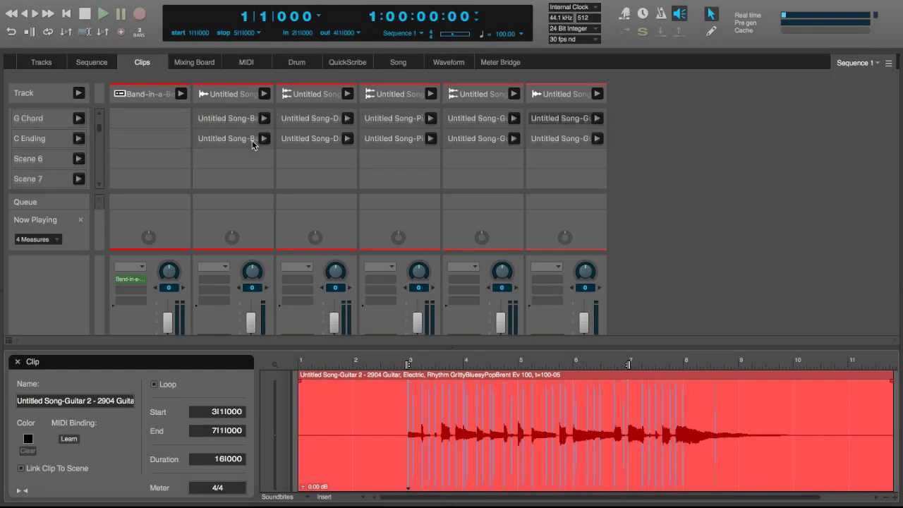
pyautogui.scroll(1, 232, 154)
# Step: Make the C Ending bass clip start at bar 7 with looping turned off
pyautogui.click(228, 153)
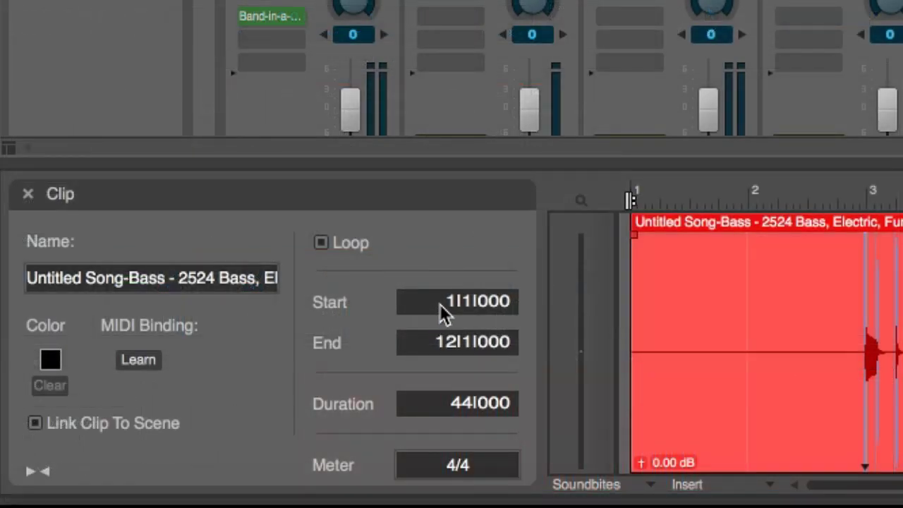
pyautogui.click(443, 313)
pyautogui.write('7')
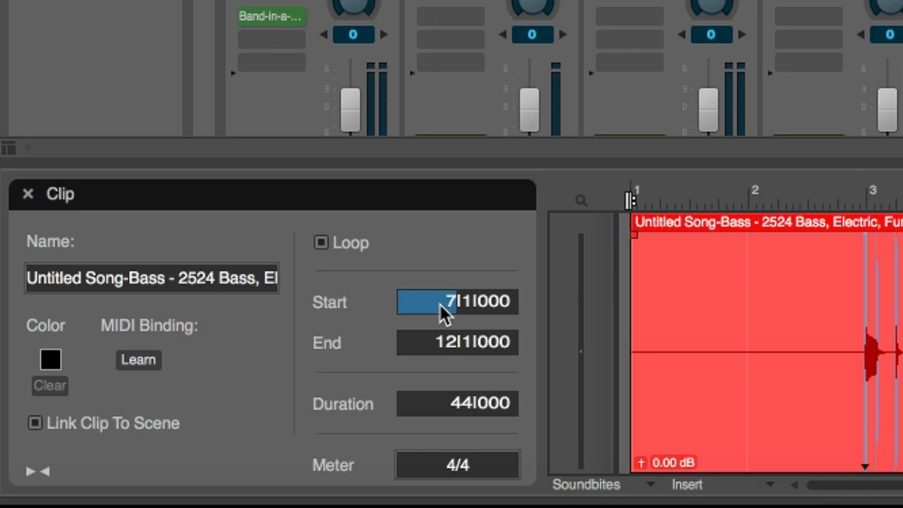
pyautogui.press('Return')
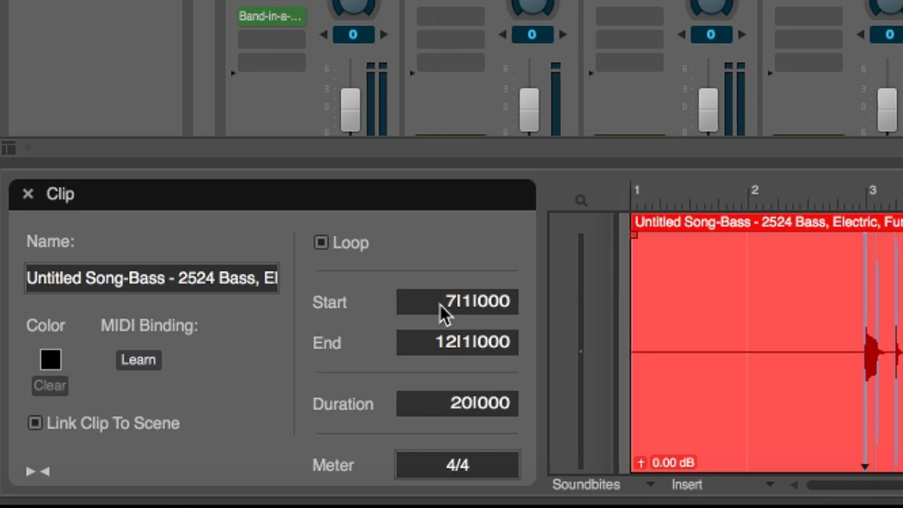
pyautogui.click(321, 244)
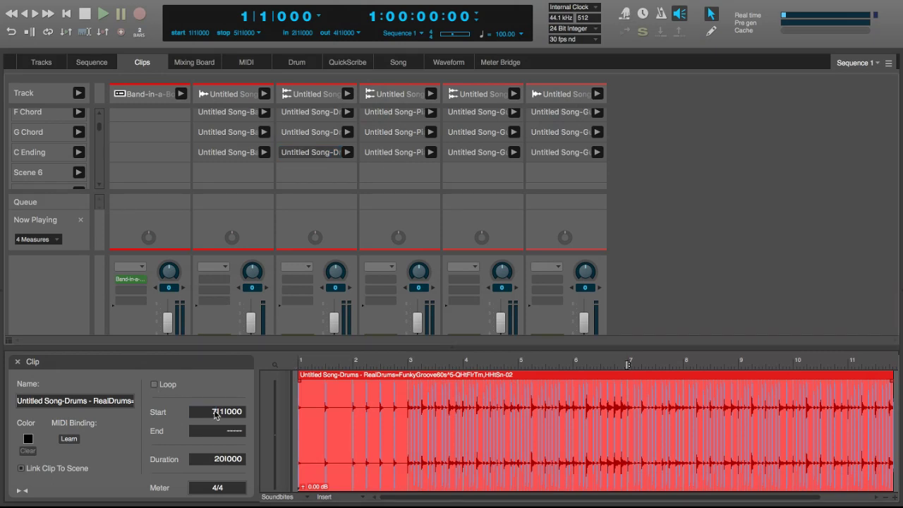
# Step: Select the C Ending guitar clips and set the Guitar 2 clip's start bar to 7
pyautogui.click(393, 152)
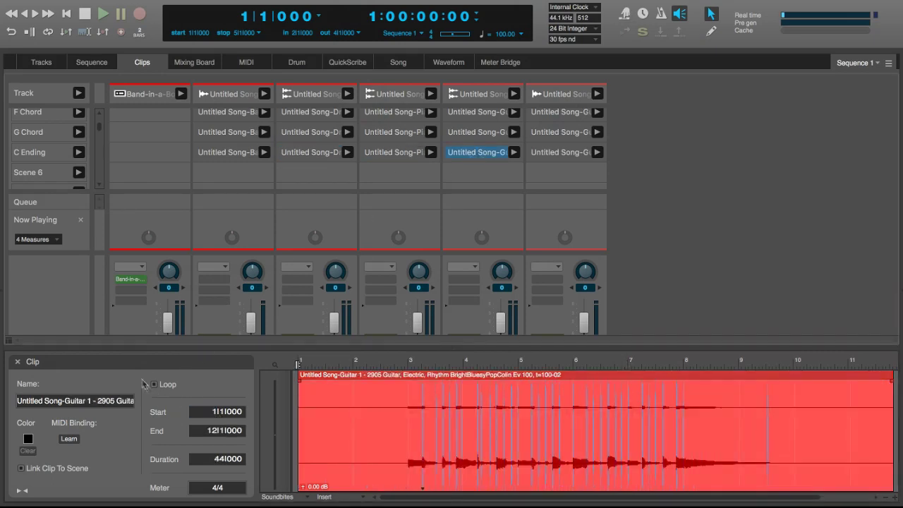
pyautogui.click(548, 154)
pyautogui.click(154, 384)
pyautogui.click(214, 412)
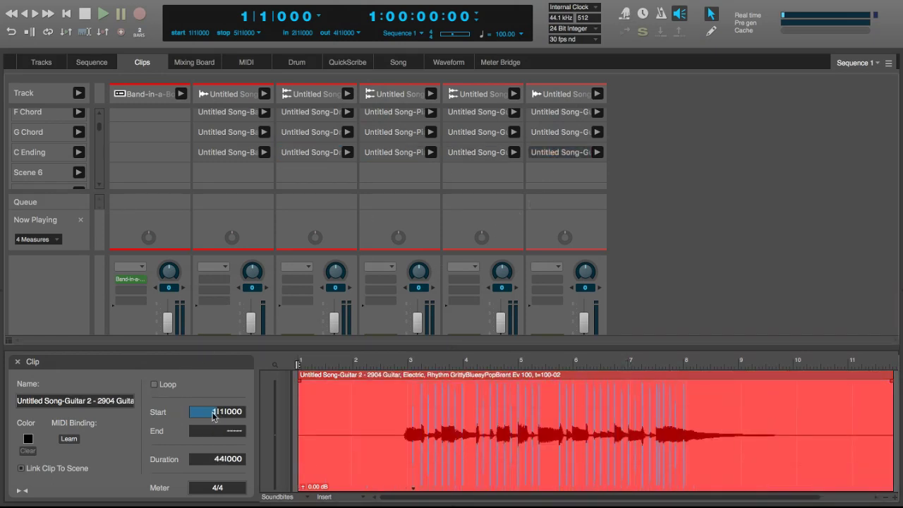
pyautogui.write('7')
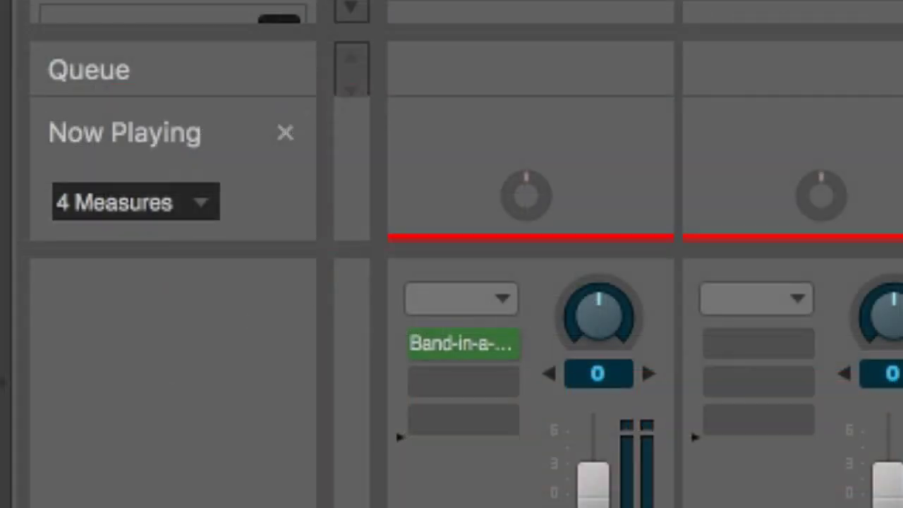
# Step: Change the scene launch quantize from 4 Measures to 1 Measure
pyautogui.click(151, 212)
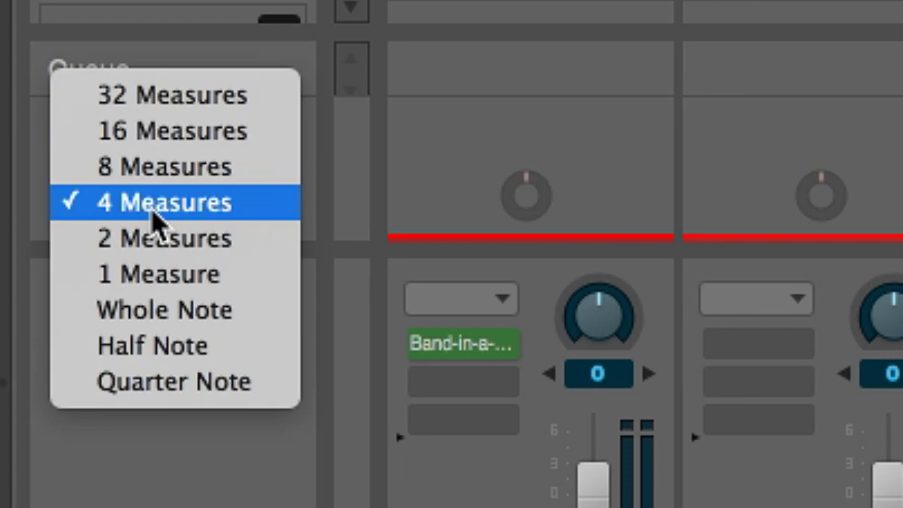
pyautogui.click(152, 285)
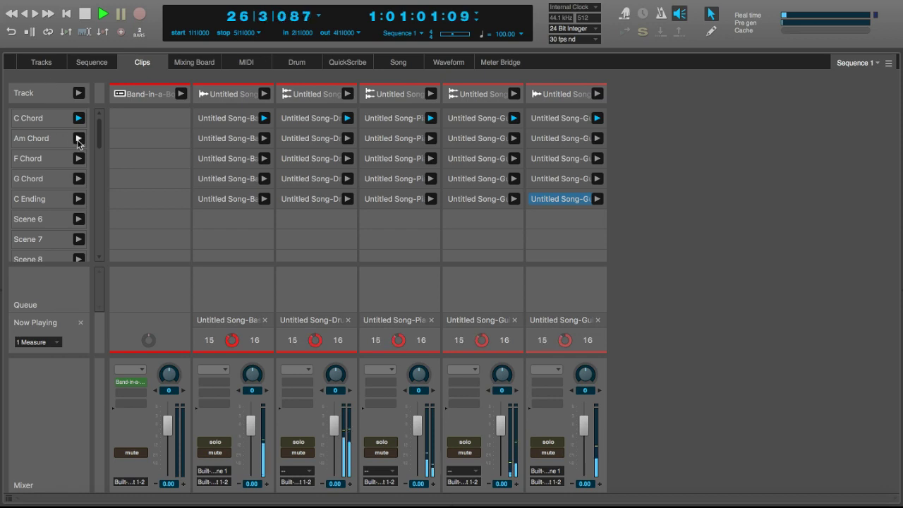
# Step: Launch the Am Chord, F Chord, G Chord and C Ending scenes in turn, then Am Chord again
pyautogui.click(78, 140)
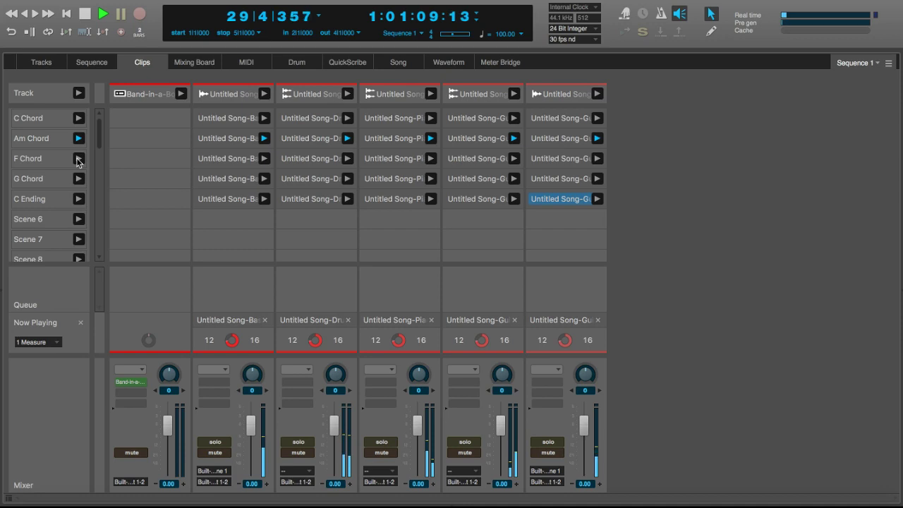
pyautogui.click(78, 160)
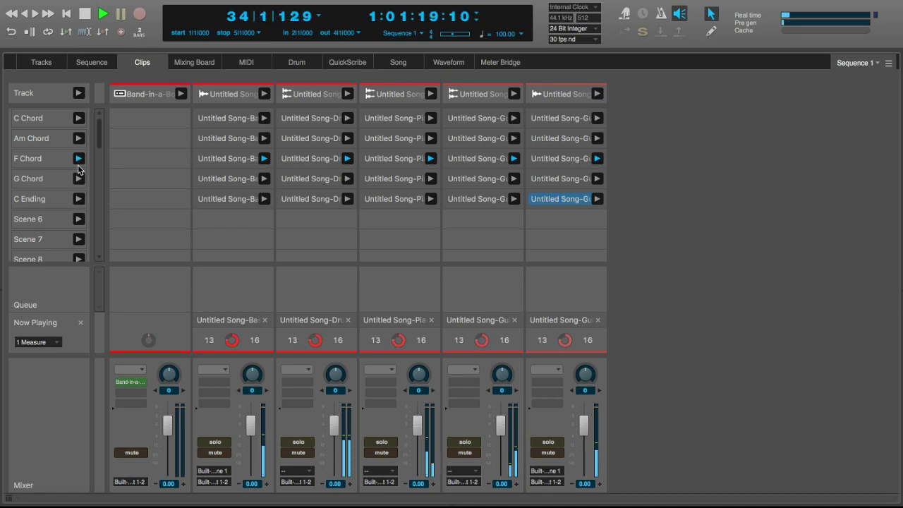
pyautogui.click(78, 179)
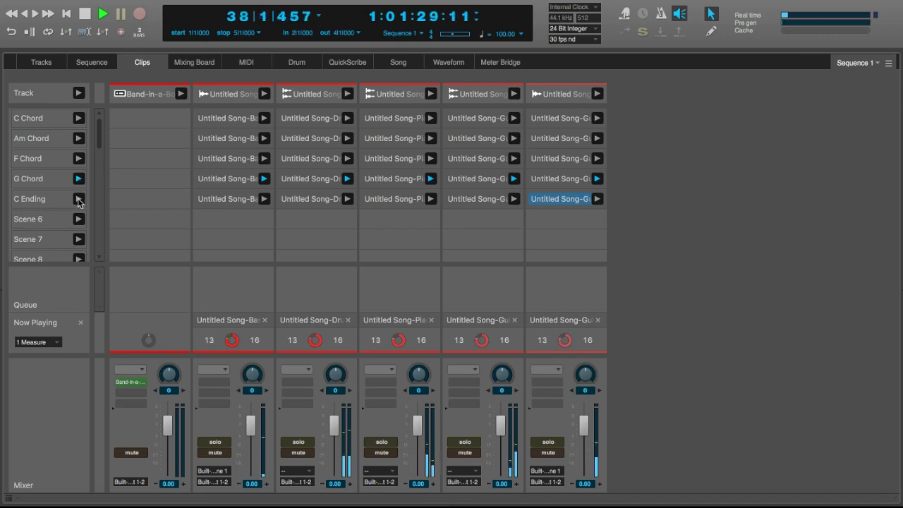
pyautogui.click(78, 199)
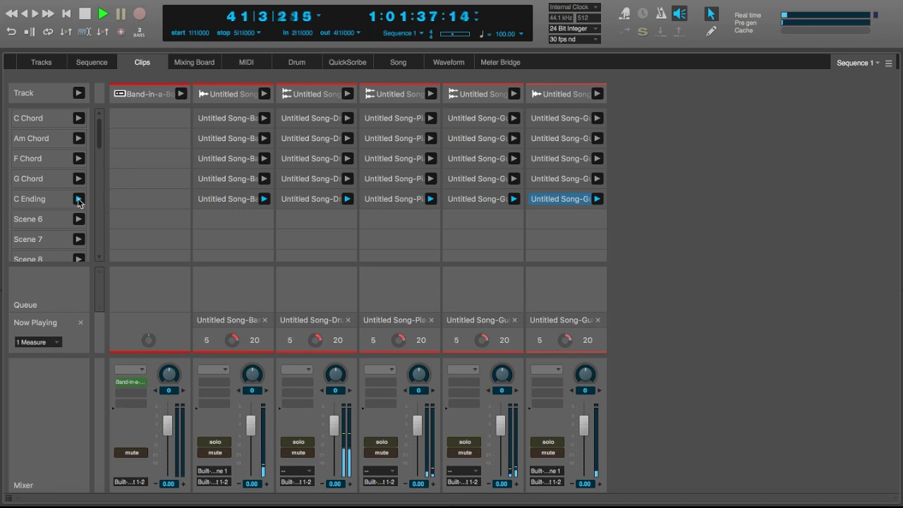
pyautogui.click(78, 138)
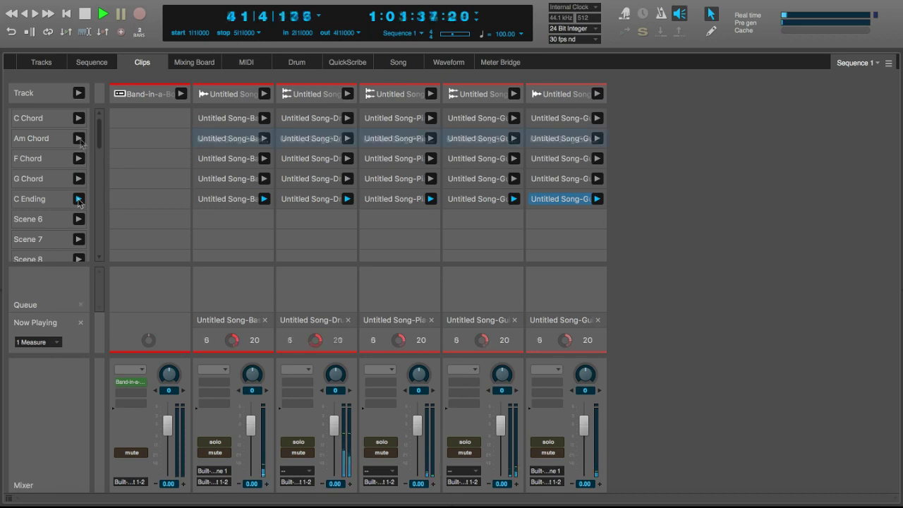
# Step: Launch scenes C, Am, C, G, F and G Chord in sequence, finishing on the C Ending
pyautogui.click(78, 119)
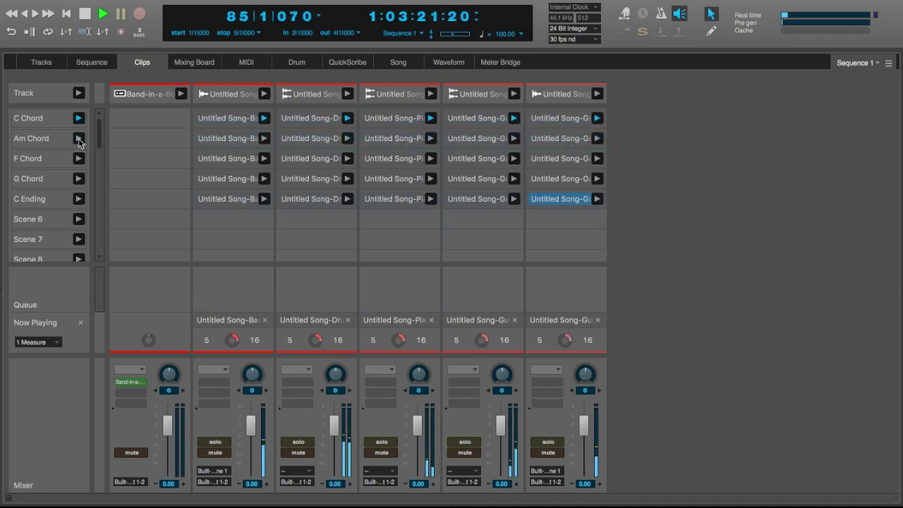
pyautogui.click(78, 139)
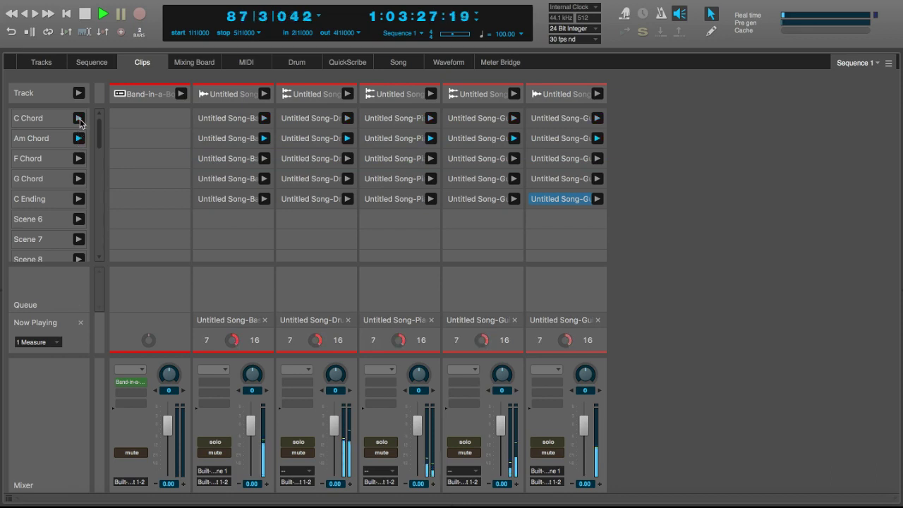
pyautogui.click(79, 119)
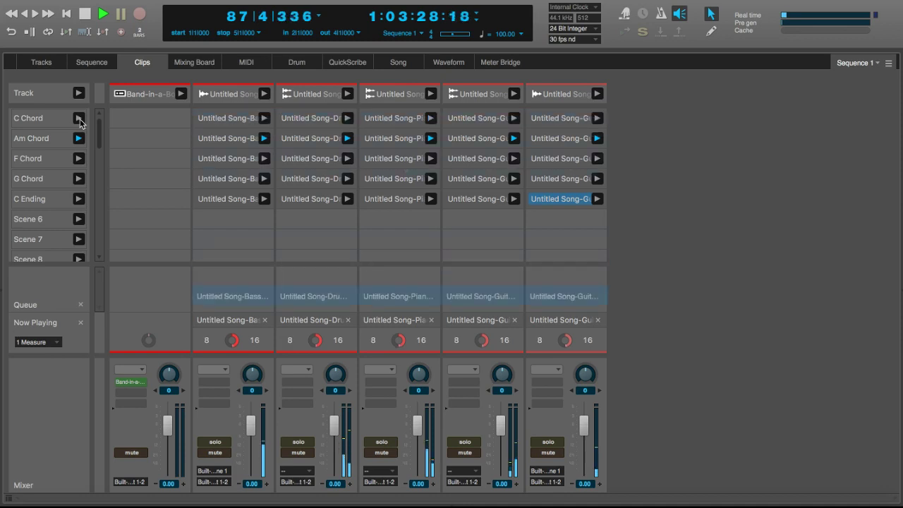
pyautogui.click(79, 180)
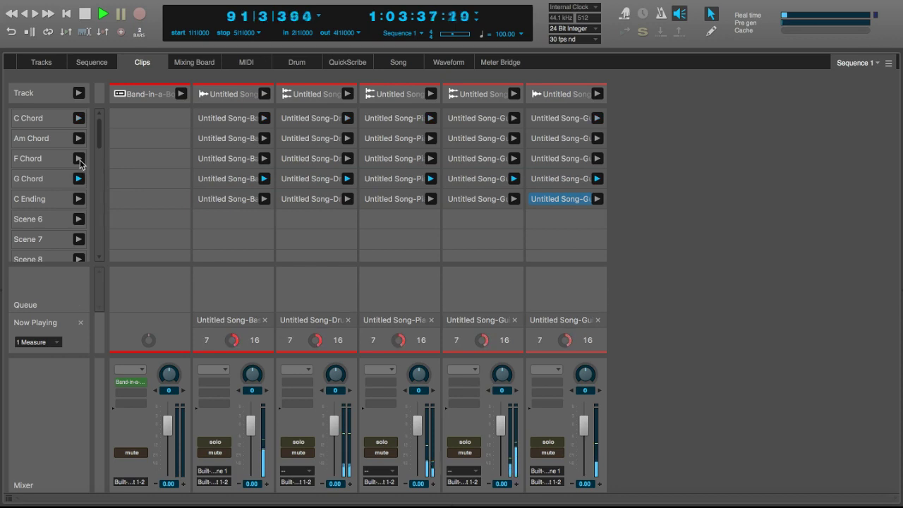
pyautogui.click(79, 161)
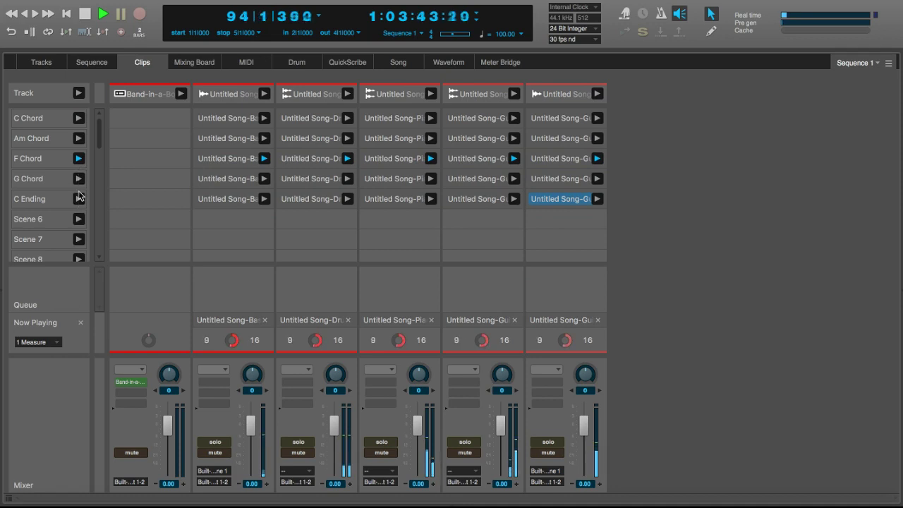
pyautogui.click(78, 179)
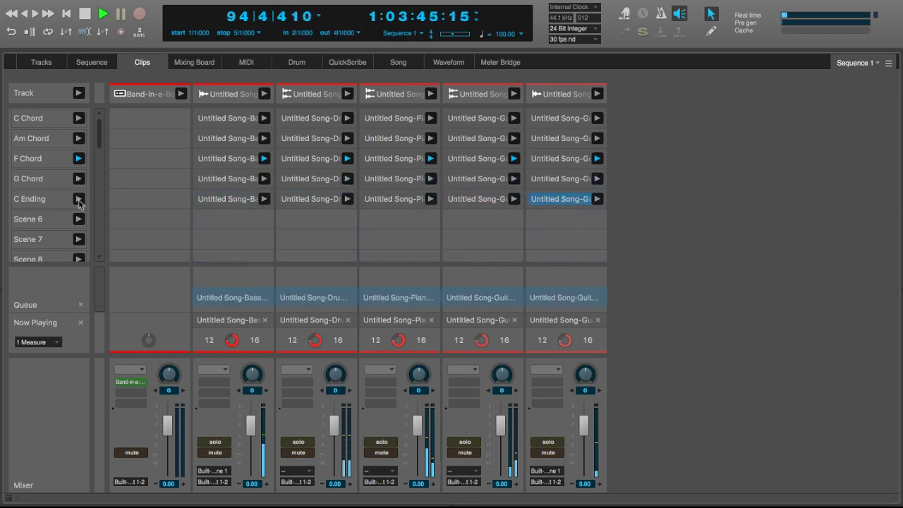
pyautogui.click(79, 200)
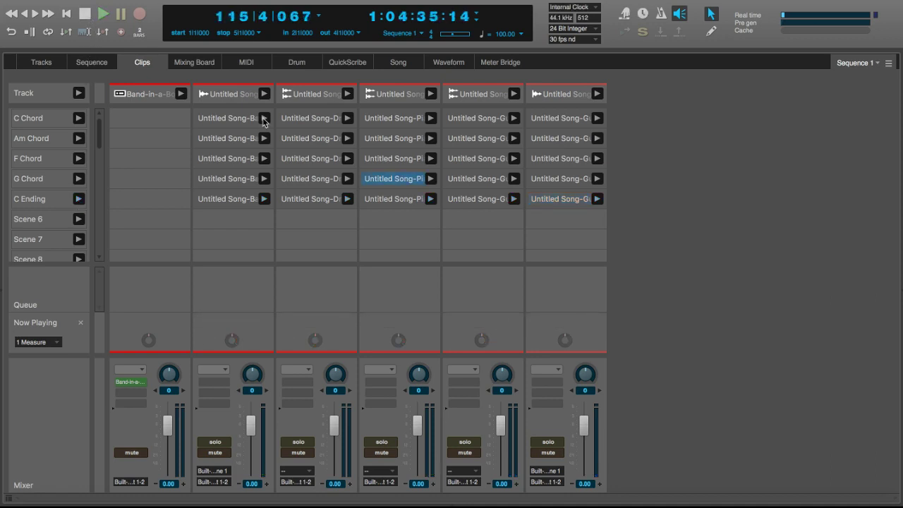
# Step: Start playback with the C Chord bass clip, then queue the Am Chord bass and piano clips
pyautogui.click(264, 117)
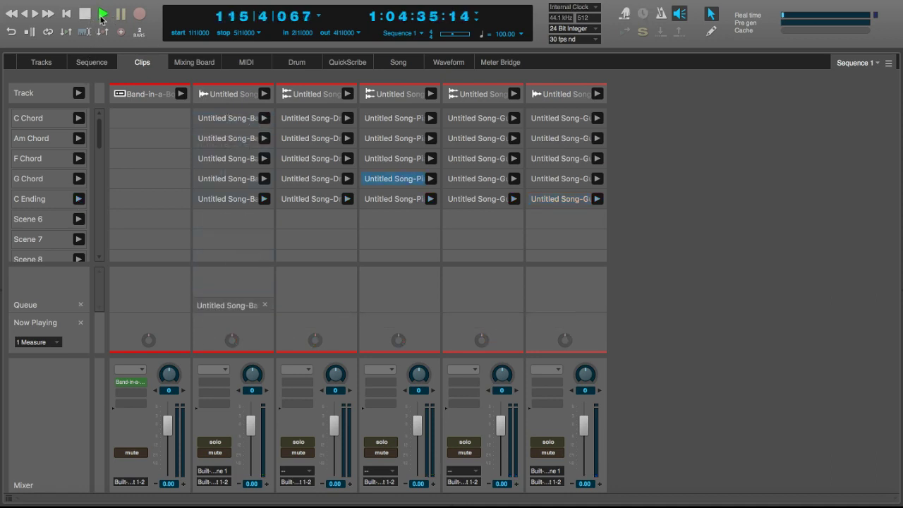
pyautogui.click(103, 13)
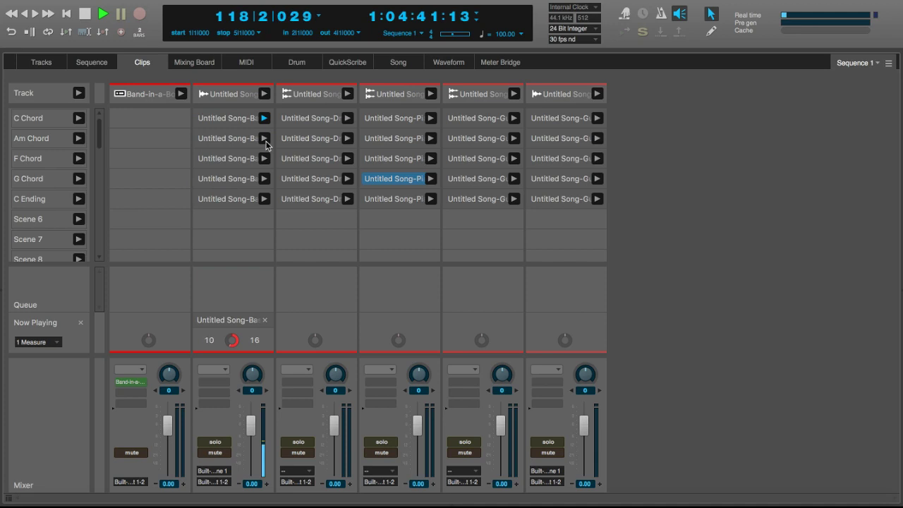
pyautogui.click(265, 139)
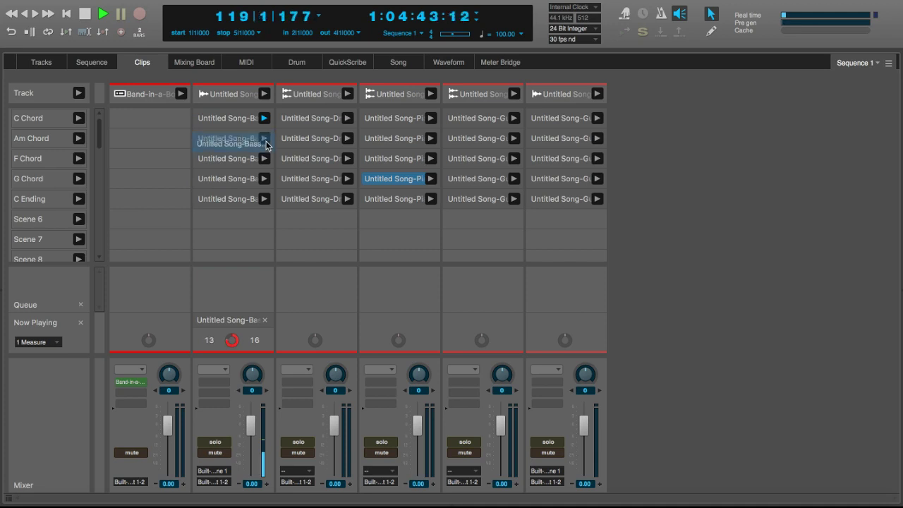
pyautogui.click(431, 138)
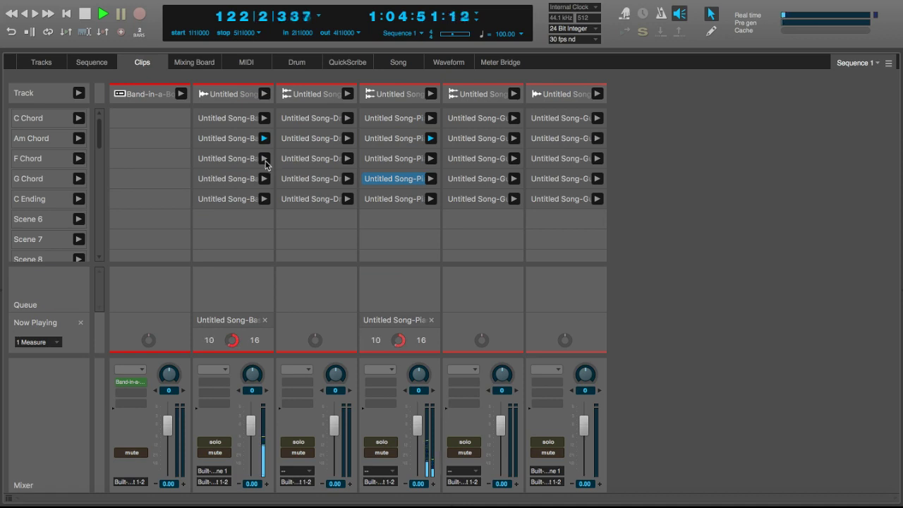
# Step: Queue the F Chord bass, piano and guitar clips, then launch the whole G Chord scene
pyautogui.click(264, 161)
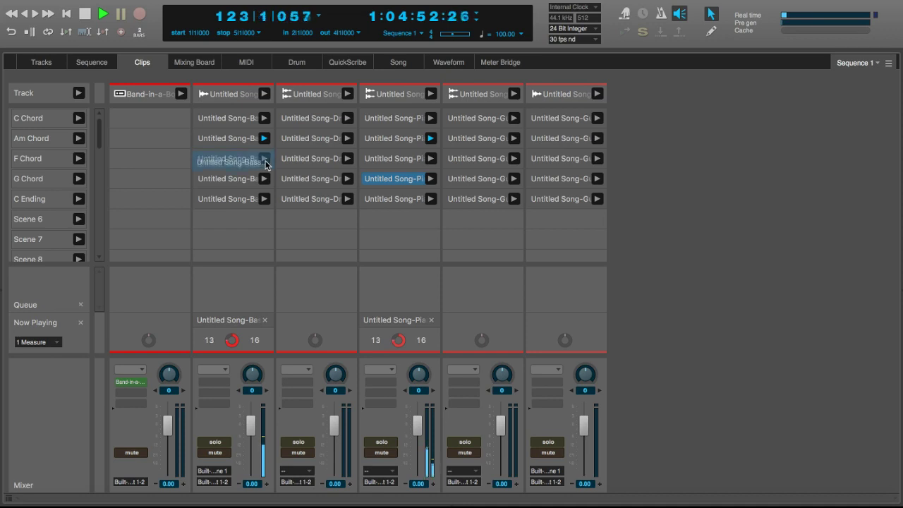
pyautogui.click(431, 159)
pyautogui.click(514, 159)
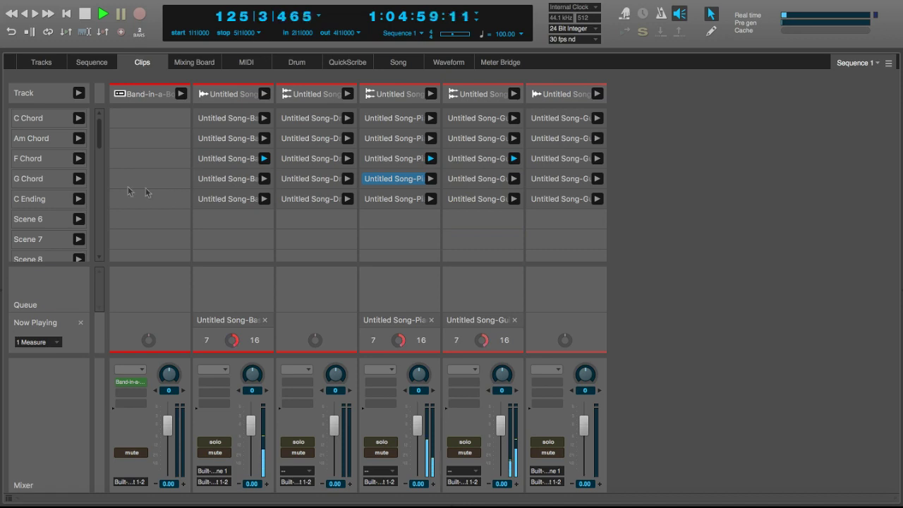
pyautogui.click(78, 178)
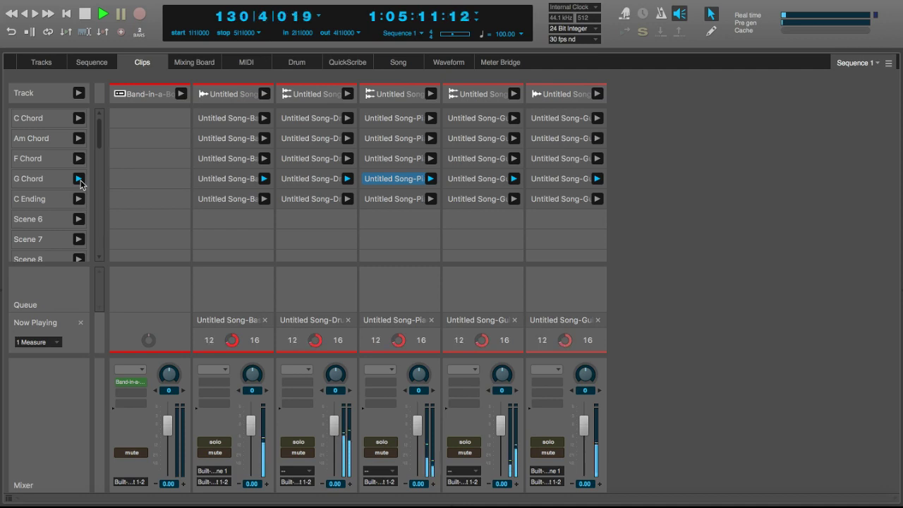
# Step: Launch the C Chord scene, then switch the live performance to the Am Chord scene
pyautogui.click(79, 119)
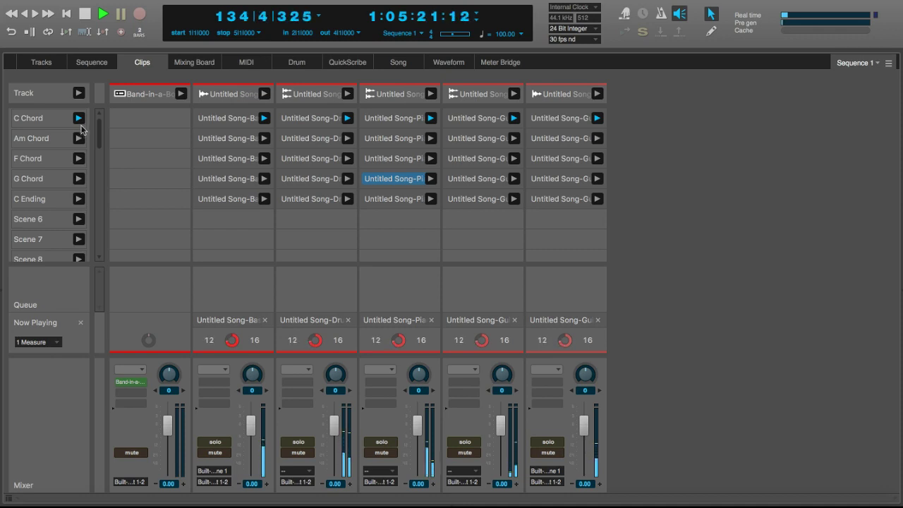
pyautogui.click(79, 140)
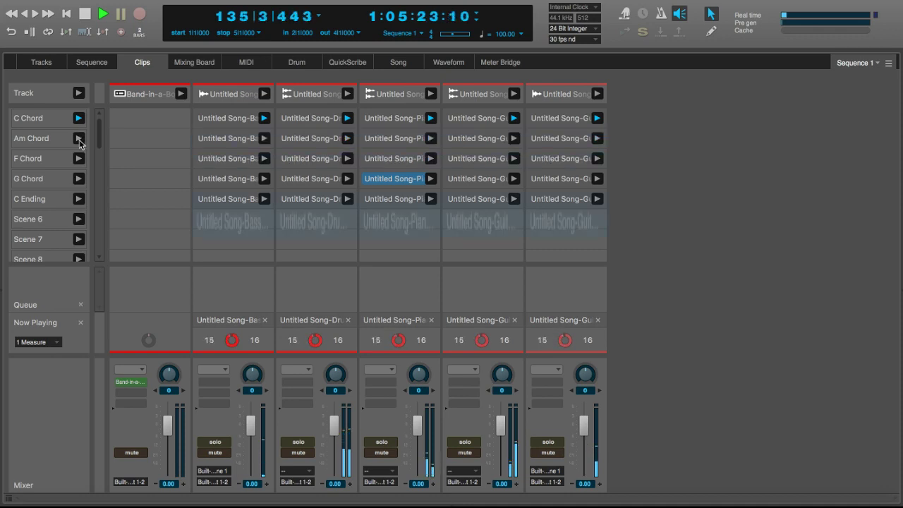